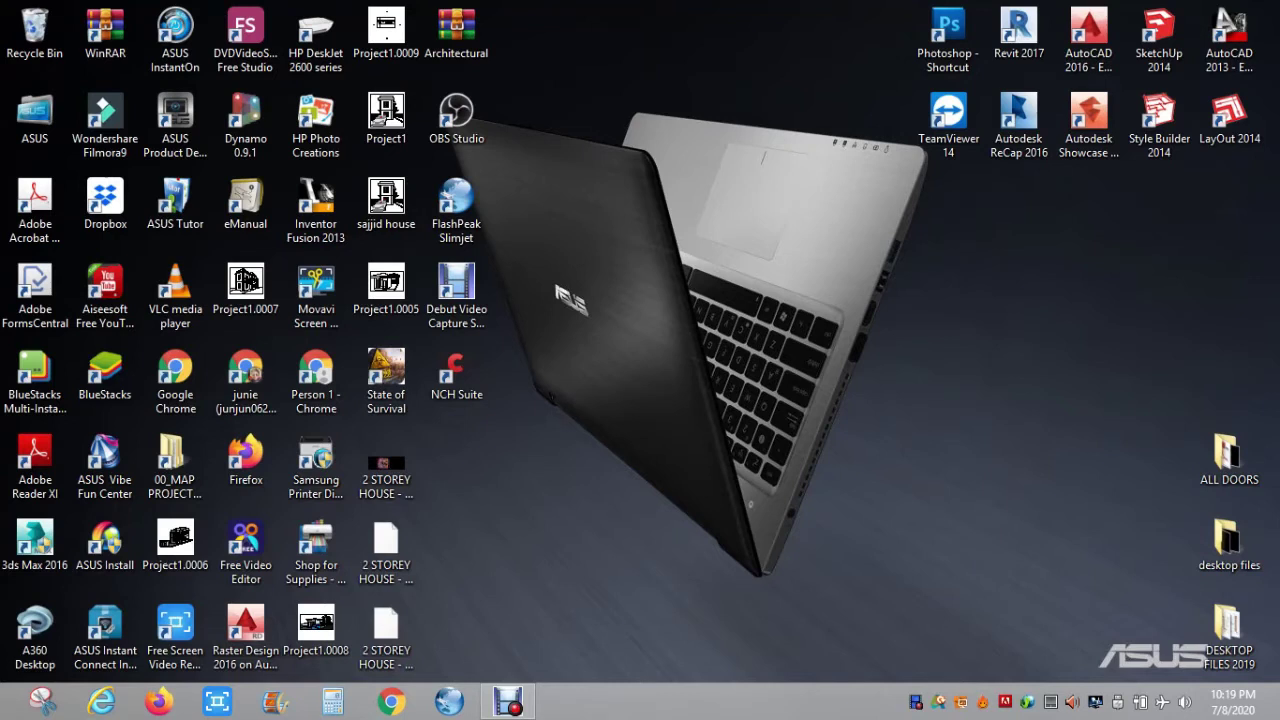
- Launch Revit 2017 from its desktop shortcut to reach the Recent Files start screen
click(1018, 33)
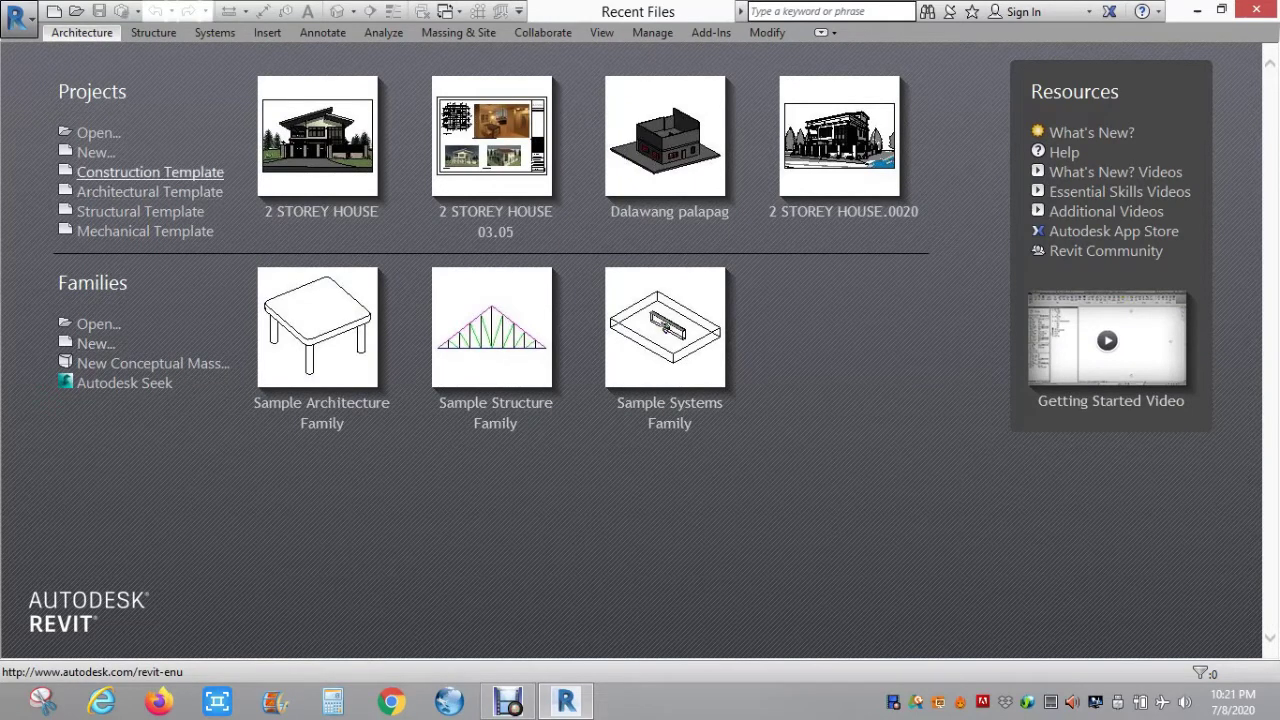
- Create a new project, Project1, from the Architectural Template
click(96, 152)
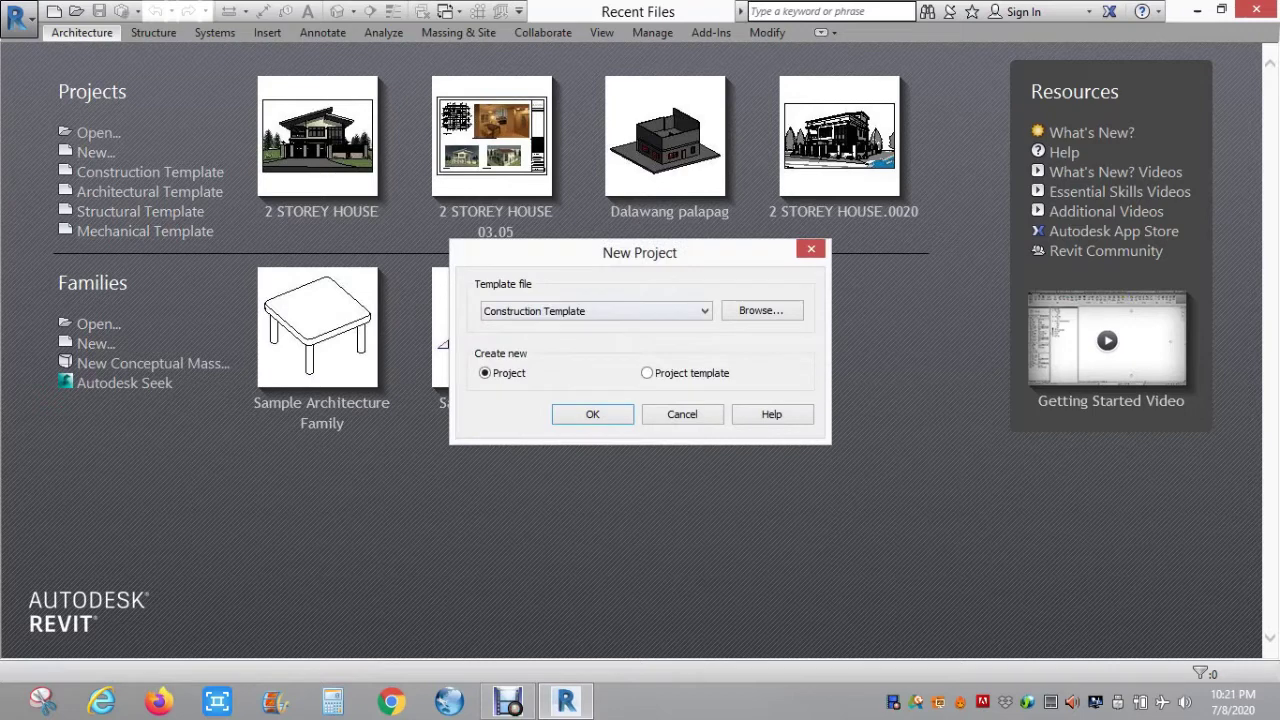
click(705, 311)
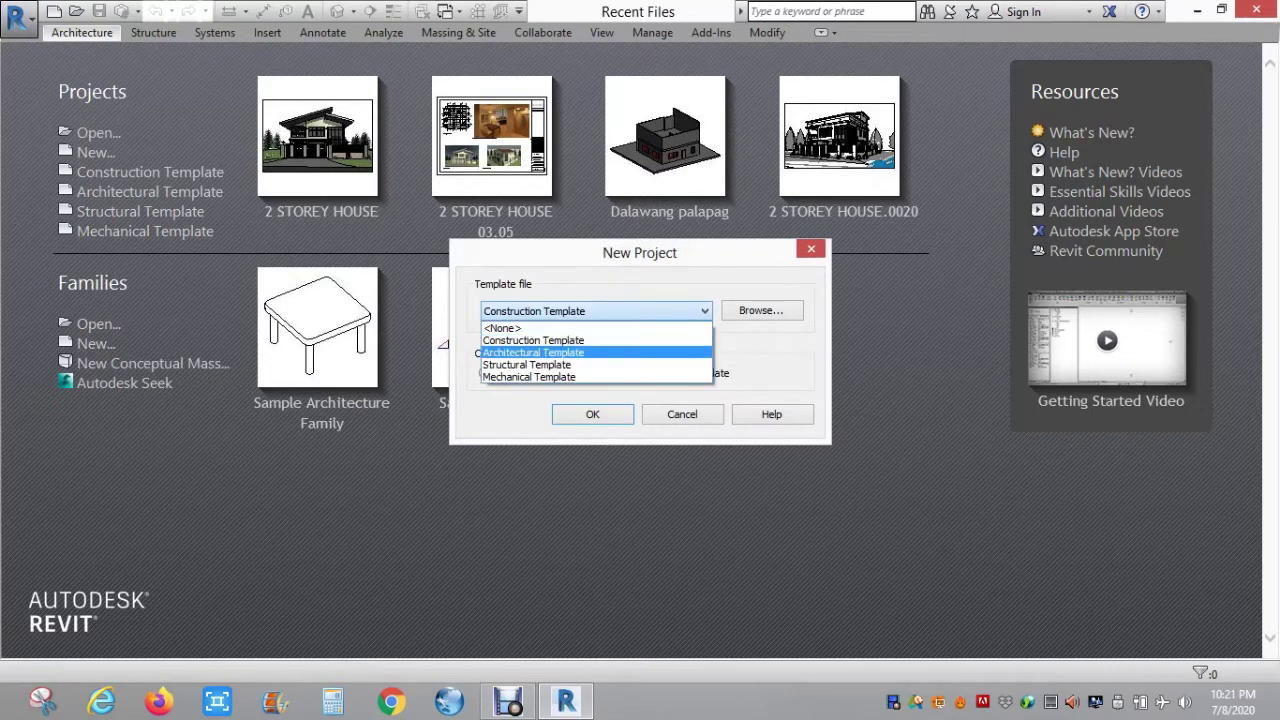
key(Return)
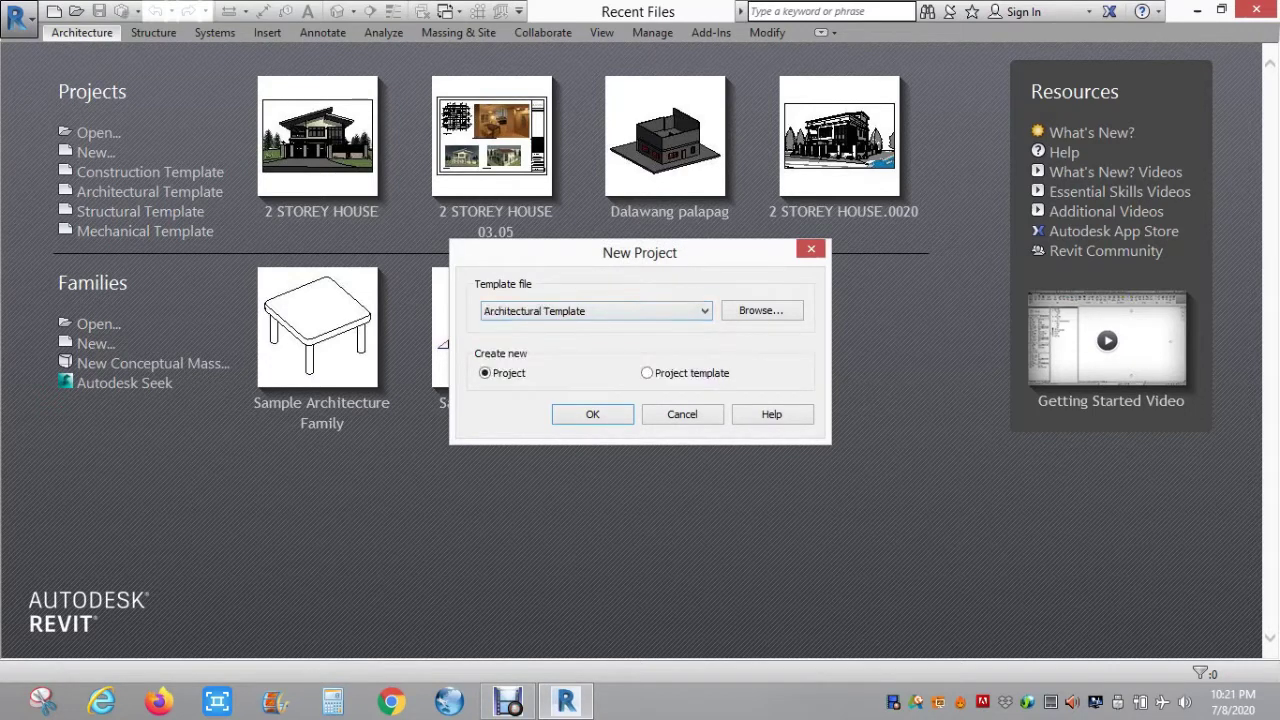
key(Return)
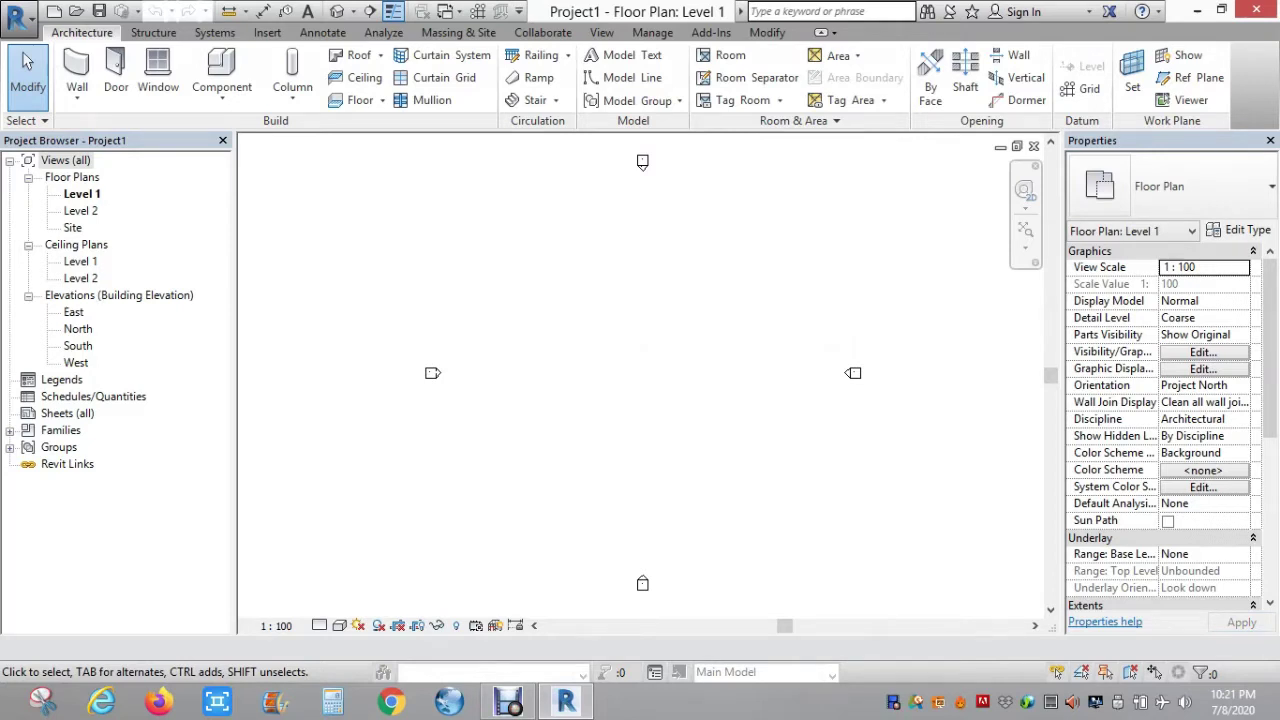
- Start the Wall tool with WA and set the unconnected wall height to 3000
click(77, 97)
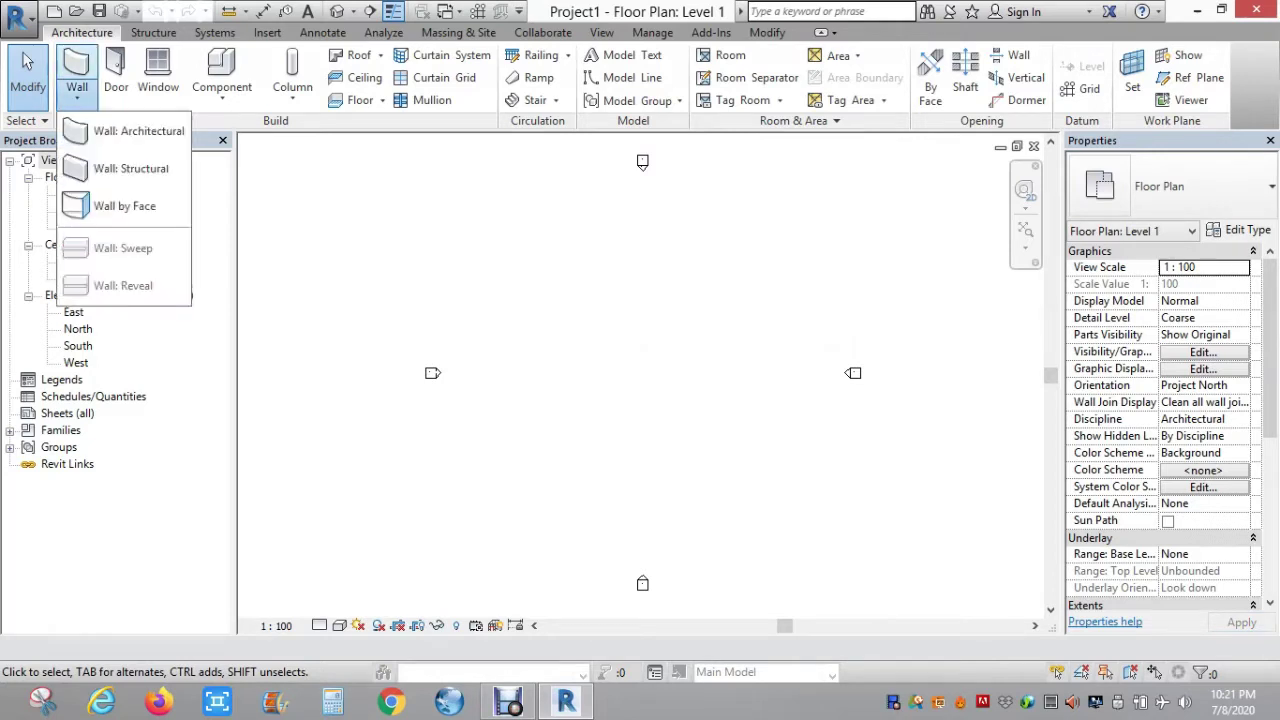
key(Escape)
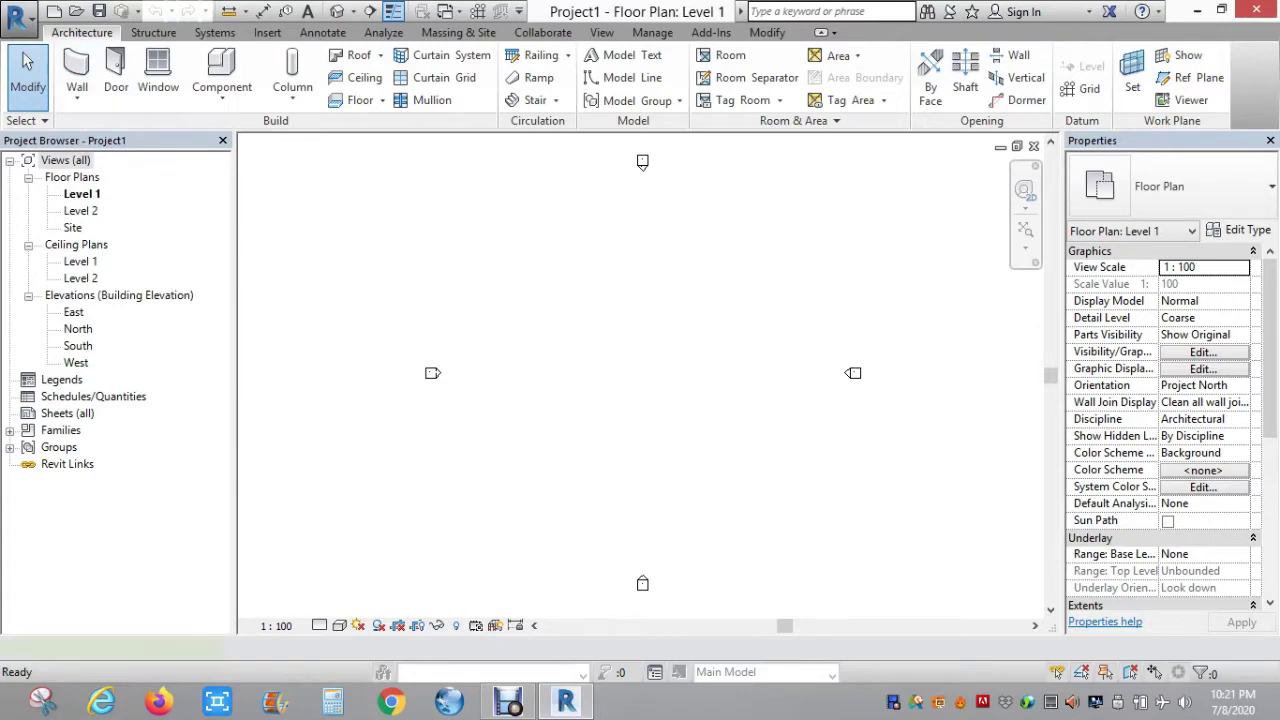
key(w)
key(a)
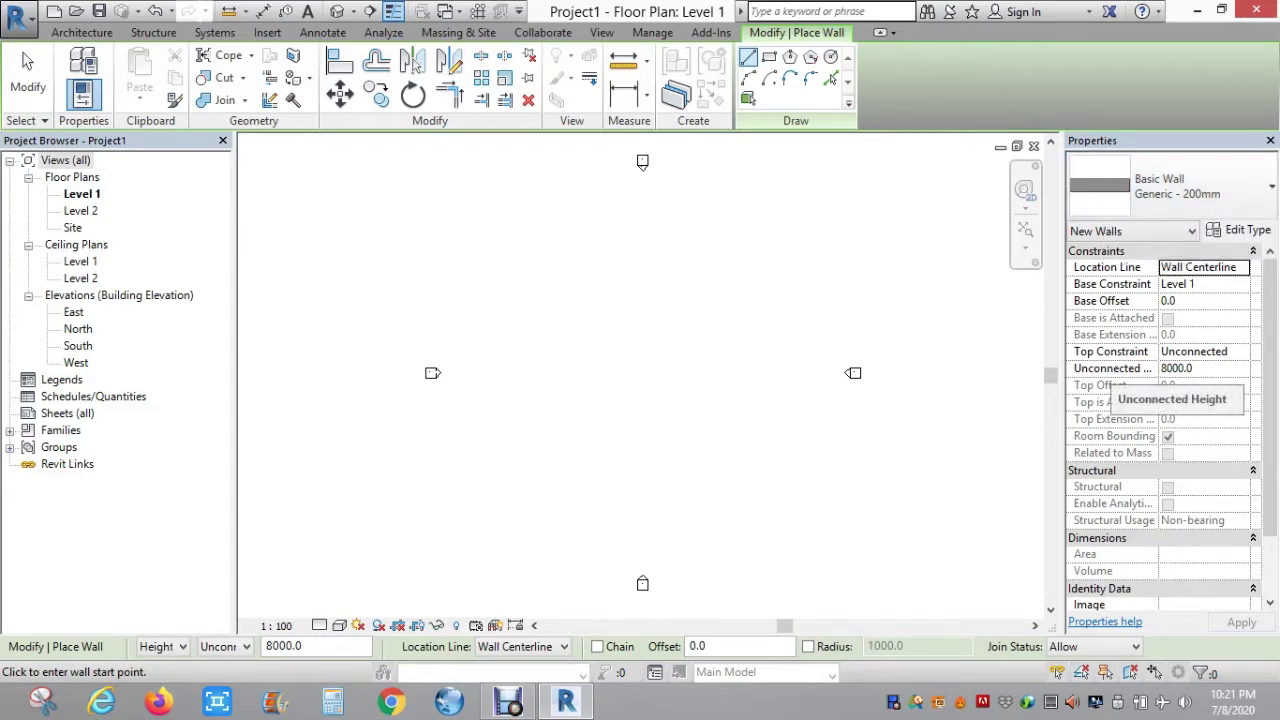
click(1177, 368)
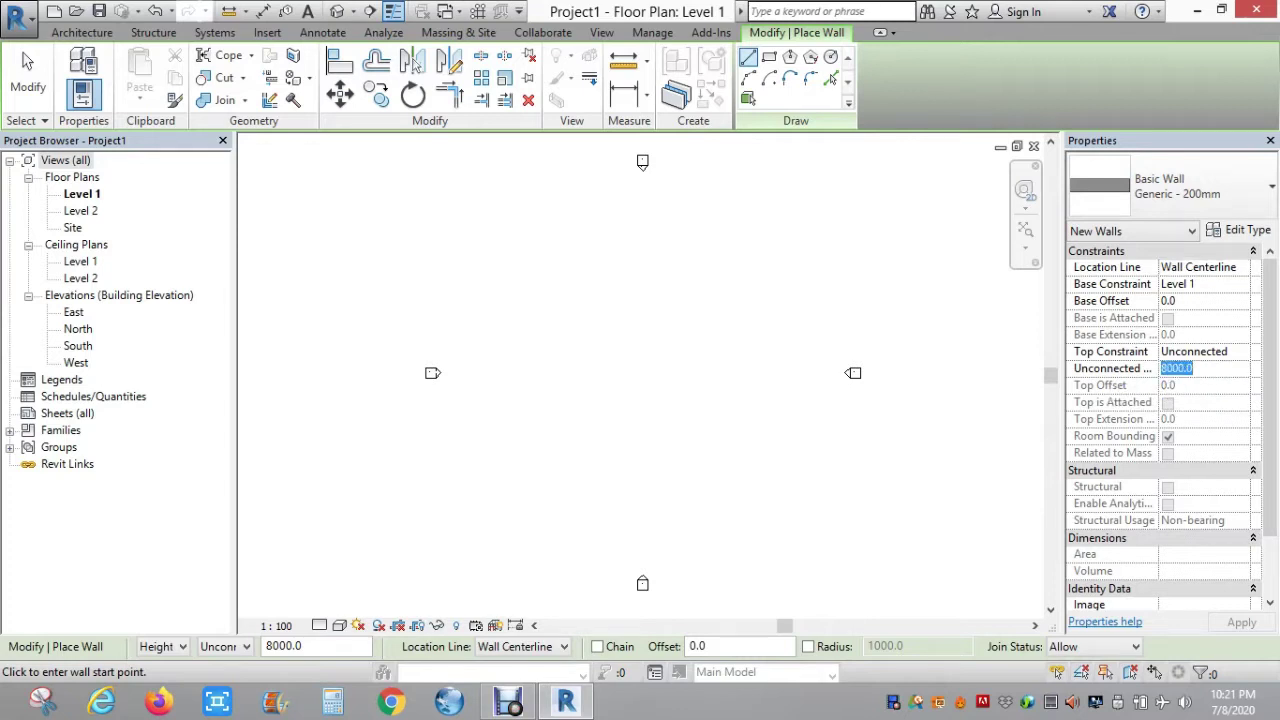
text(3000)
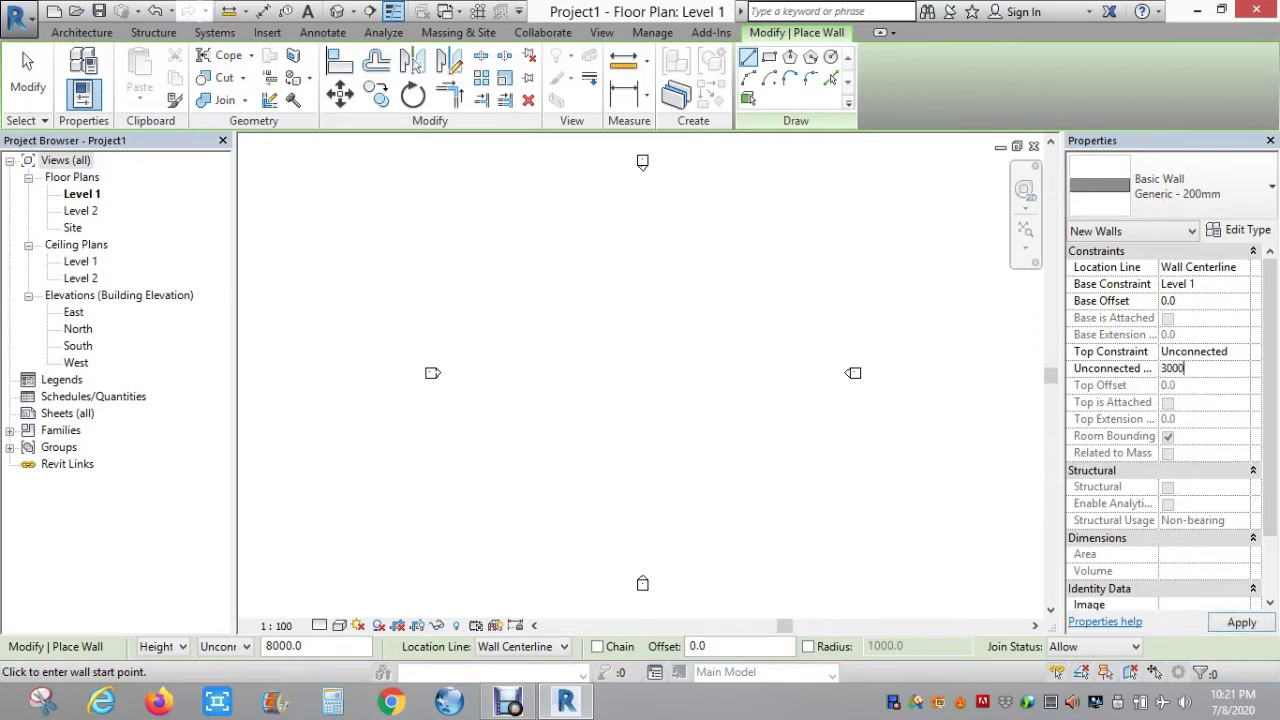
text(.0)
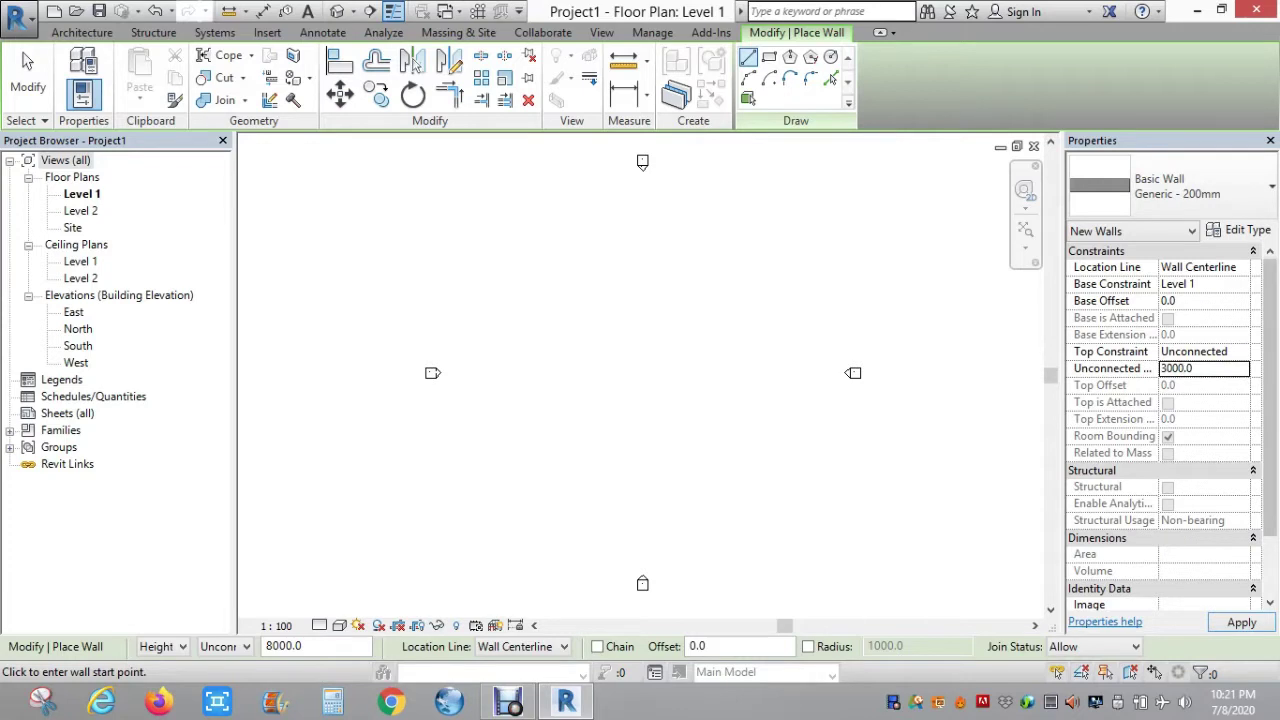
key(Return)
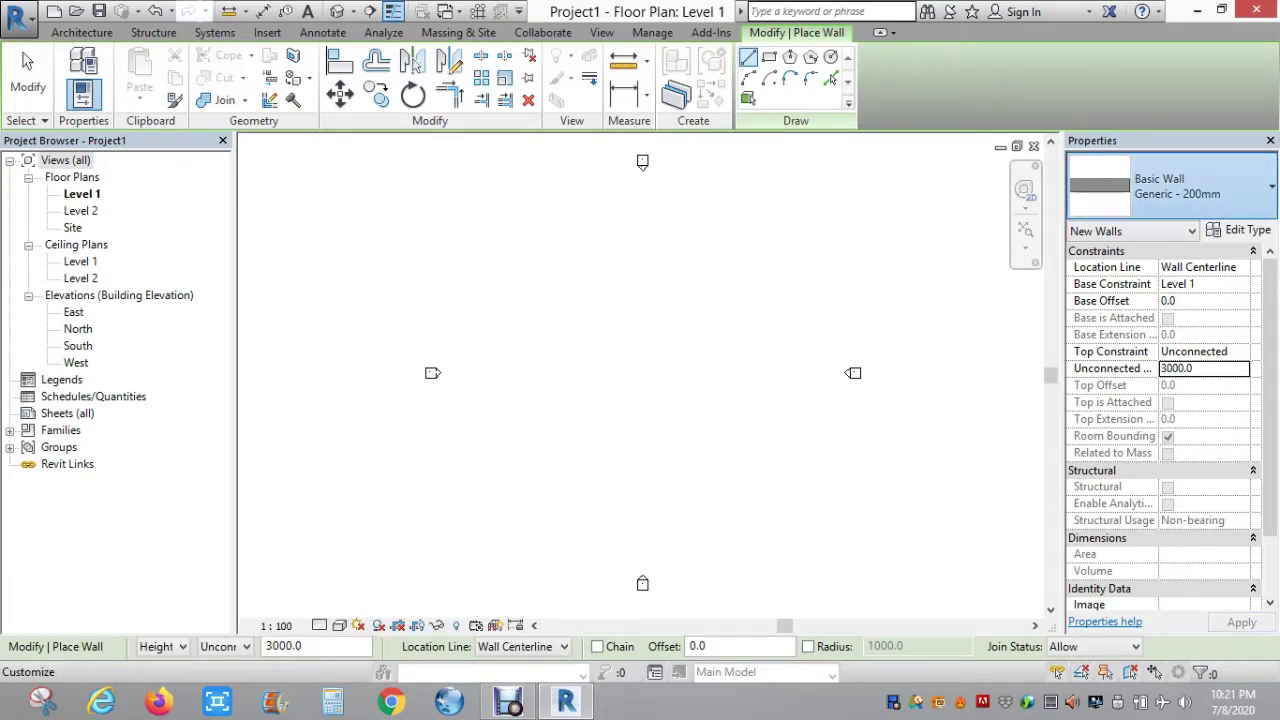
- Open the Type Properties of the Basic Wall Generic - 200mm type
click(1170, 188)
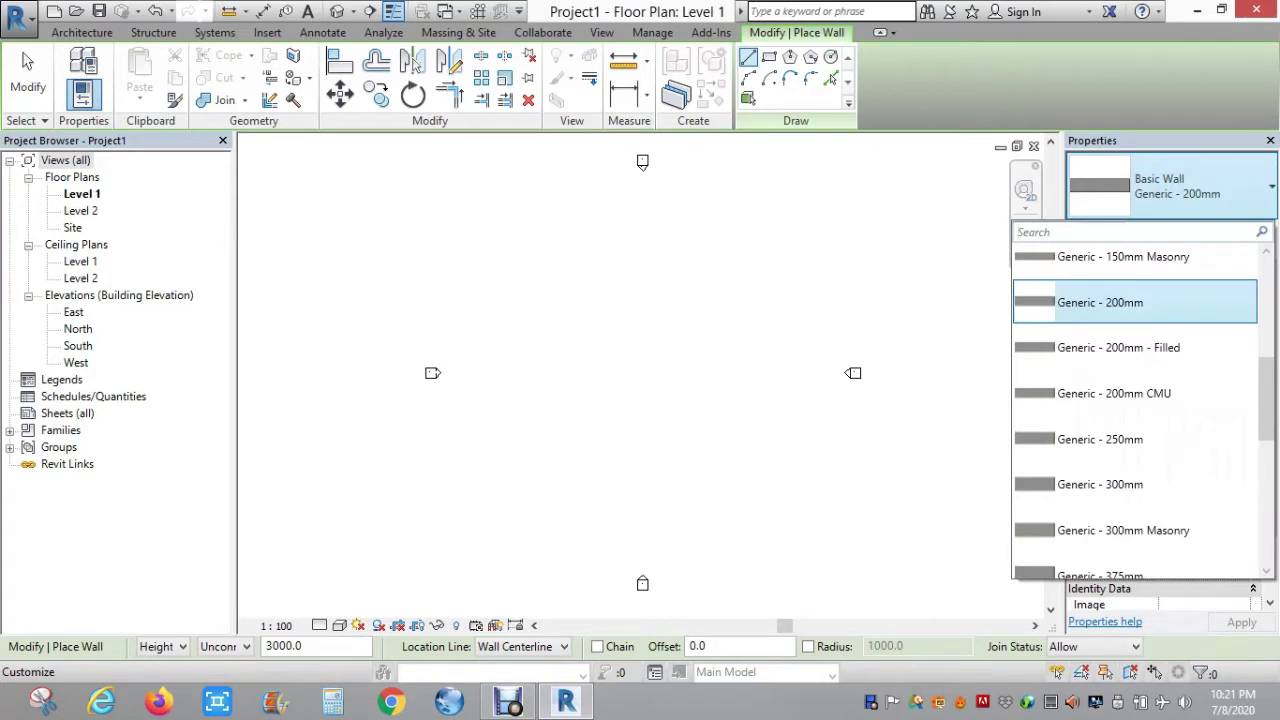
right_click(1195, 195)
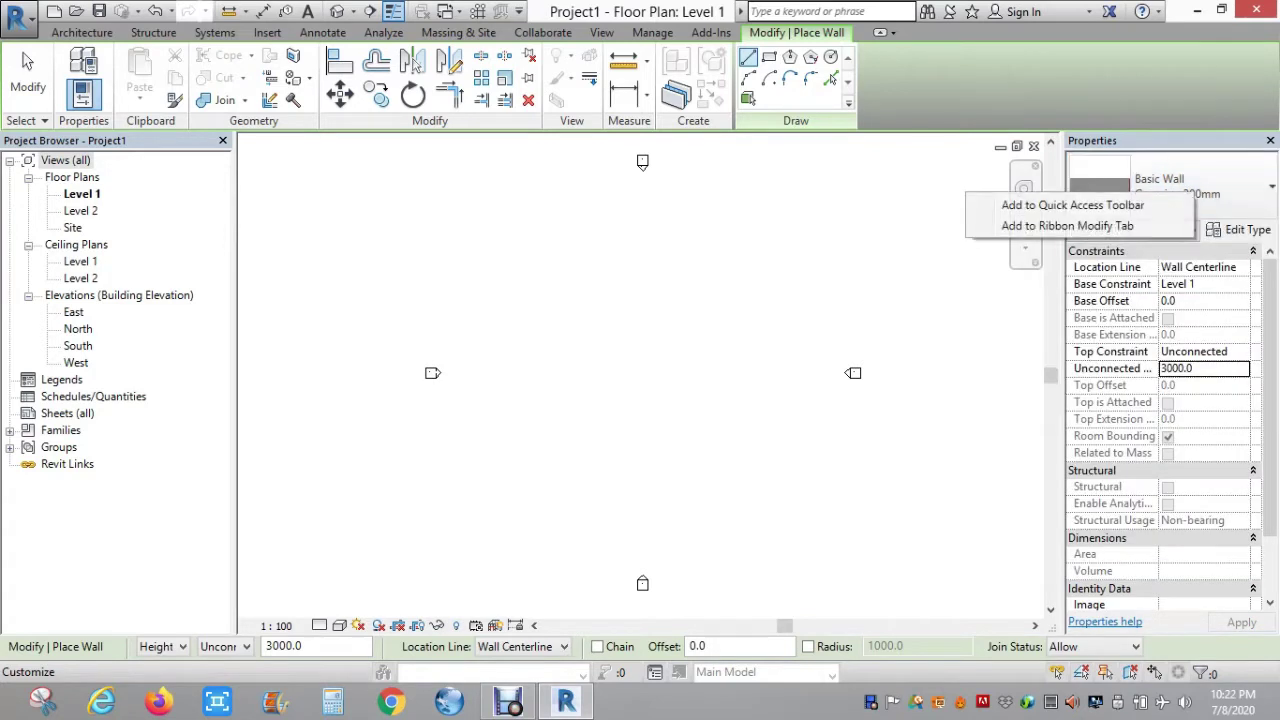
key(Escape)
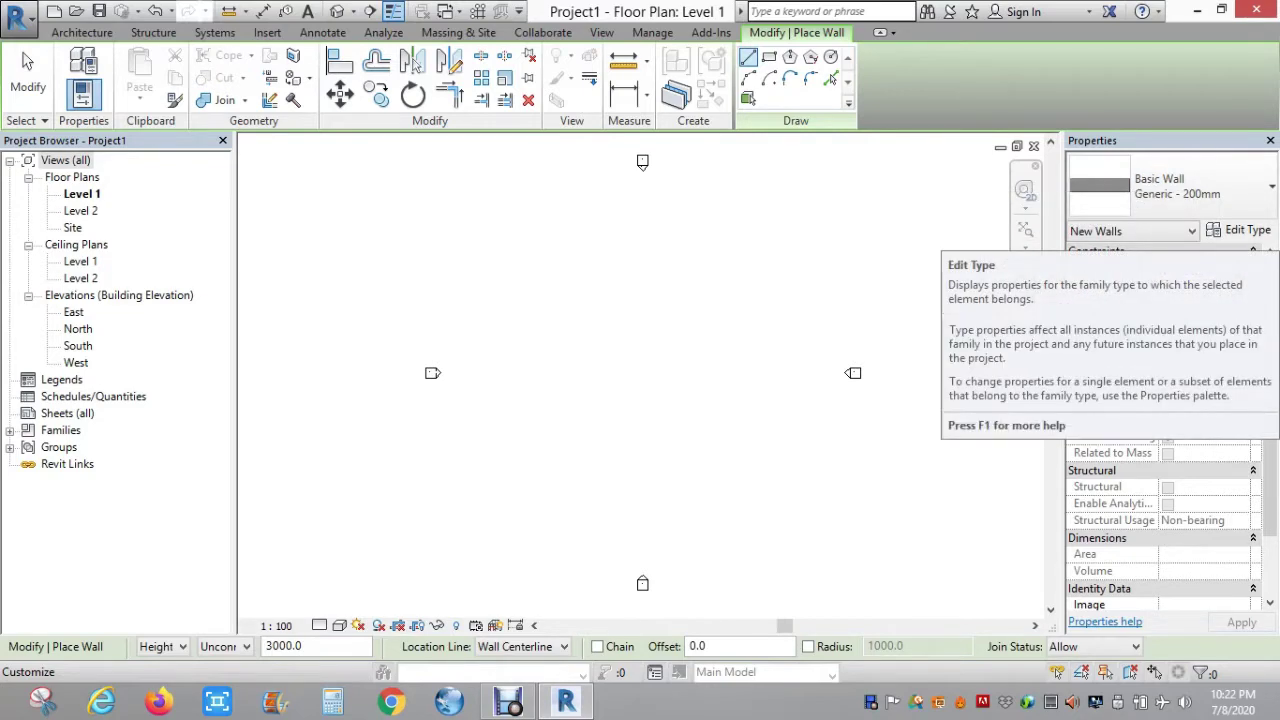
click(1240, 230)
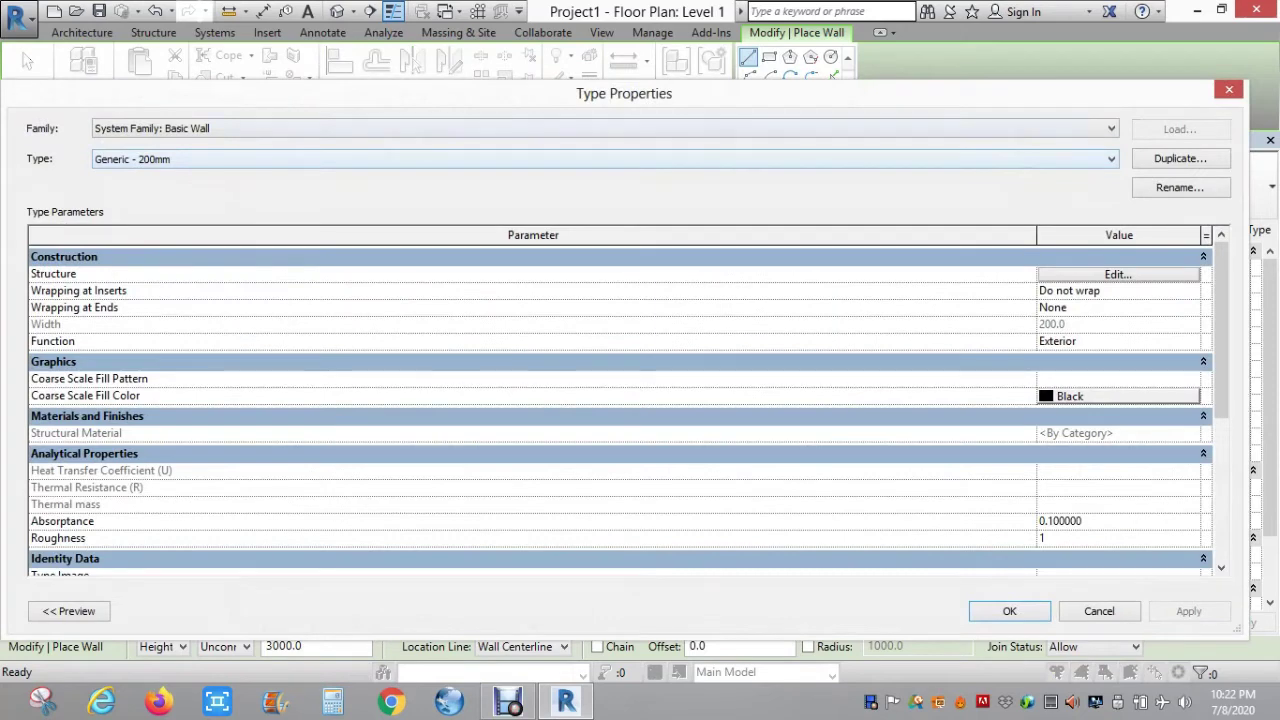
- Duplicate the Generic - 200mm wall type as Generic - 150mm 2
click(1111, 128)
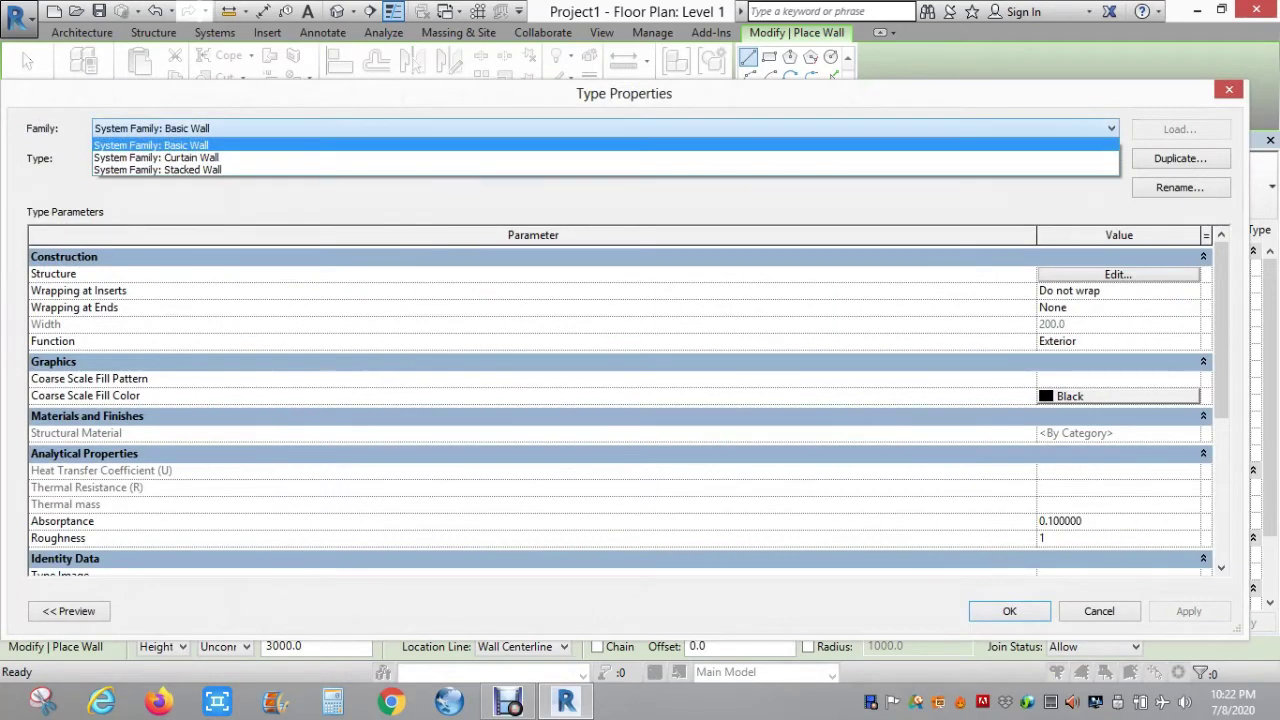
click(150, 145)
click(1111, 159)
click(150, 277)
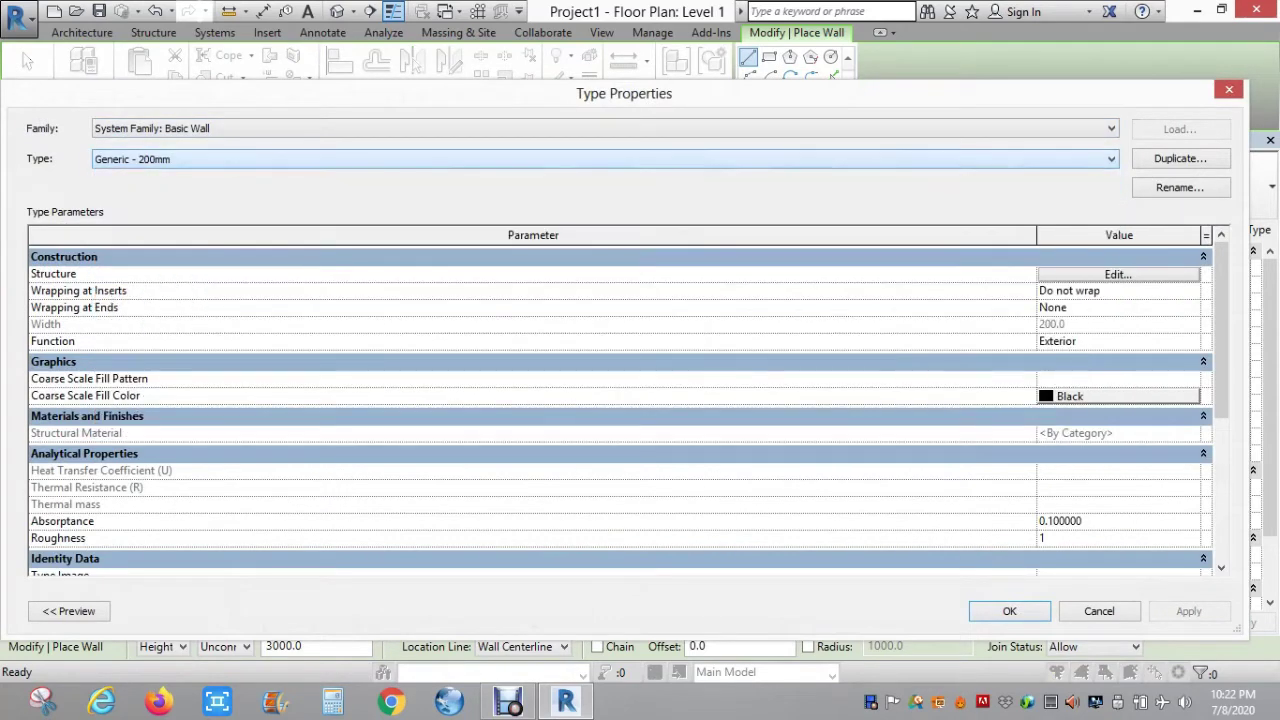
click(1180, 158)
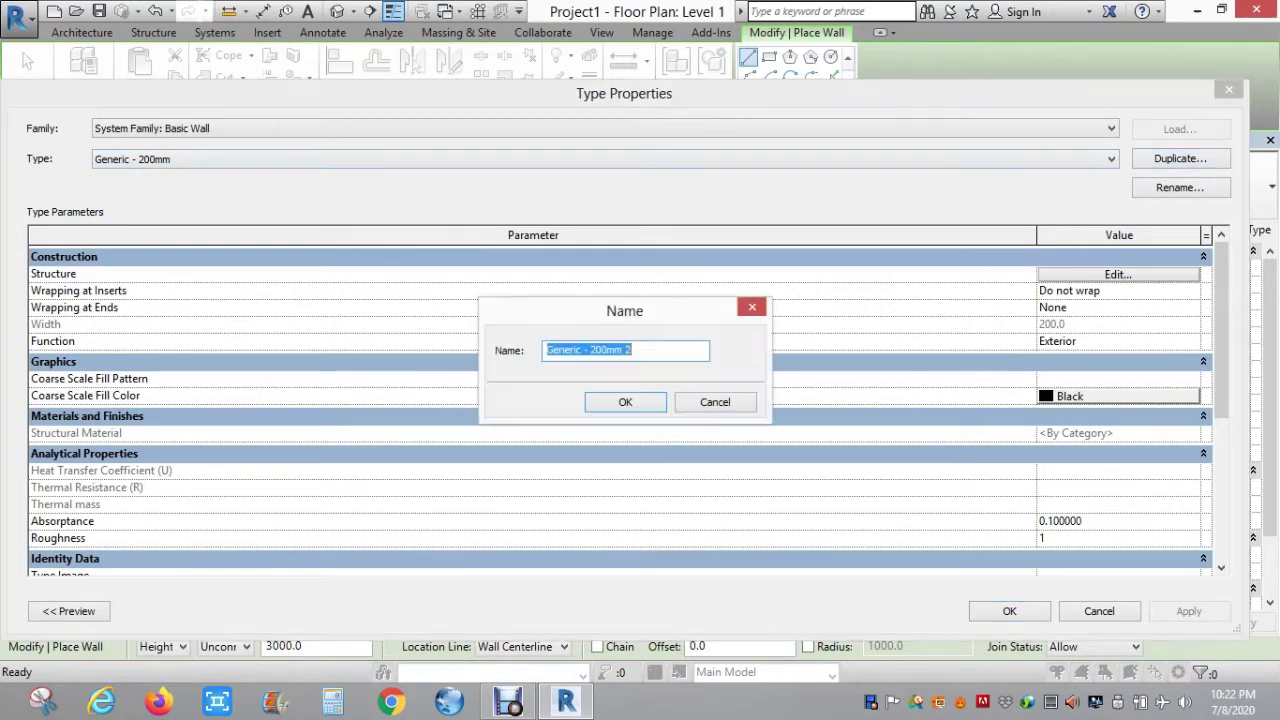
click(603, 349)
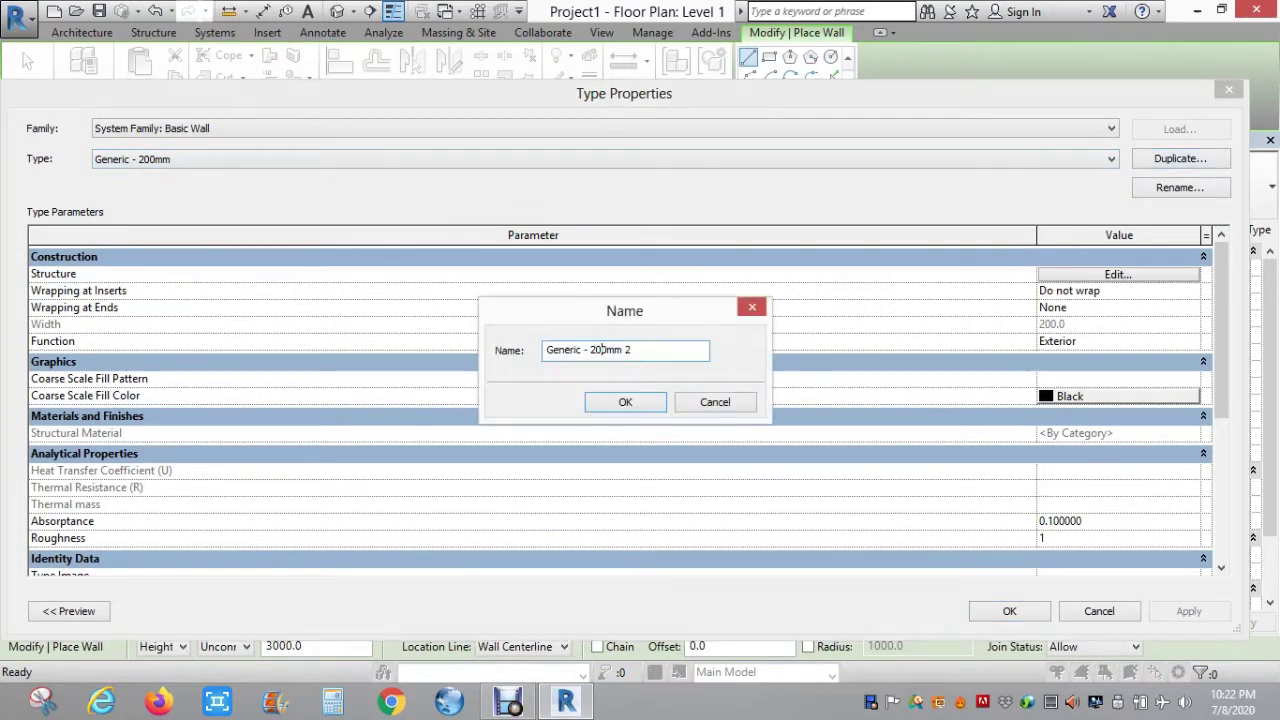
key(BackSpace)
key(BackSpace)
key(BackSpace)
text(150)
key(Return)
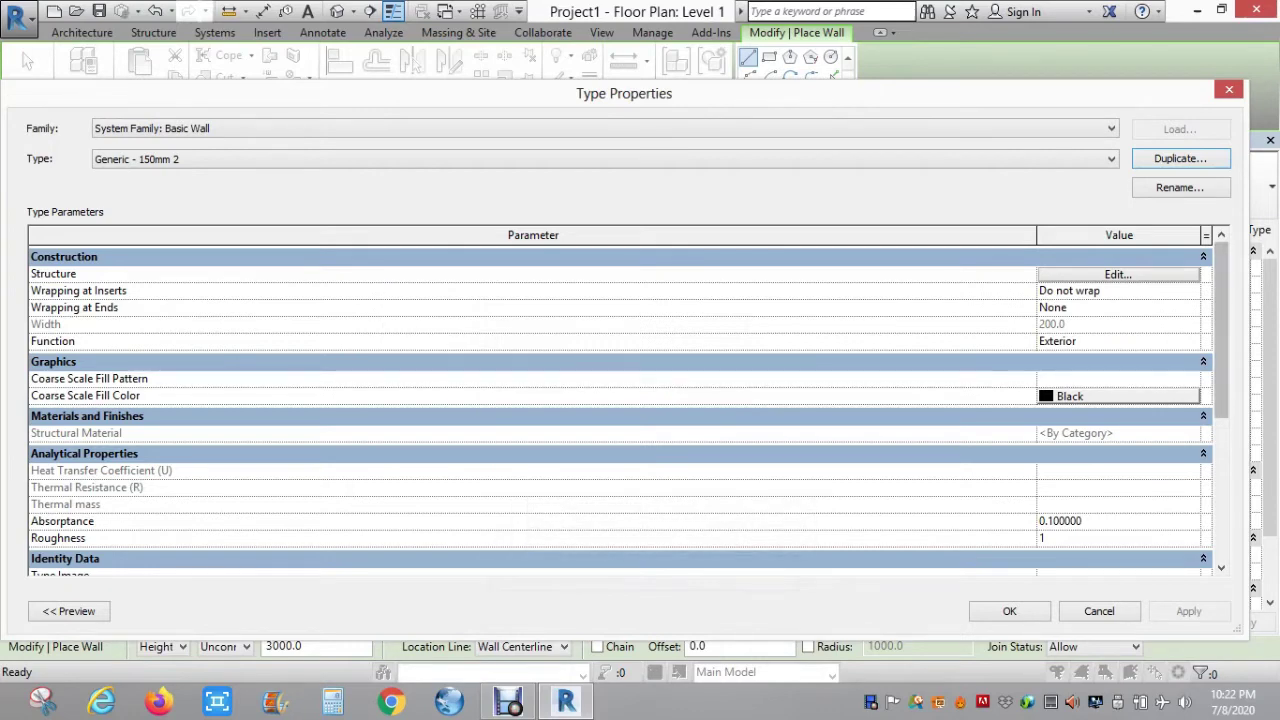
- Set the new type's structure layer thickness to 150 and apply it
click(1118, 274)
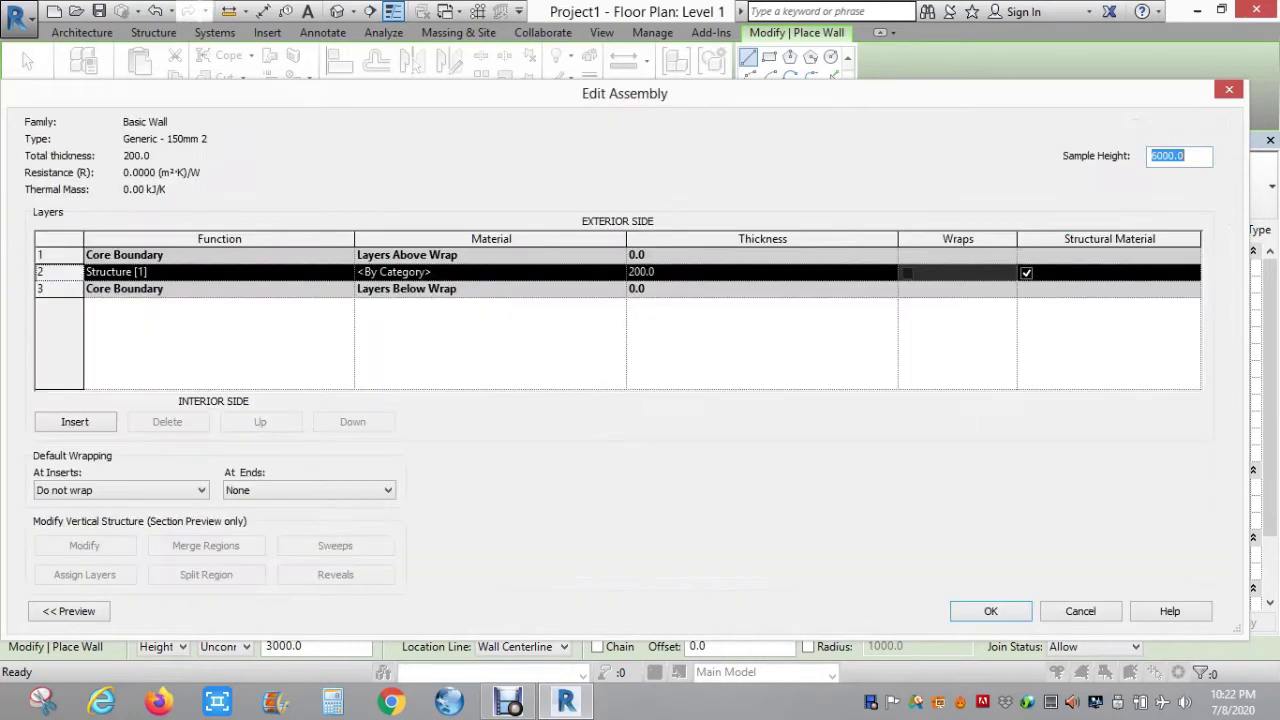
click(632, 271)
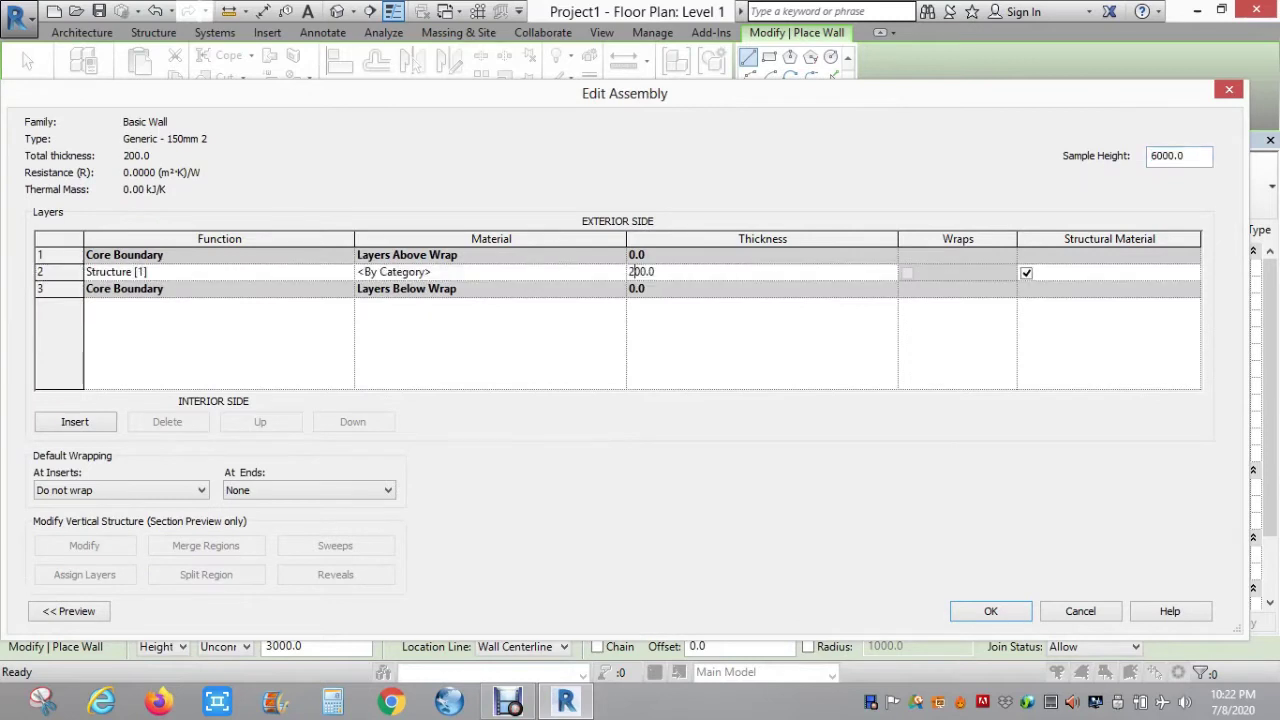
key(BackSpace)
key(BackSpace)
key(BackSpace)
key(BackSpace)
key(BackSpace)
text(150.0)
click(1012, 611)
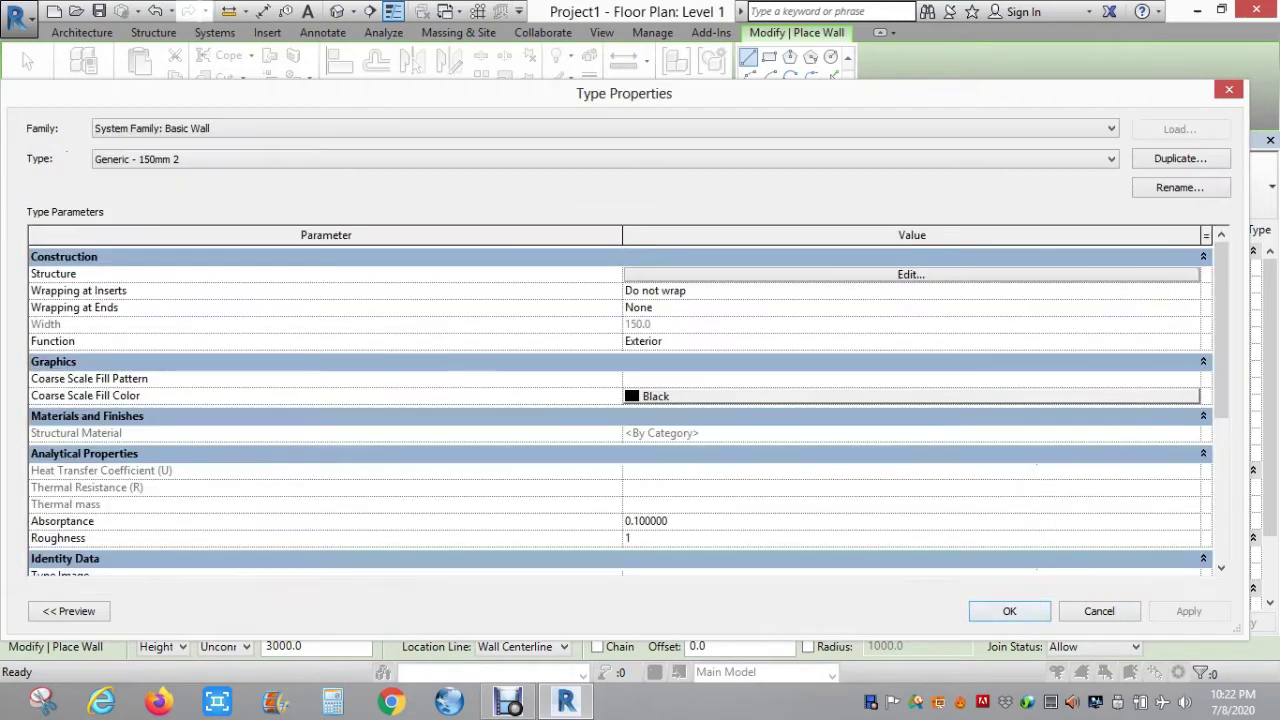
click(1010, 611)
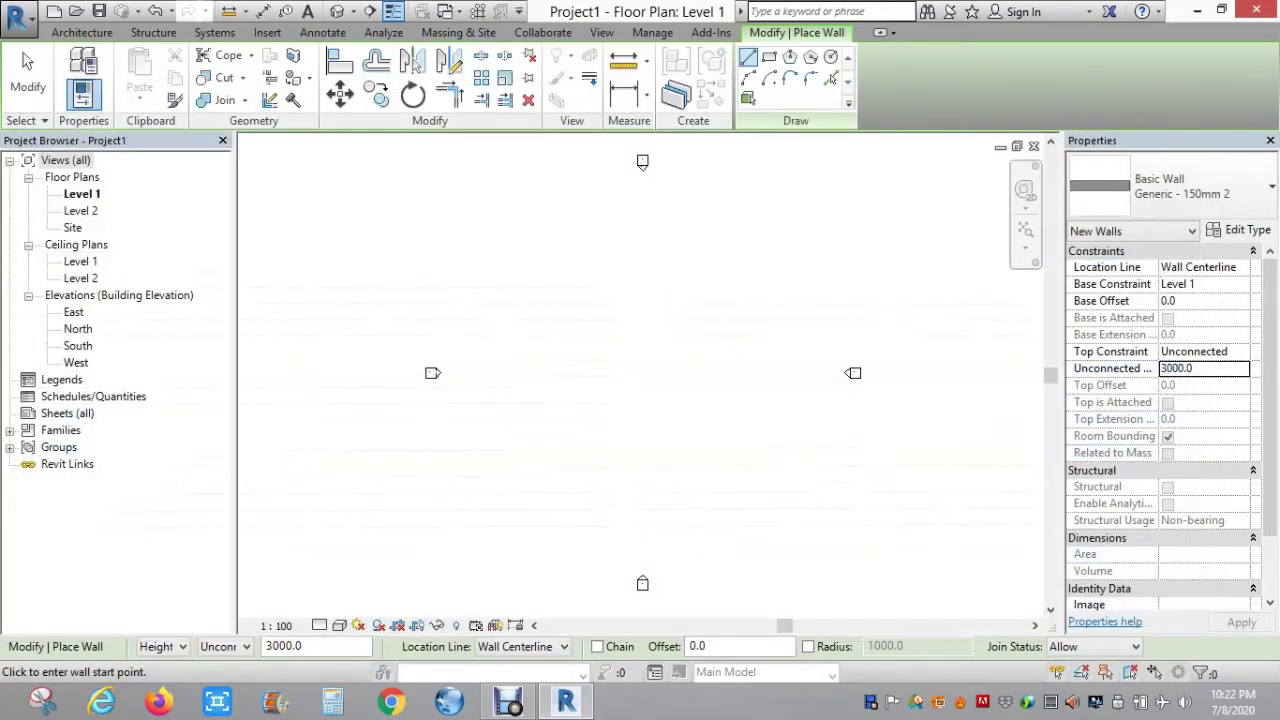
- Restart the Wall tool and draw the 6000 top wall of the room
scroll(645, 320, up, 2)
scroll(645, 320, up, 2)
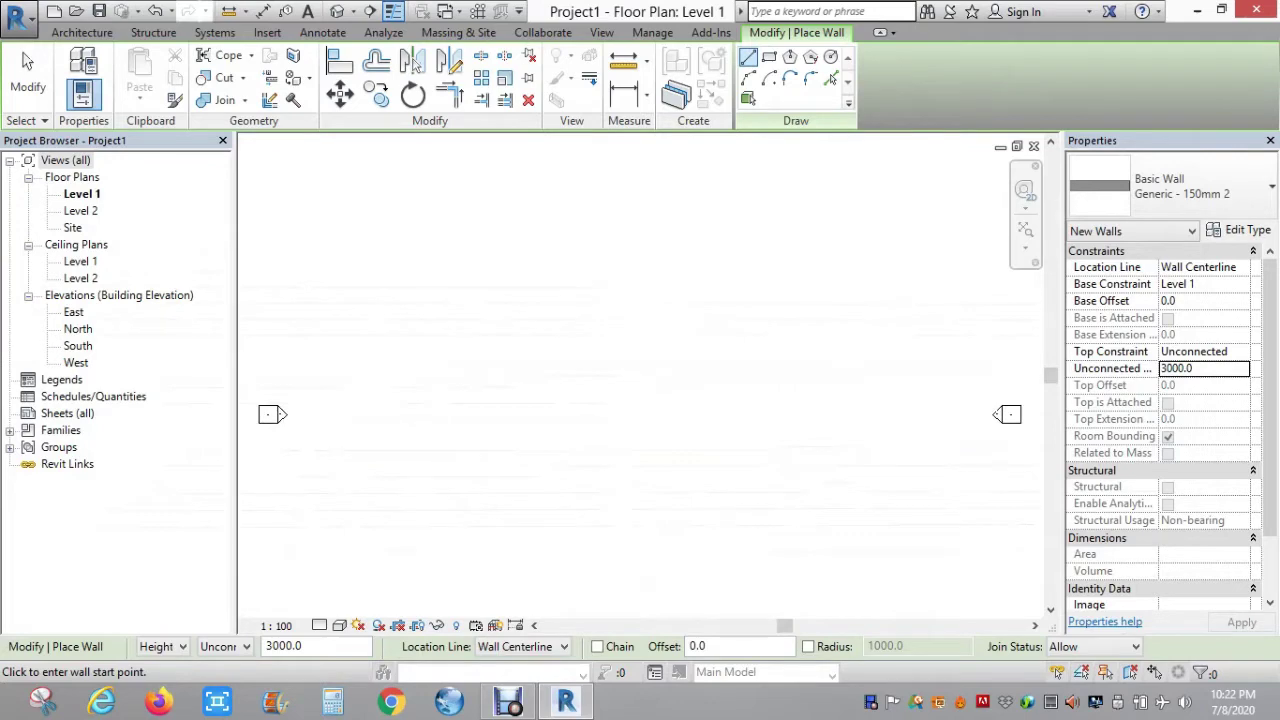
key(Escape)
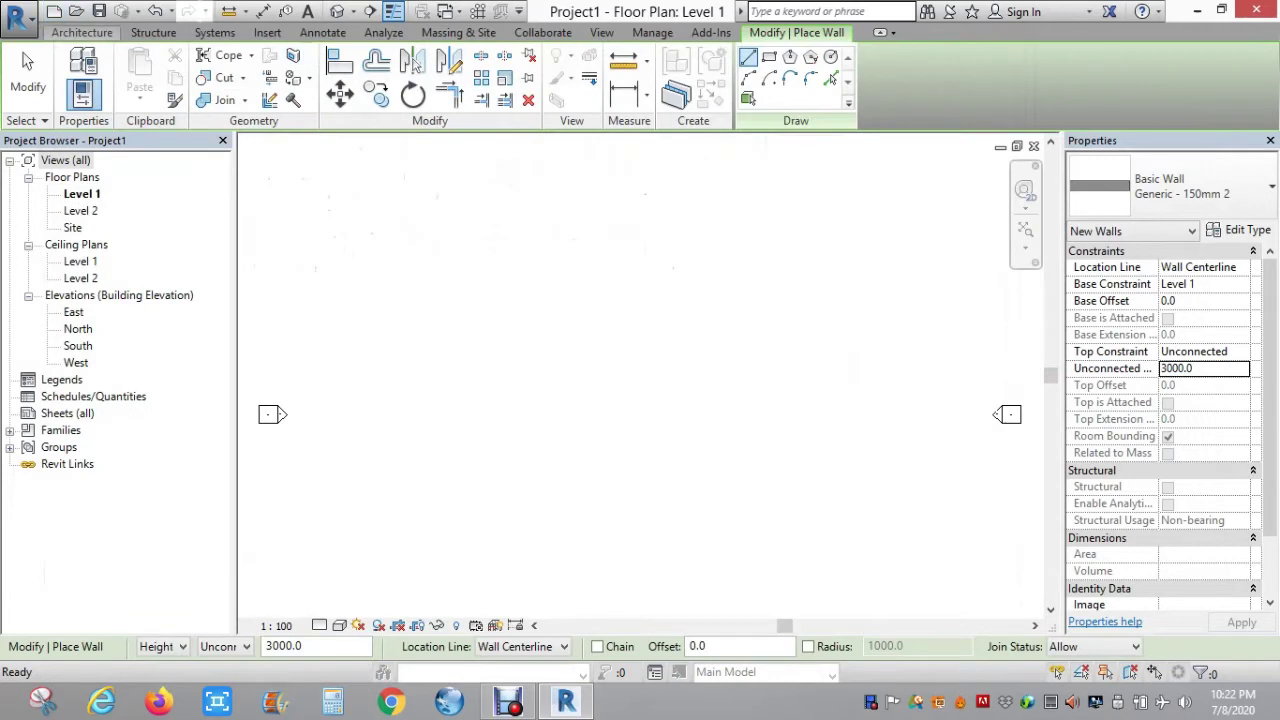
click(82, 32)
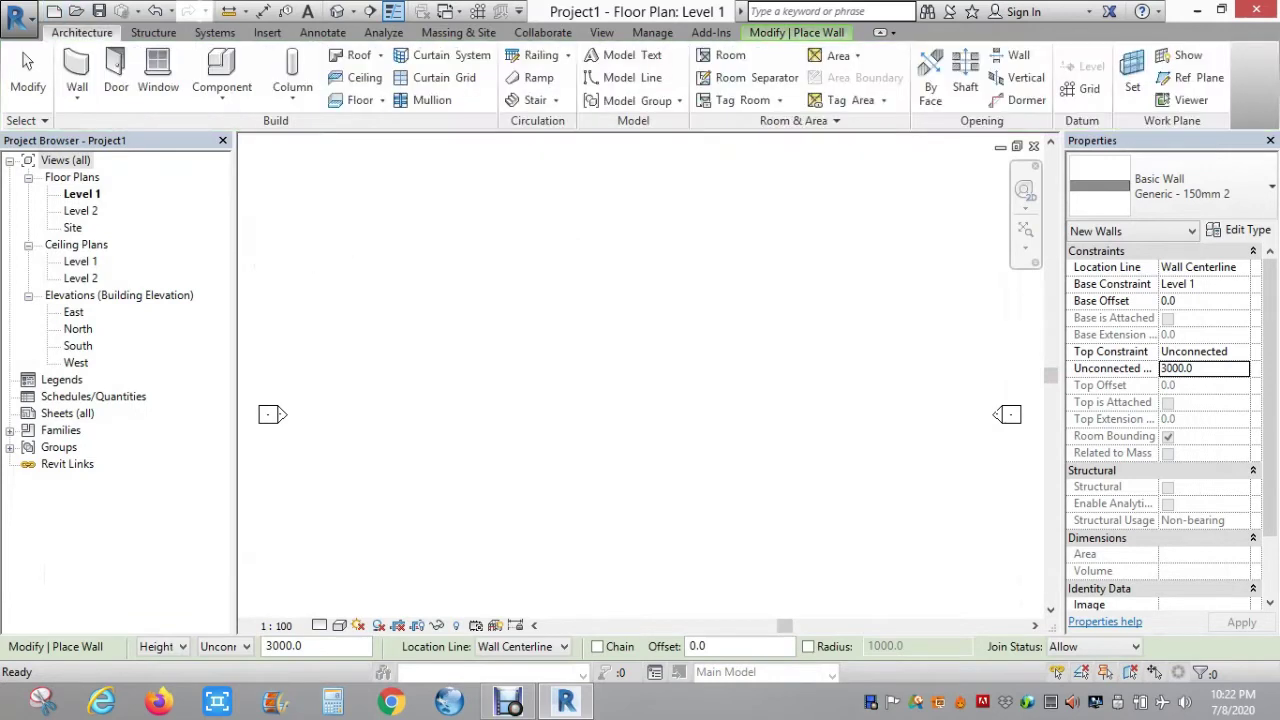
click(77, 97)
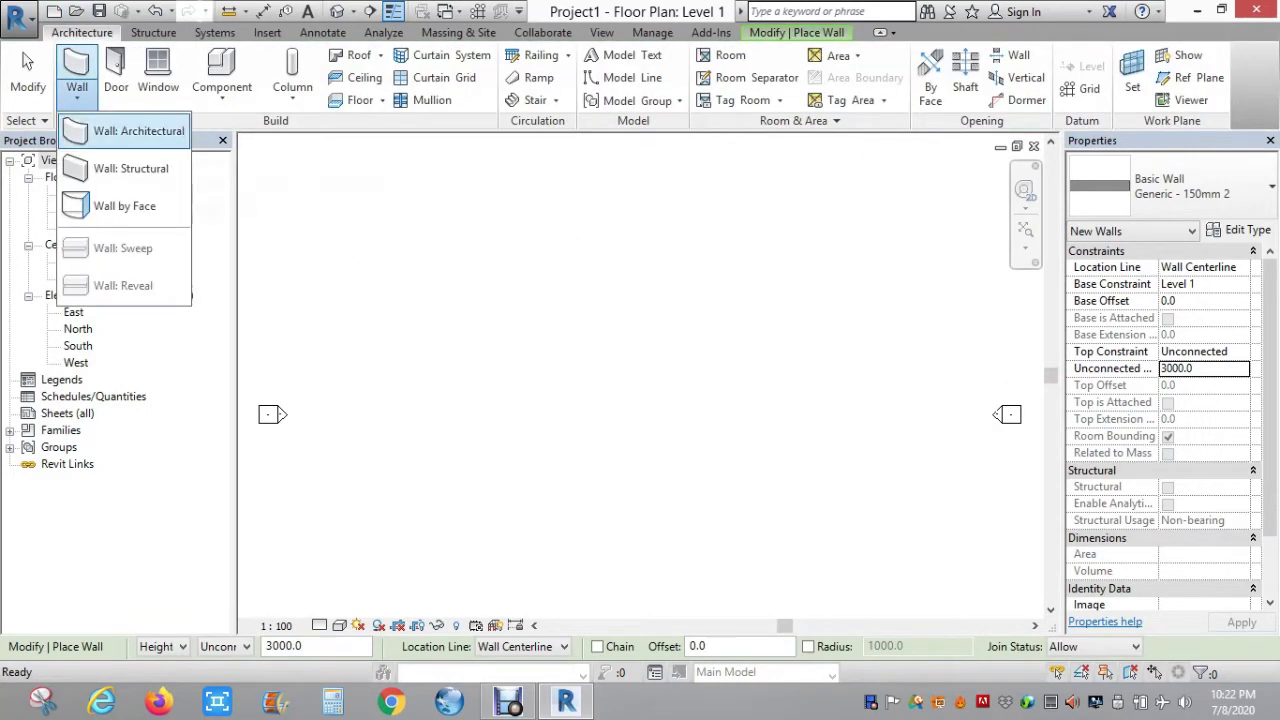
click(138, 131)
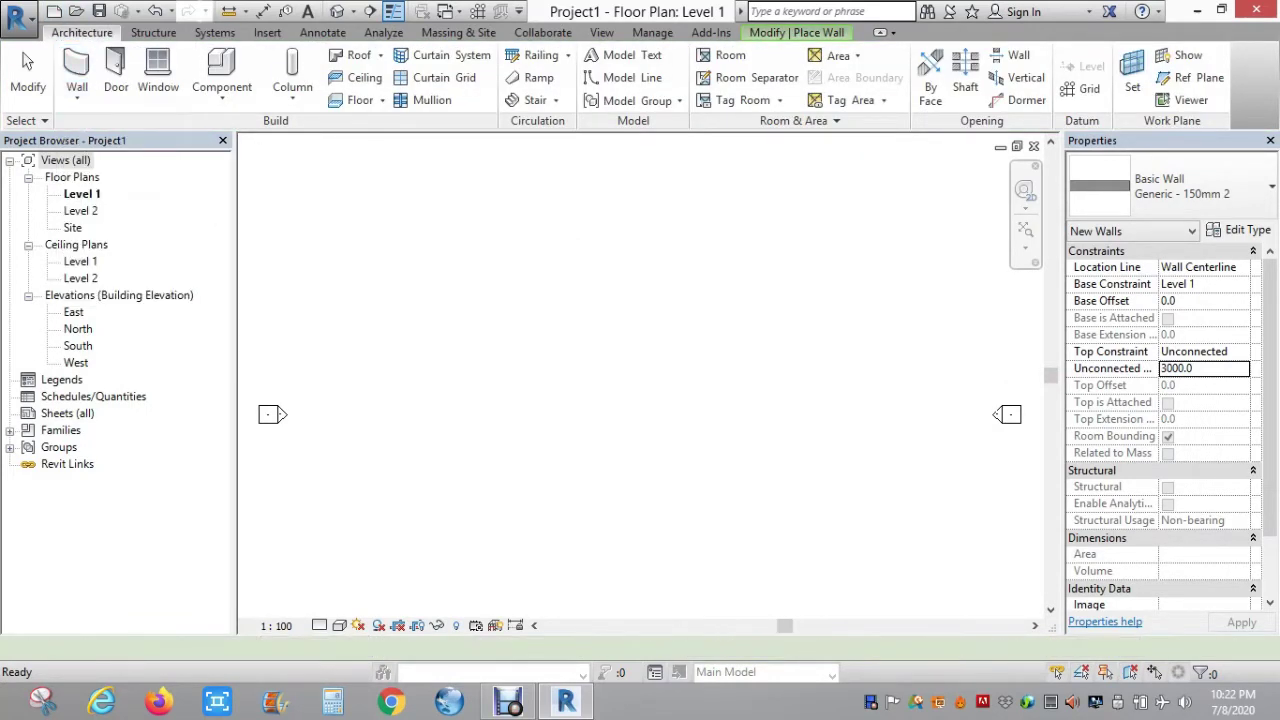
click(521, 271)
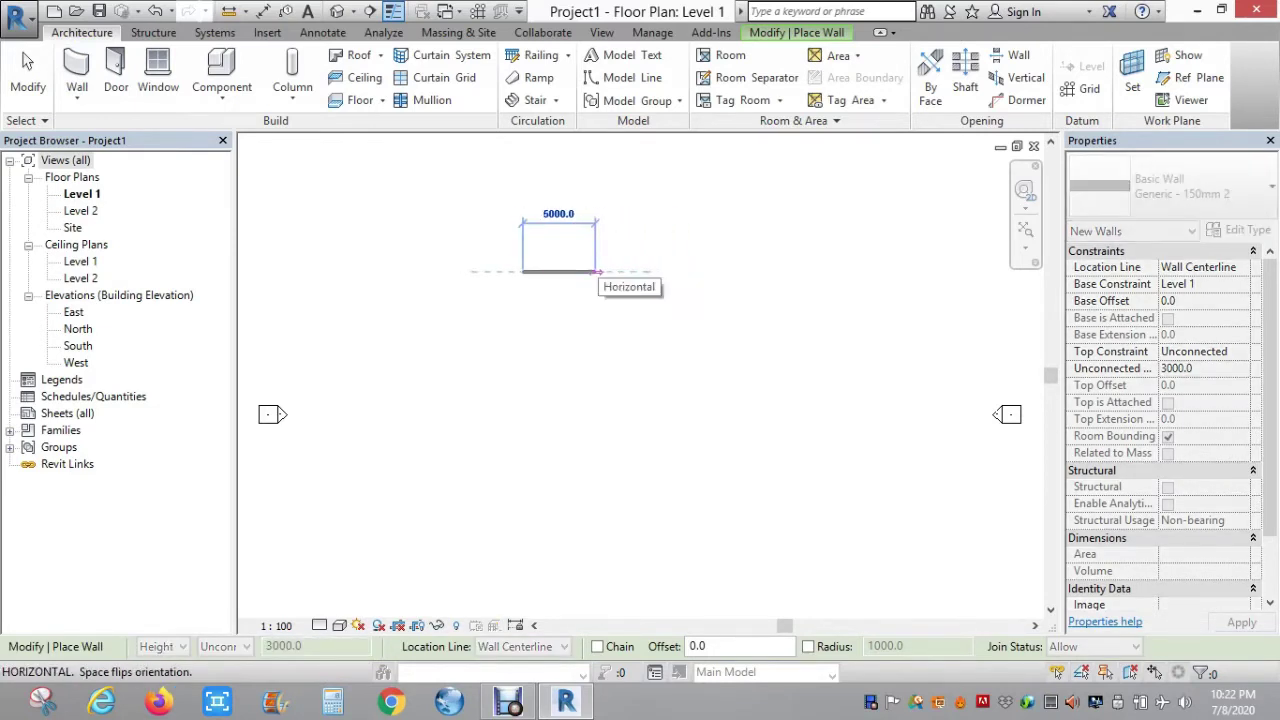
scroll(600, 271, up, 2)
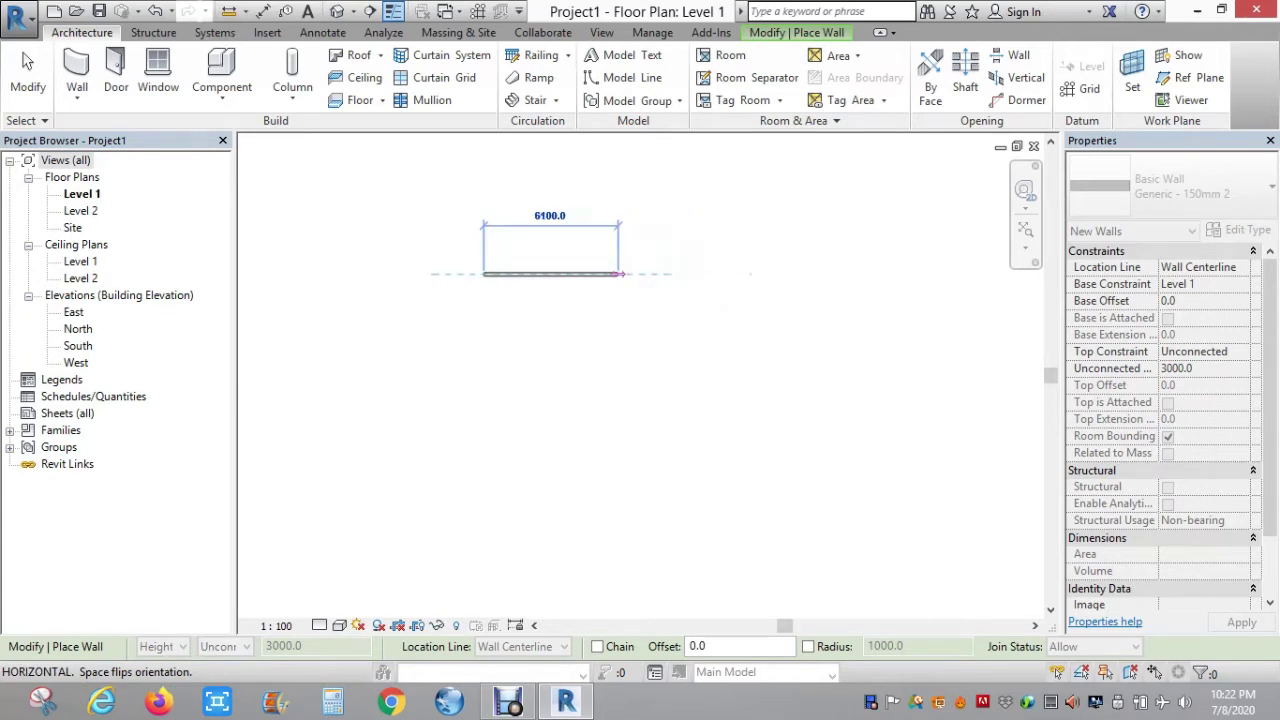
click(614, 274)
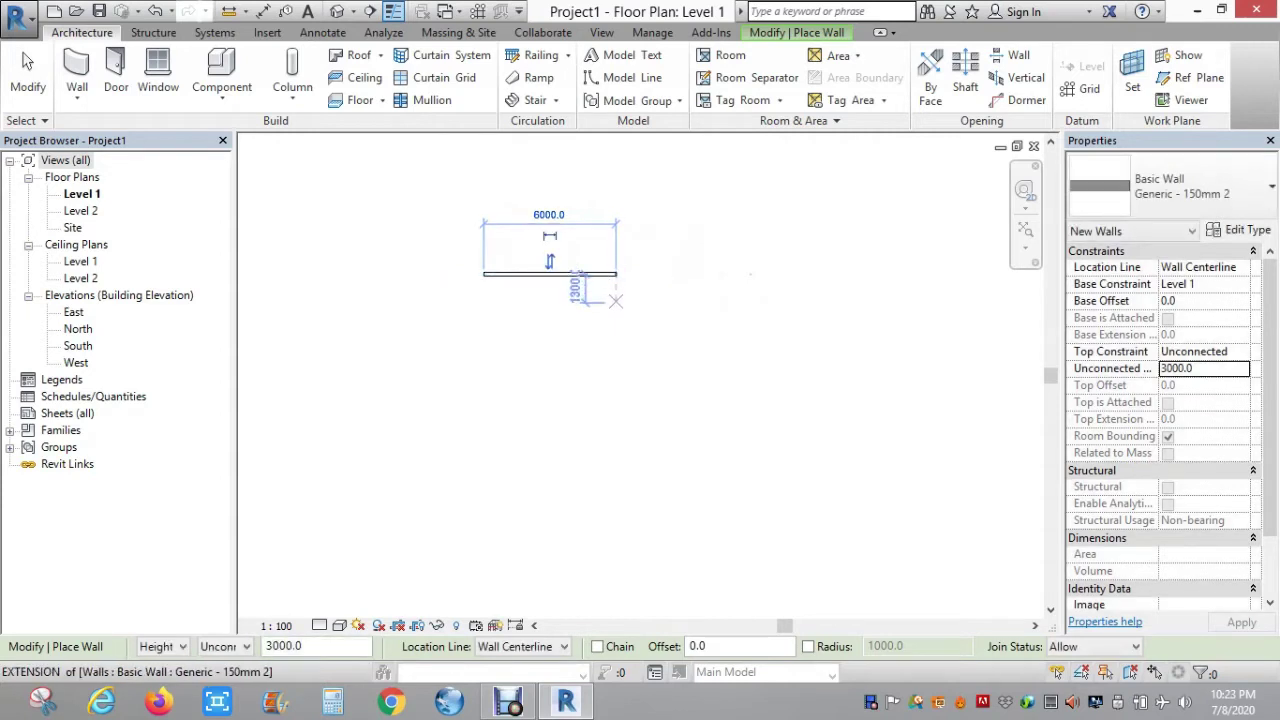
- Draw the 4000 right, 6000 bottom and left walls to close the rectangle
click(614, 274)
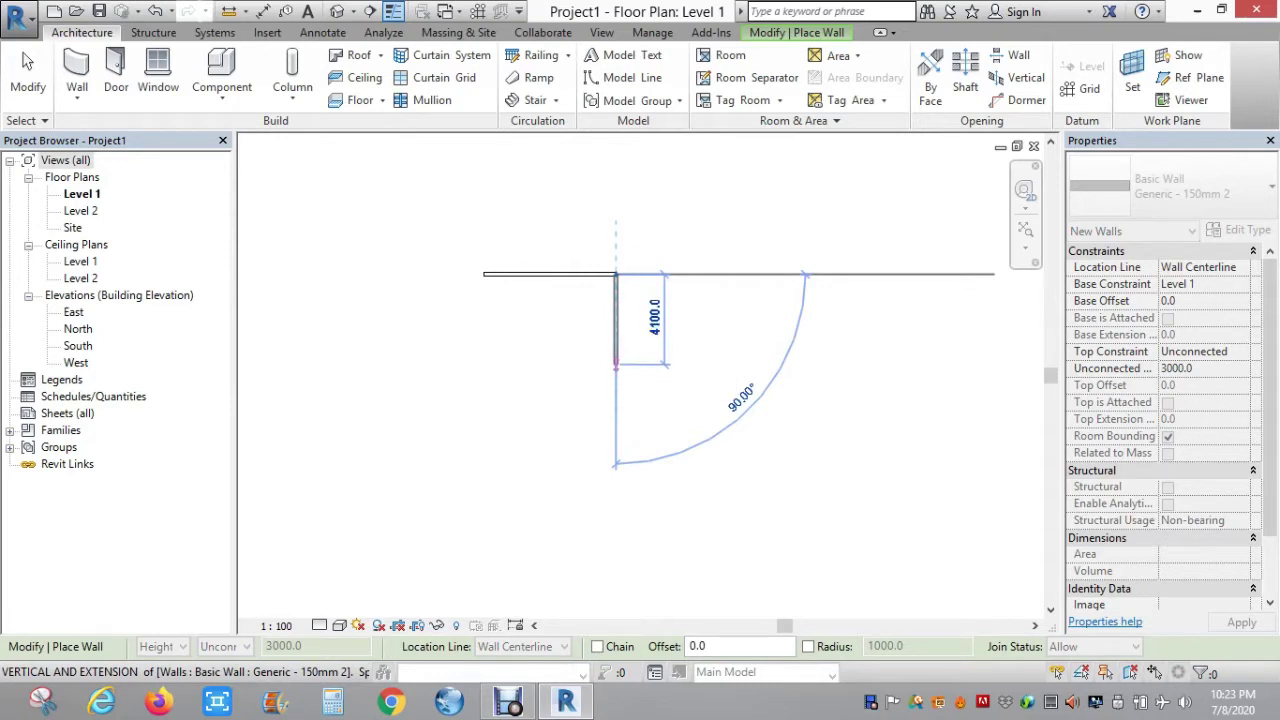
click(615, 362)
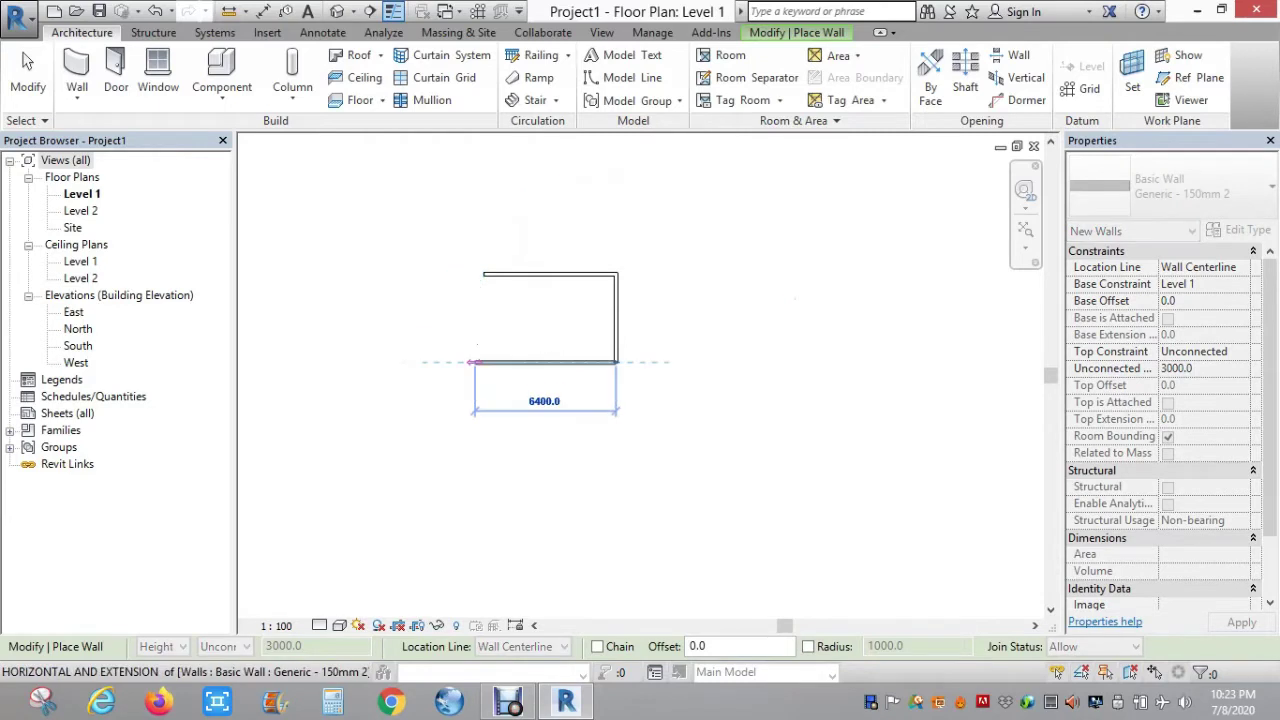
click(483, 362)
click(484, 274)
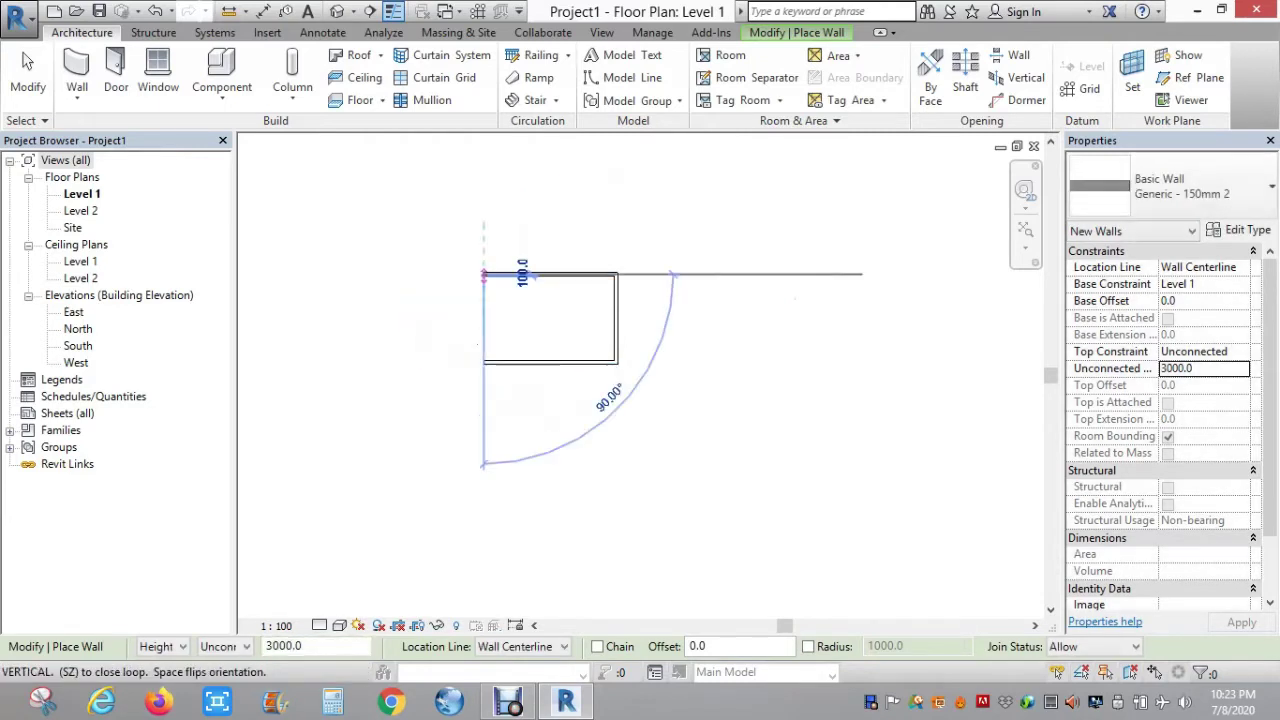
click(612, 274)
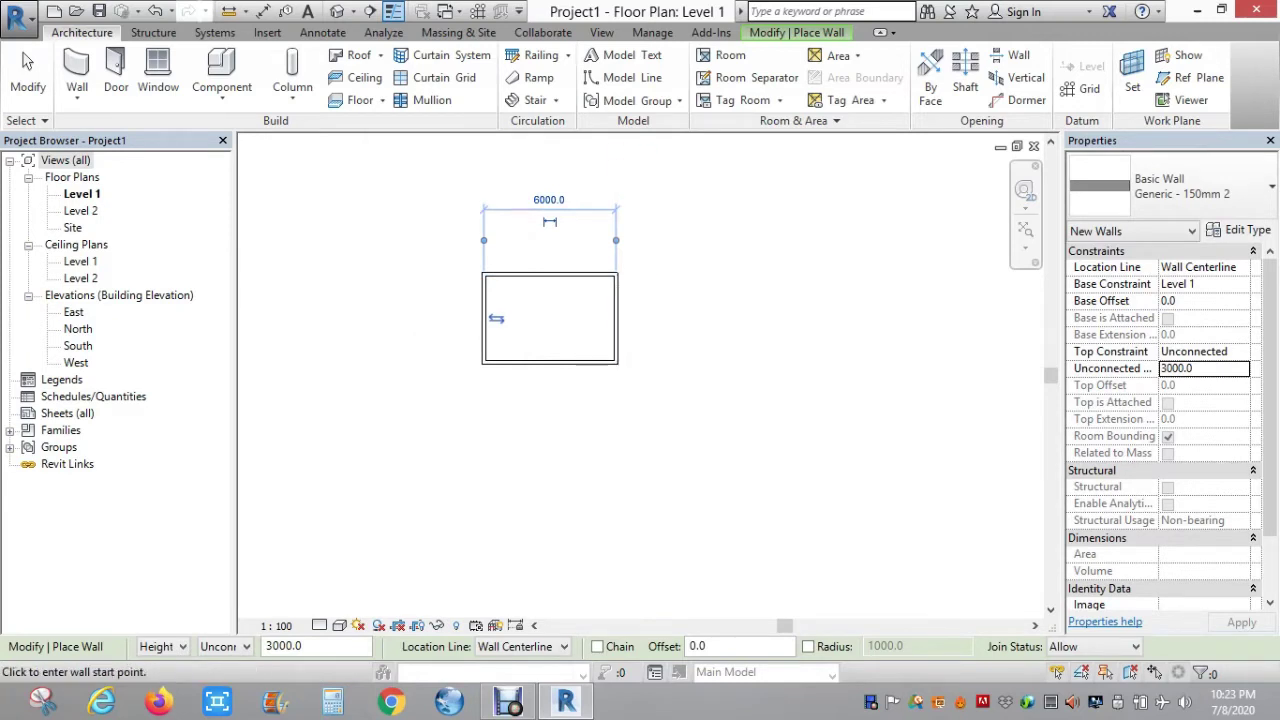
- Check the closed wall rectangle in the Default 3D View
scroll(500, 295, up, 2)
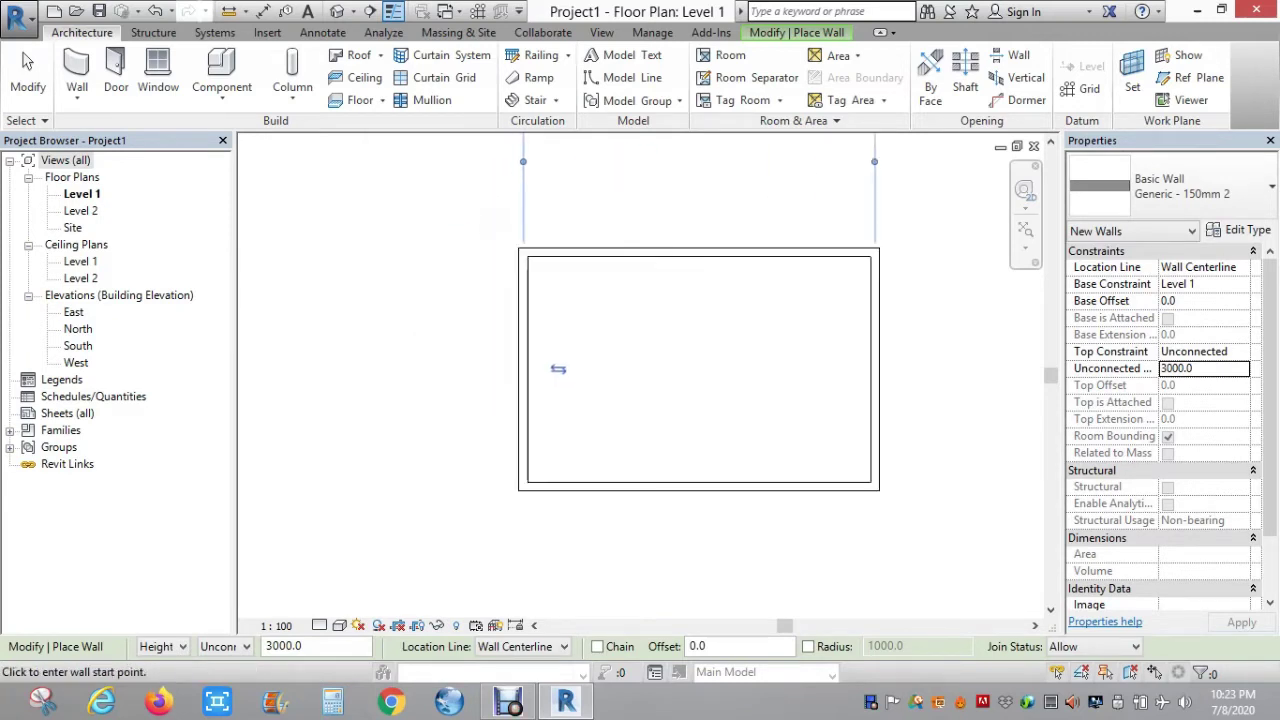
scroll(500, 295, up, 2)
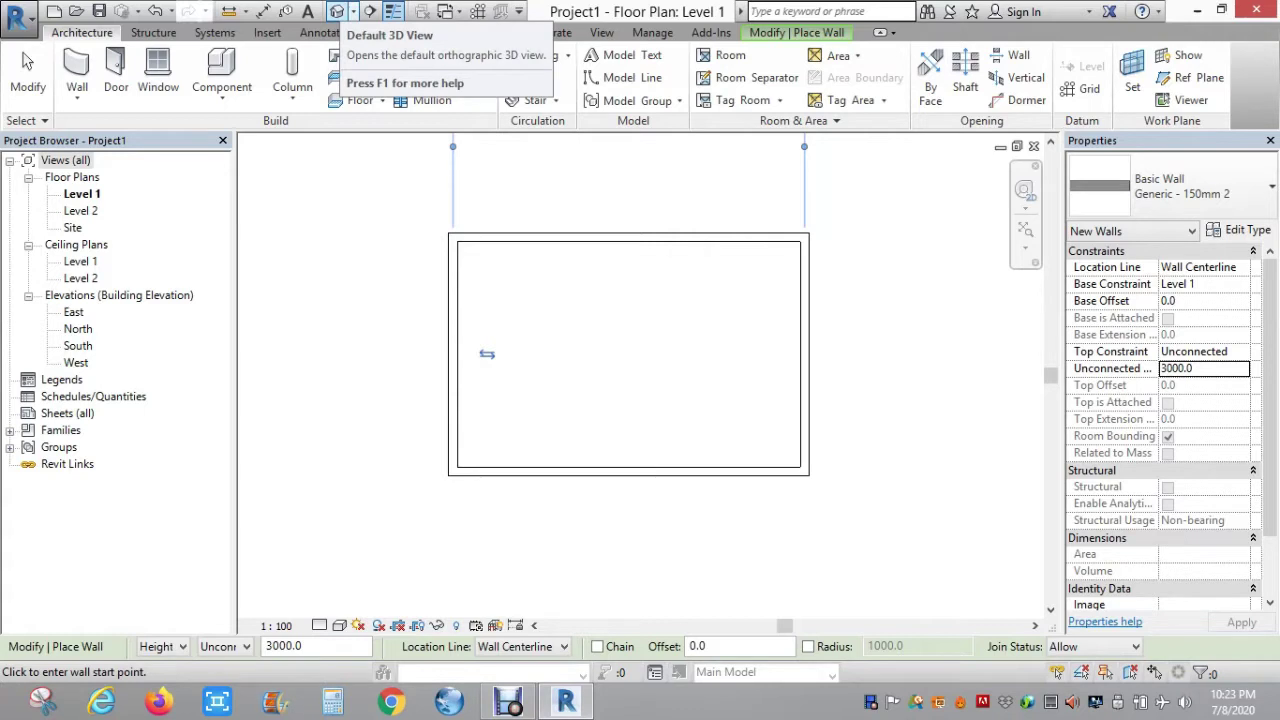
click(337, 11)
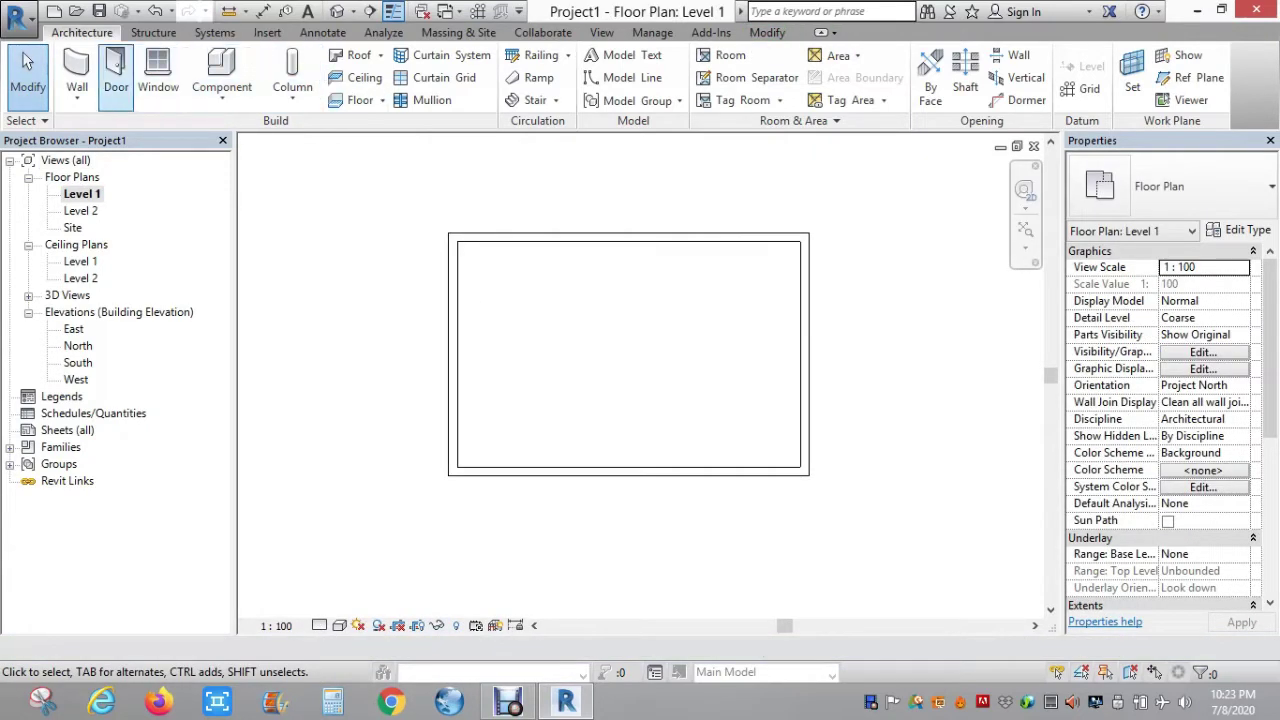
- Place an inward-swinging M_Single-Flush 0915 x 2032mm door in the right wall, 600 from the top corner
click(116, 80)
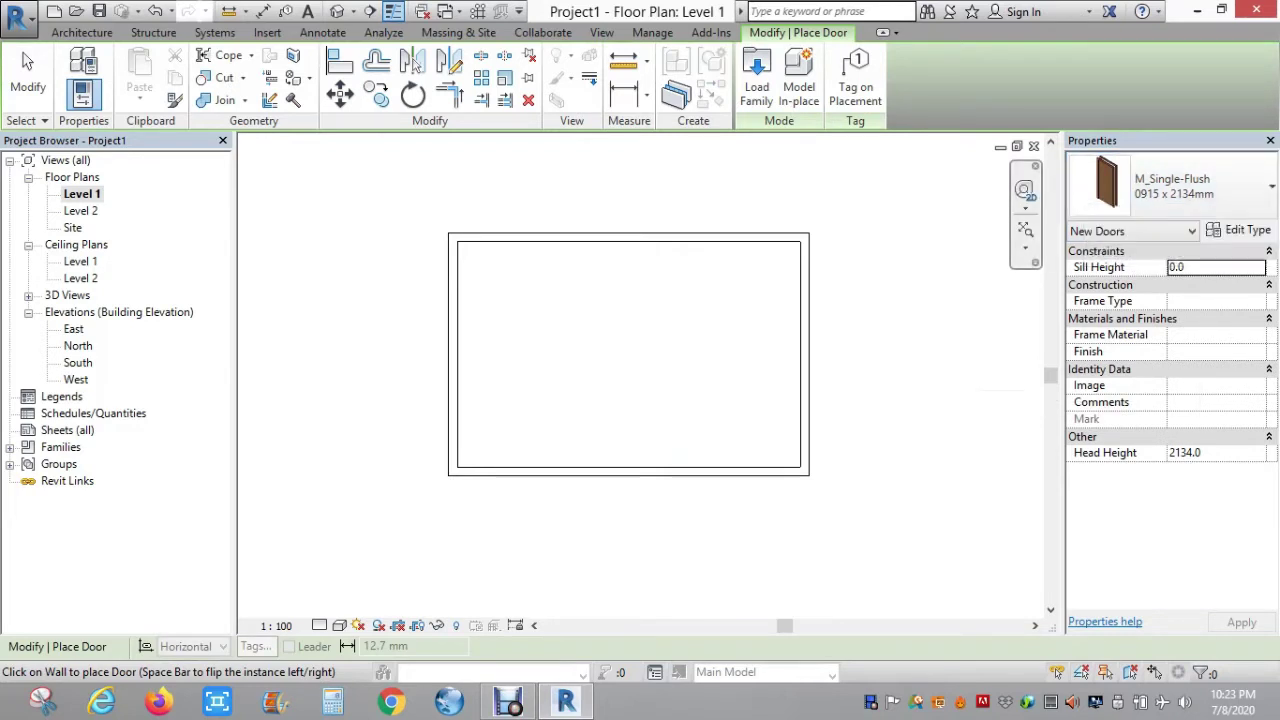
click(1170, 186)
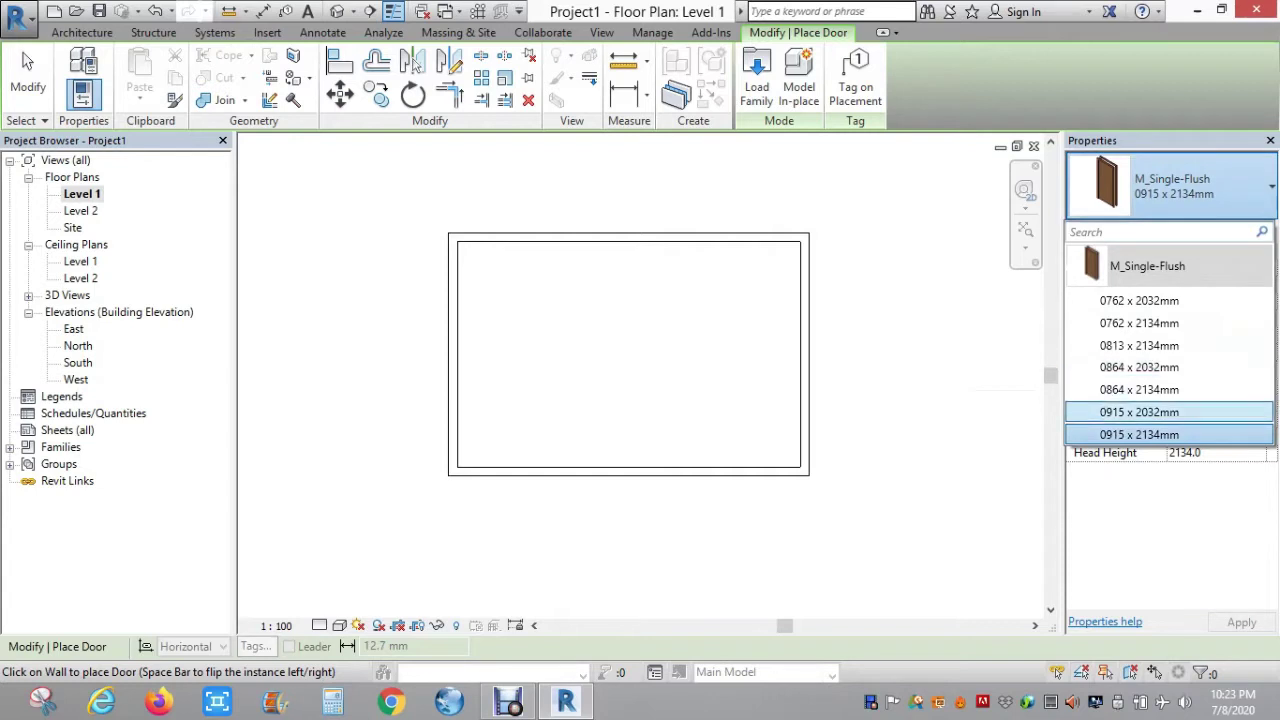
click(1139, 412)
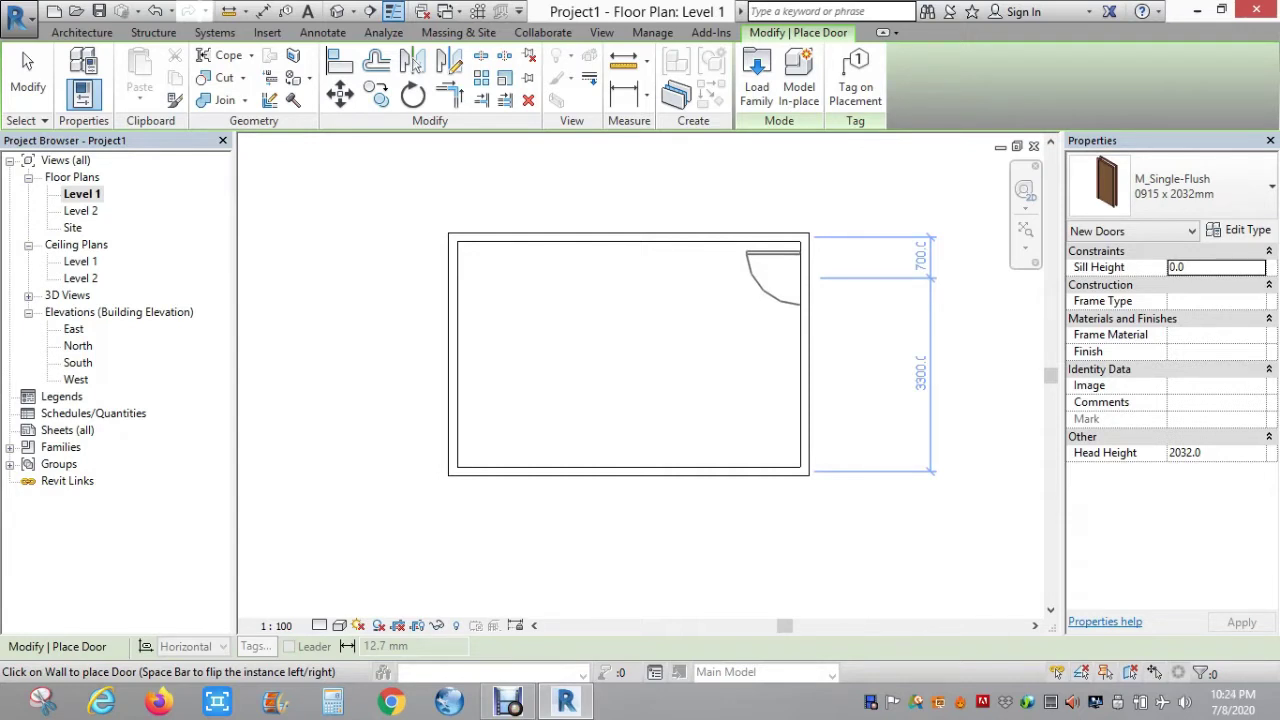
key(space)
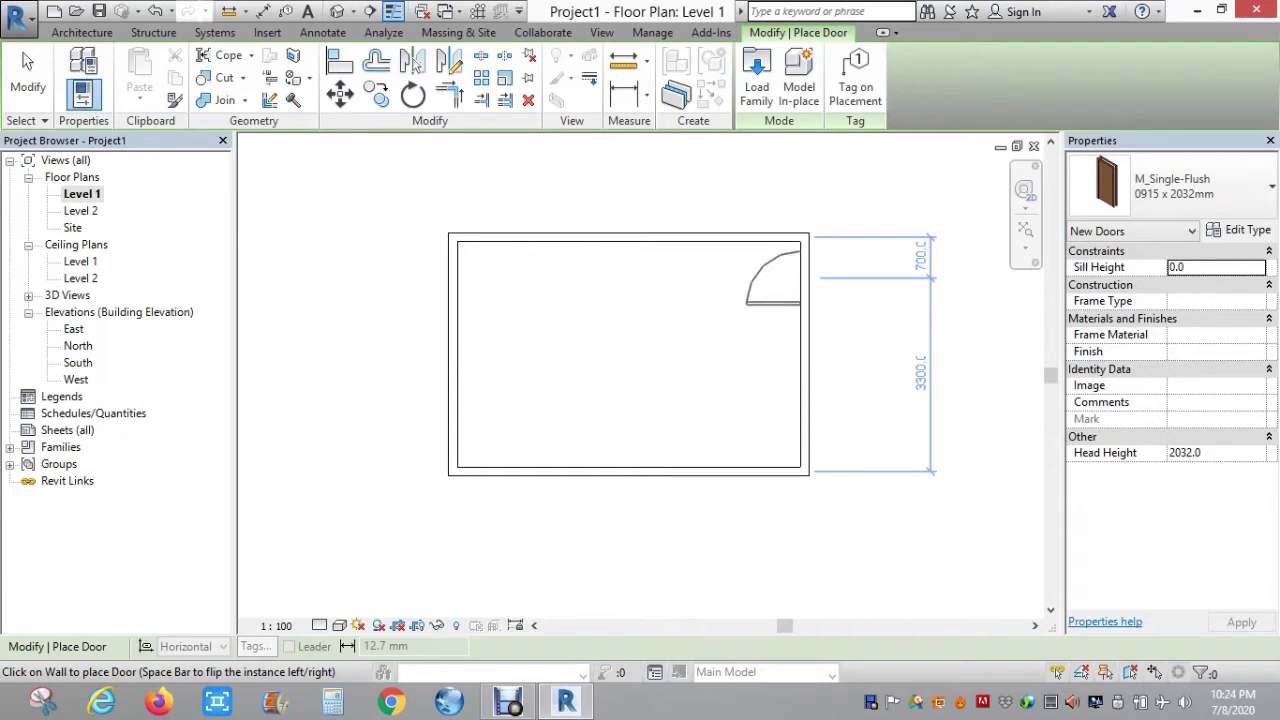
key(space)
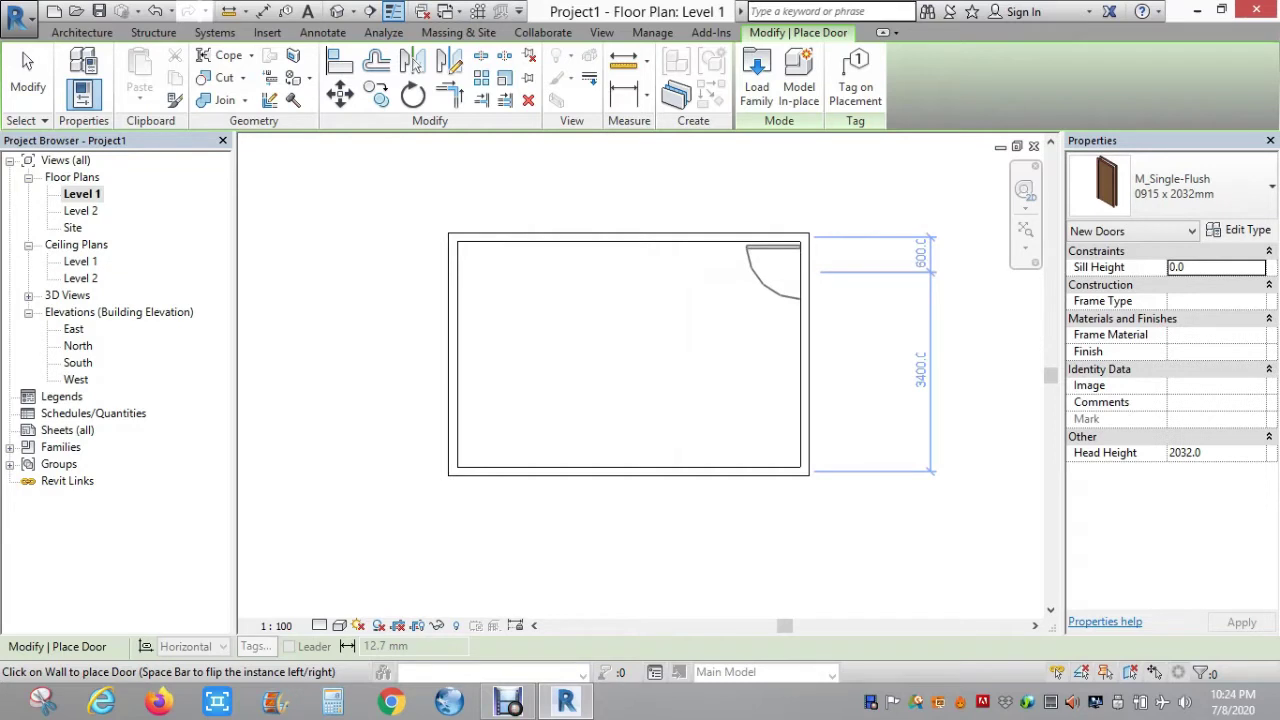
click(804, 270)
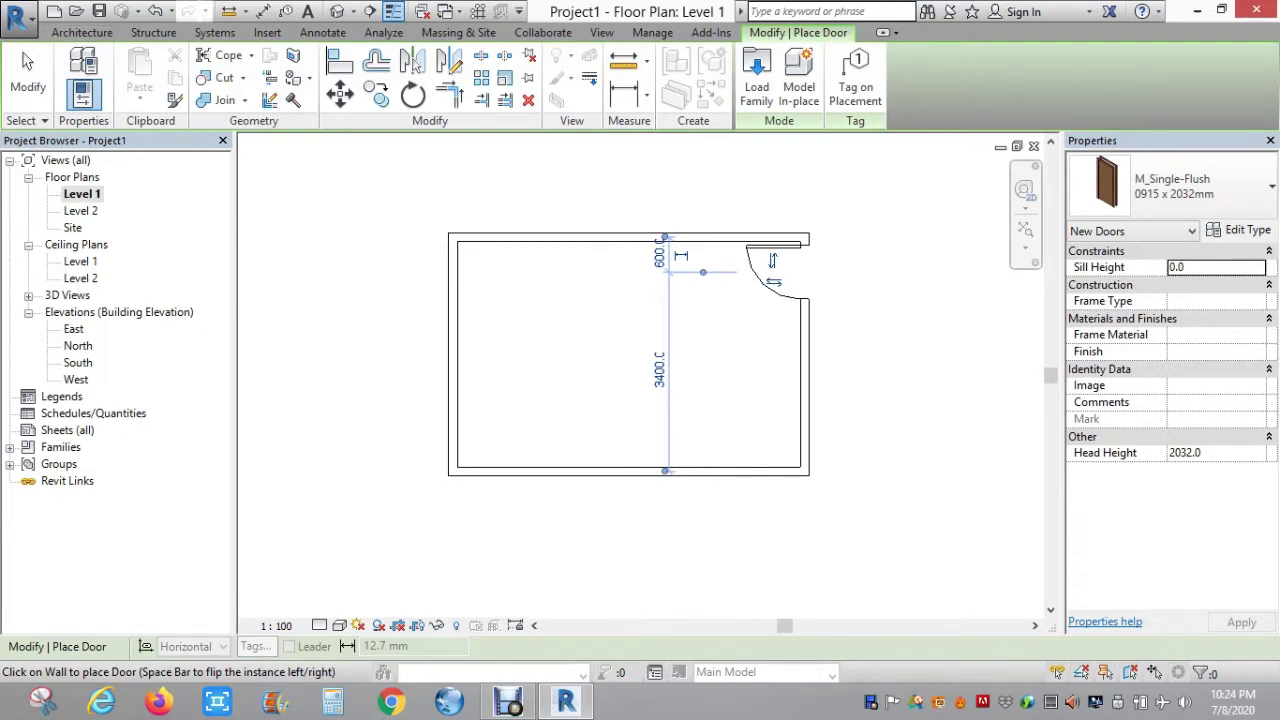
click(82, 32)
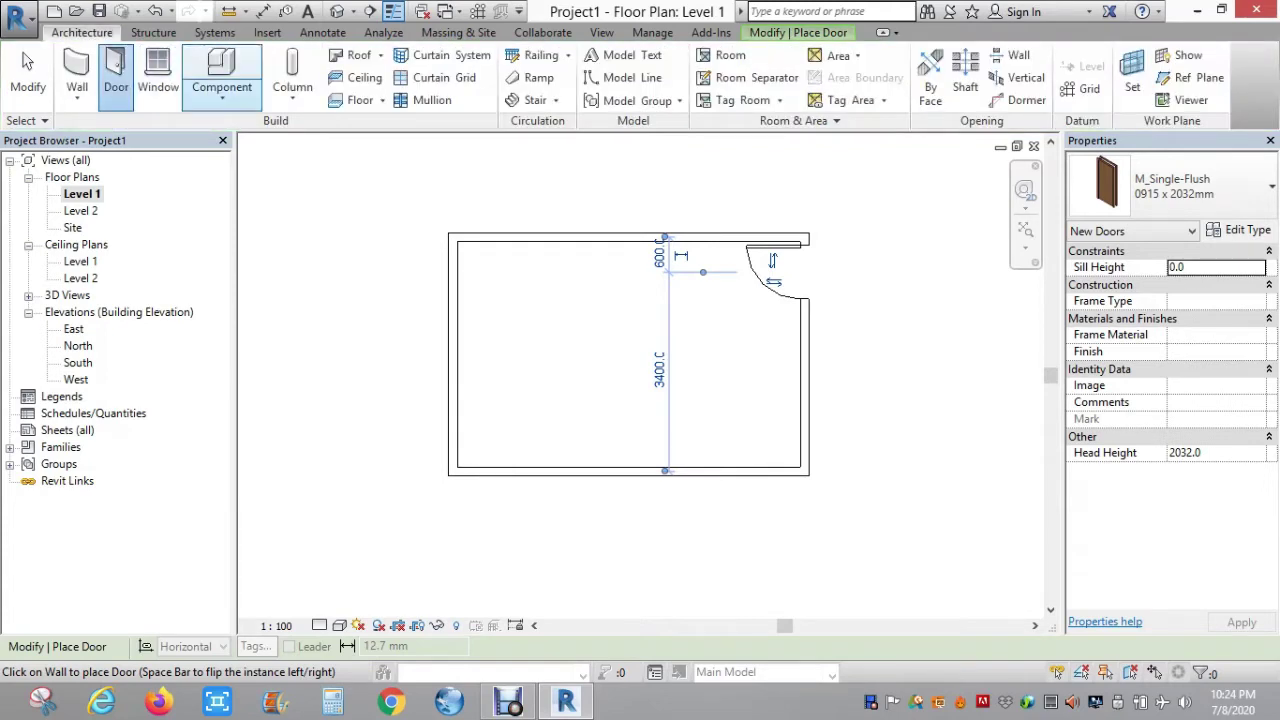
- Start the Window tool and review the available window sizes
click(160, 70)
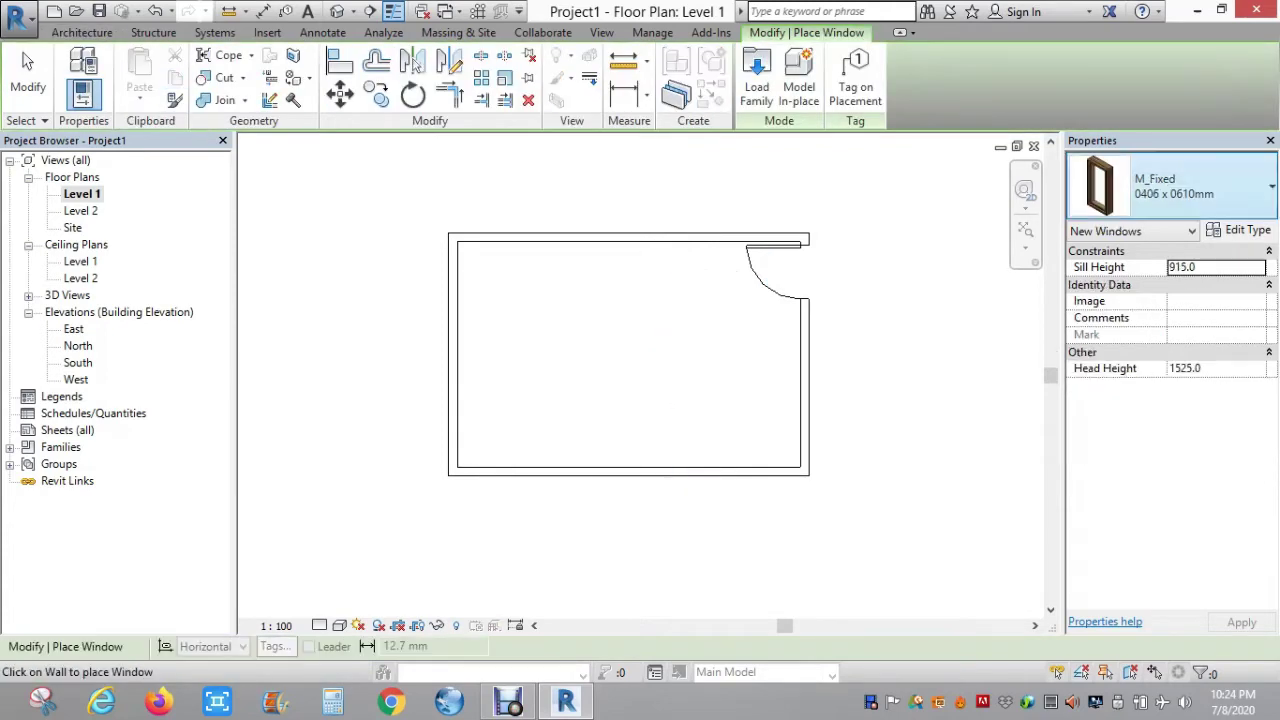
click(1170, 188)
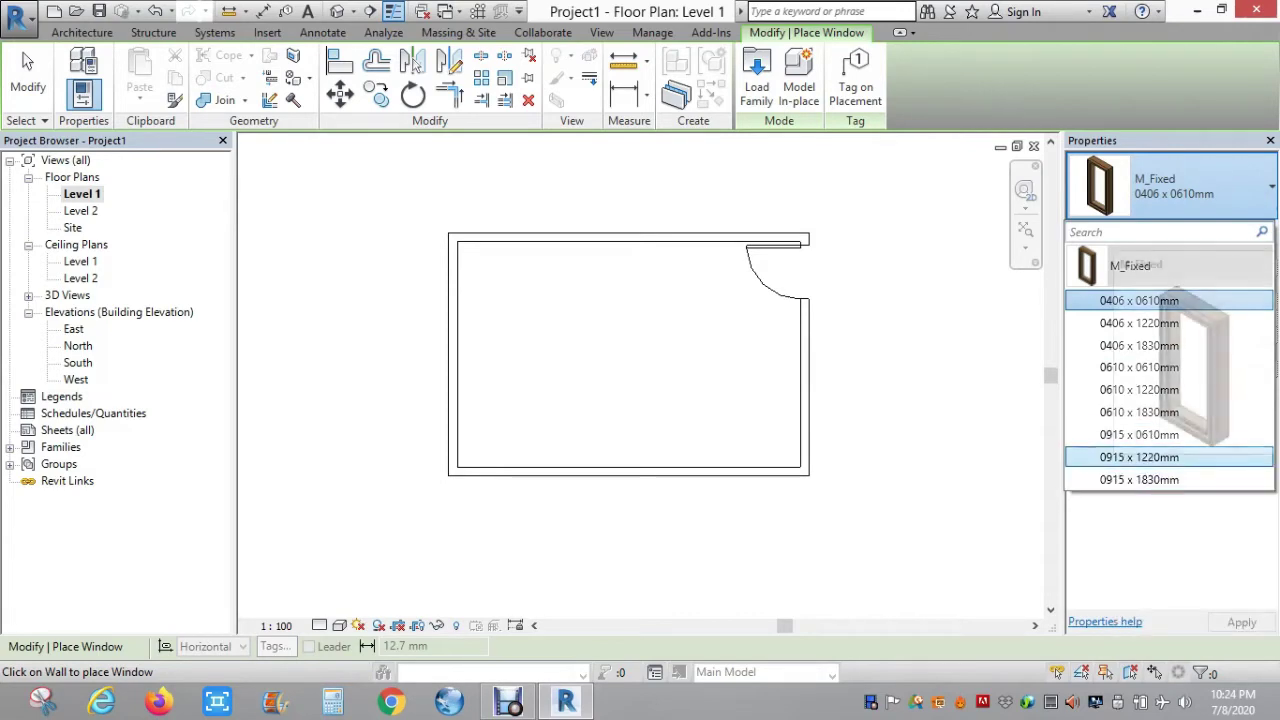
key(Escape)
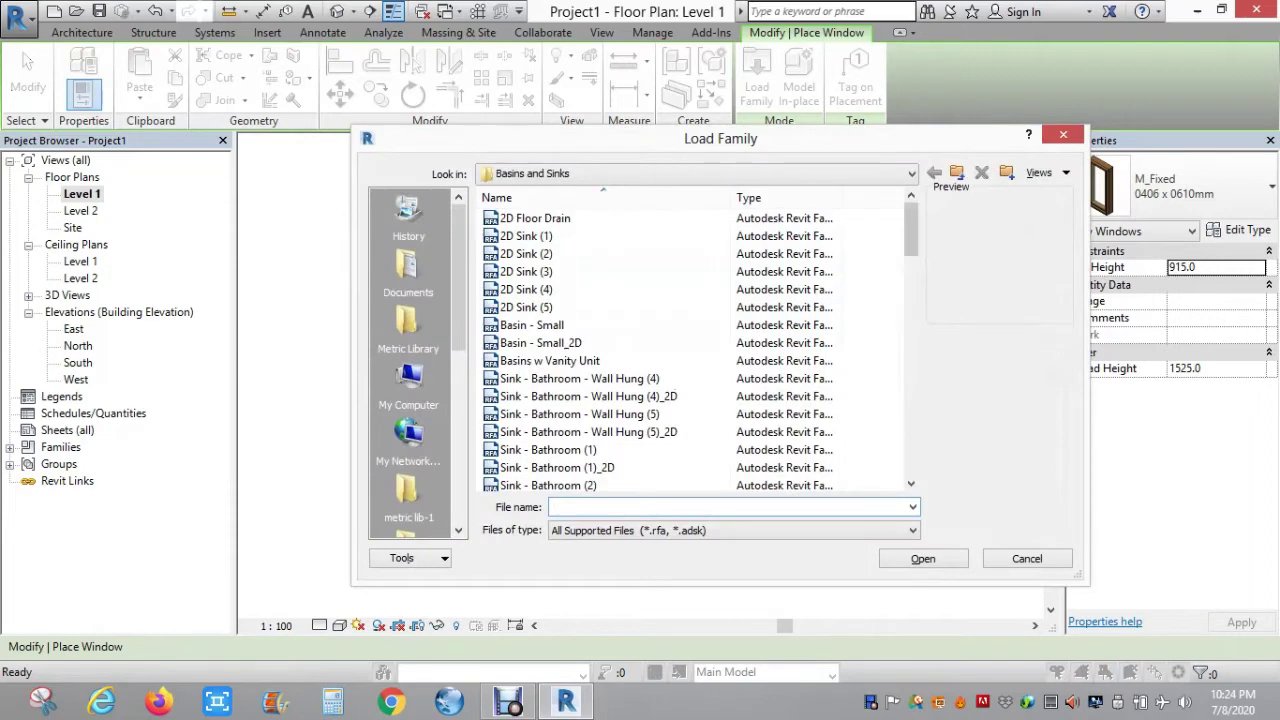
scroll(695, 350, down, 3)
scroll(695, 350, down, 5)
scroll(695, 350, down, 5)
scroll(695, 350, down, 2)
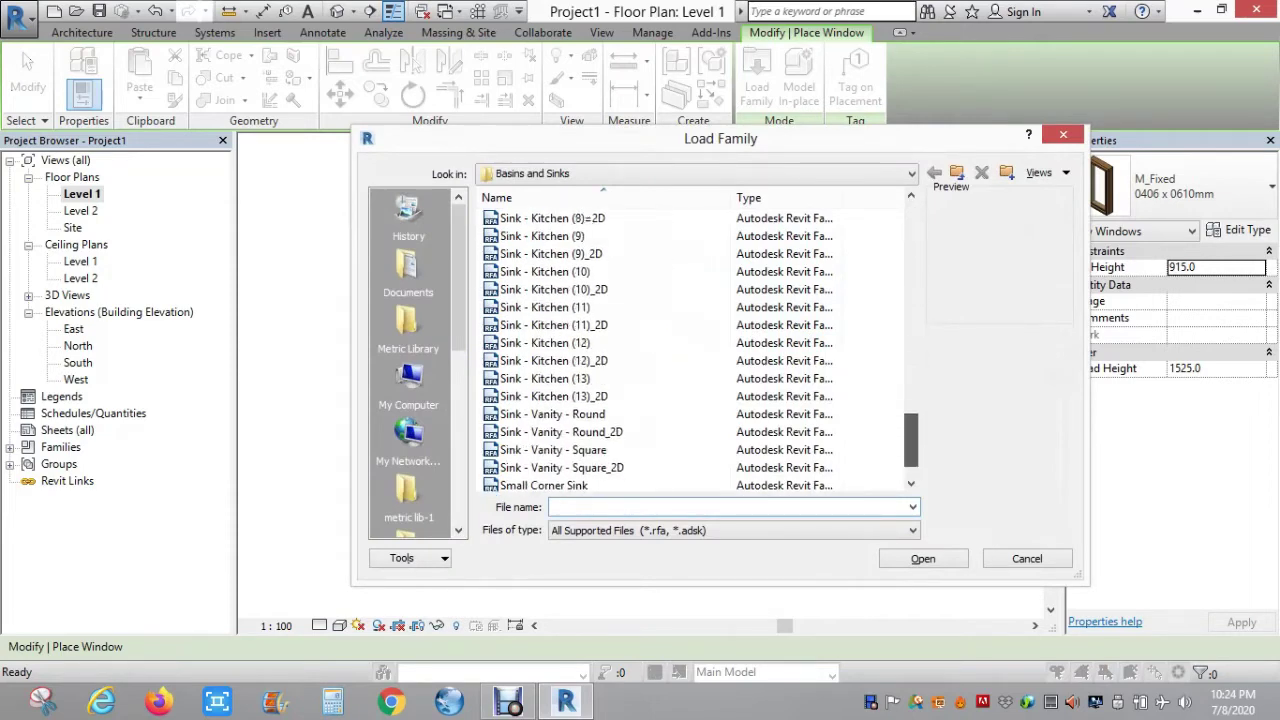
scroll(695, 350, up, 15)
- Browse the Metric Library to the Windows family folder
click(408, 320)
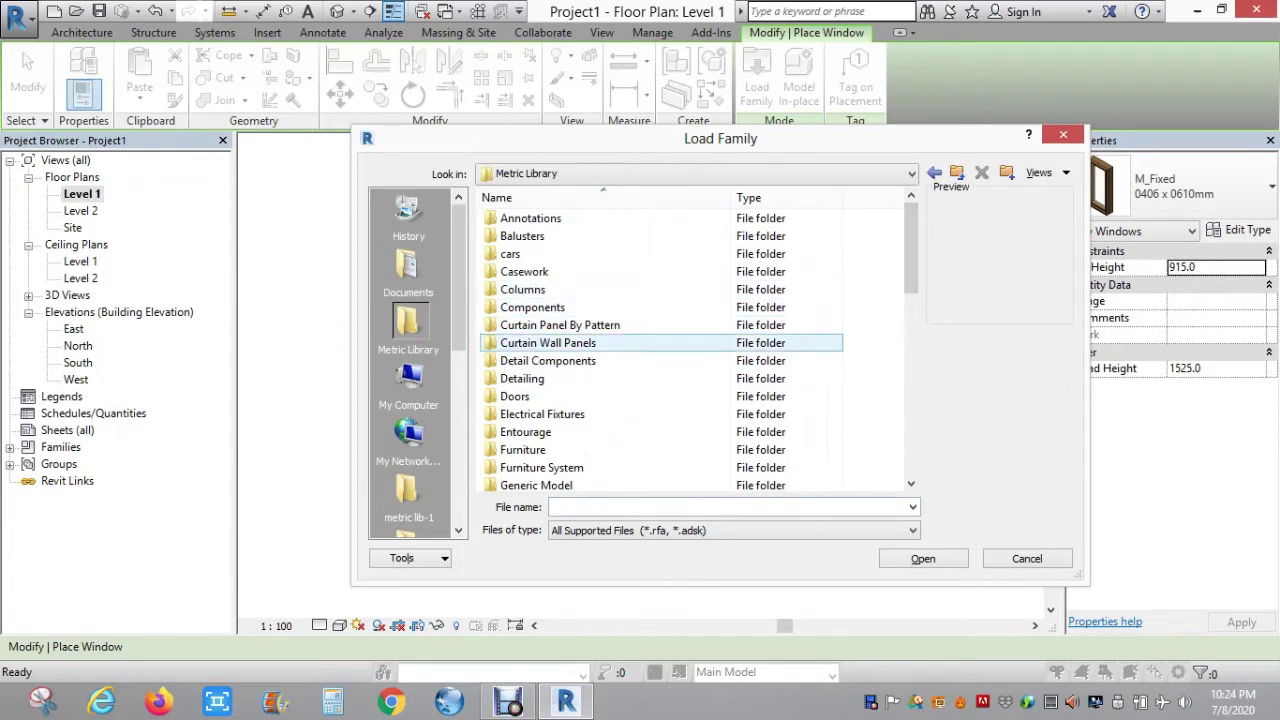
scroll(555, 414, down, 3)
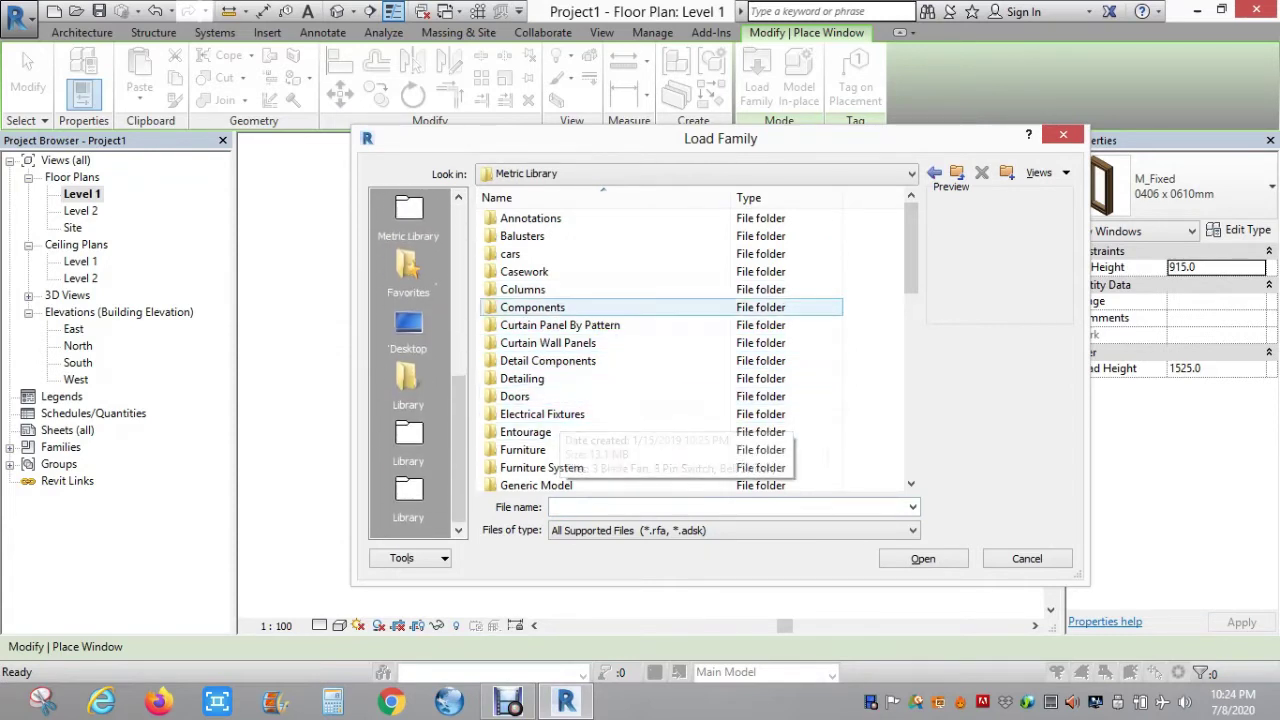
drag(910, 248, 910, 347)
scroll(560, 431, down, 3)
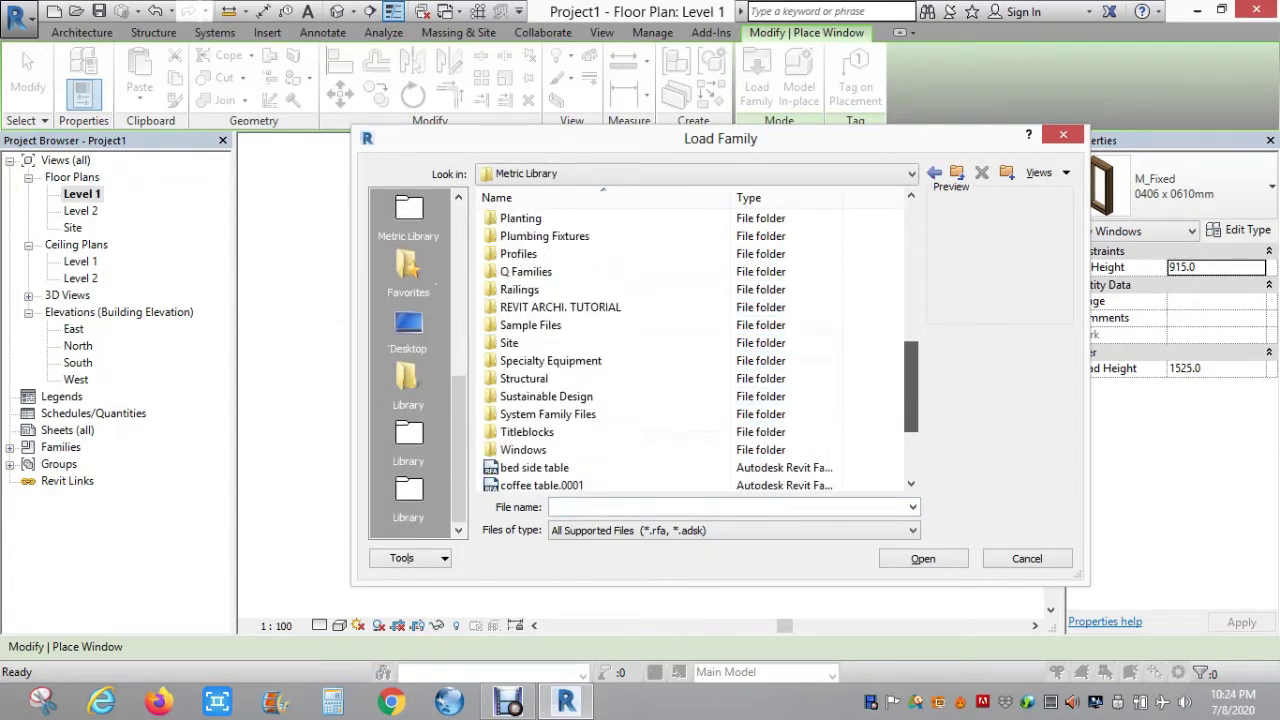
double_click(560, 431)
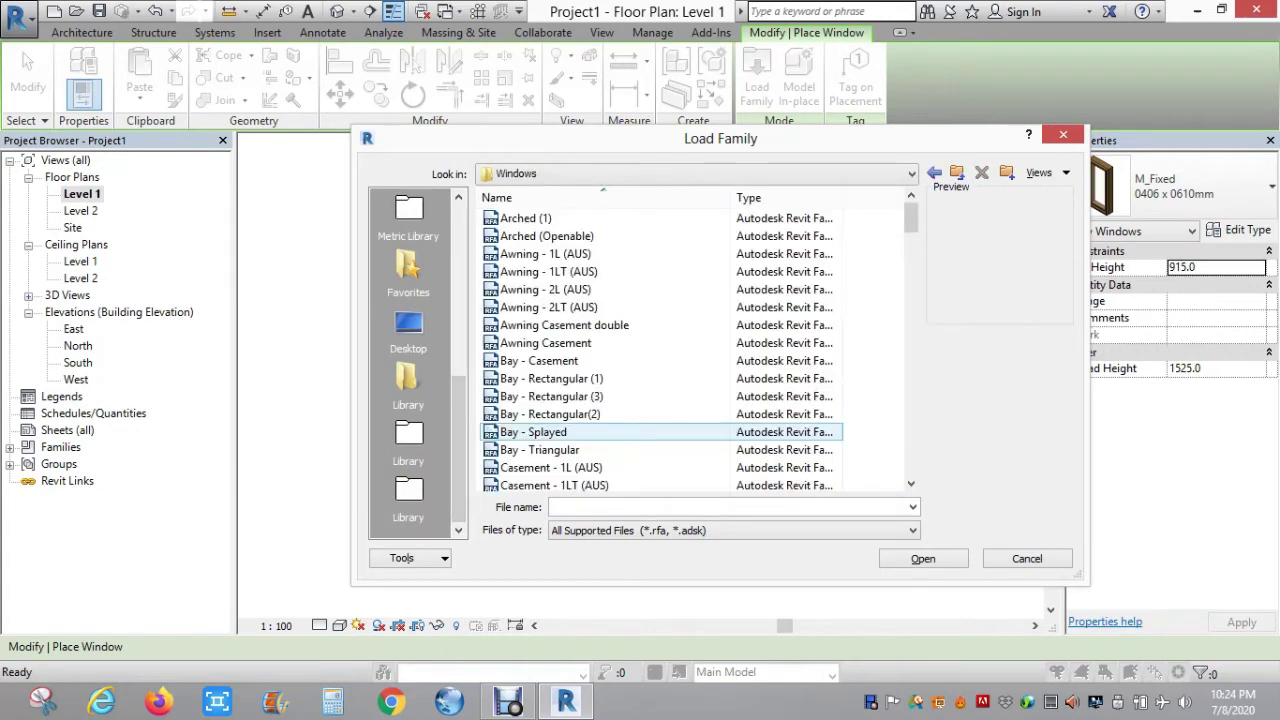
scroll(560, 300, down, 4)
scroll(560, 330, down, 6)
scroll(560, 345, down, 5)
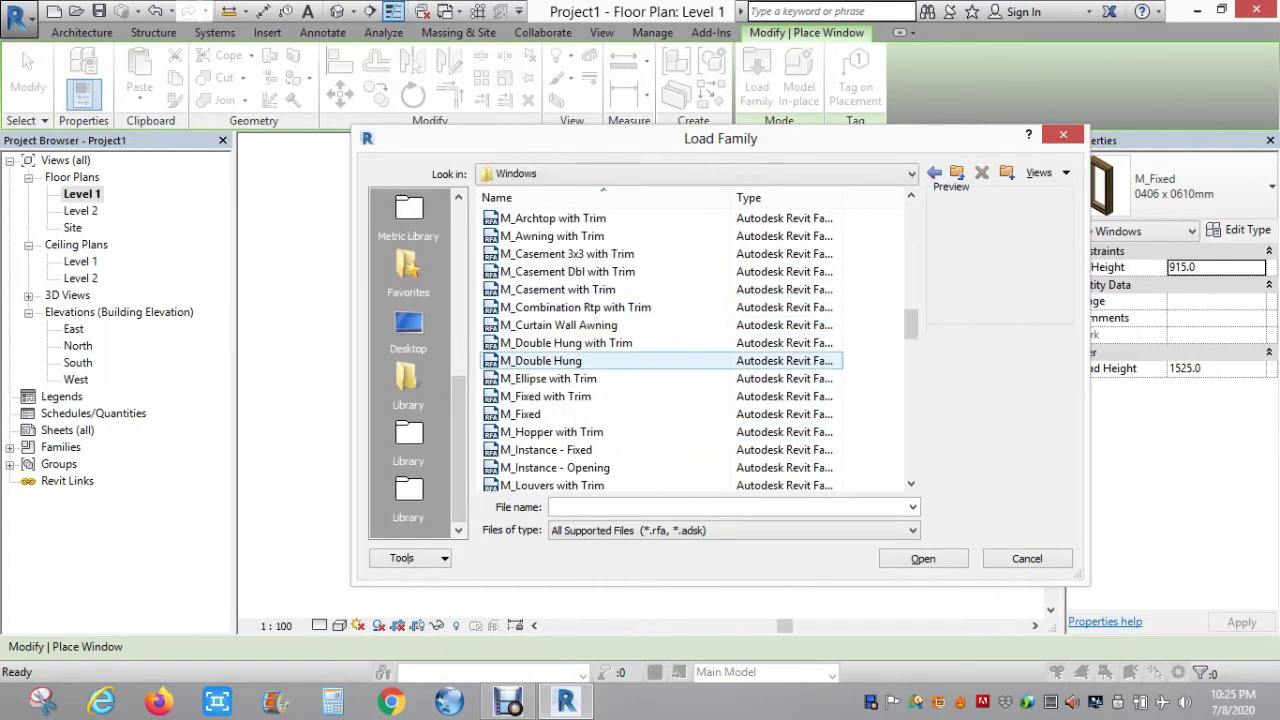
scroll(560, 360, down, 3)
scroll(560, 340, up, 8)
scroll(560, 330, up, 4)
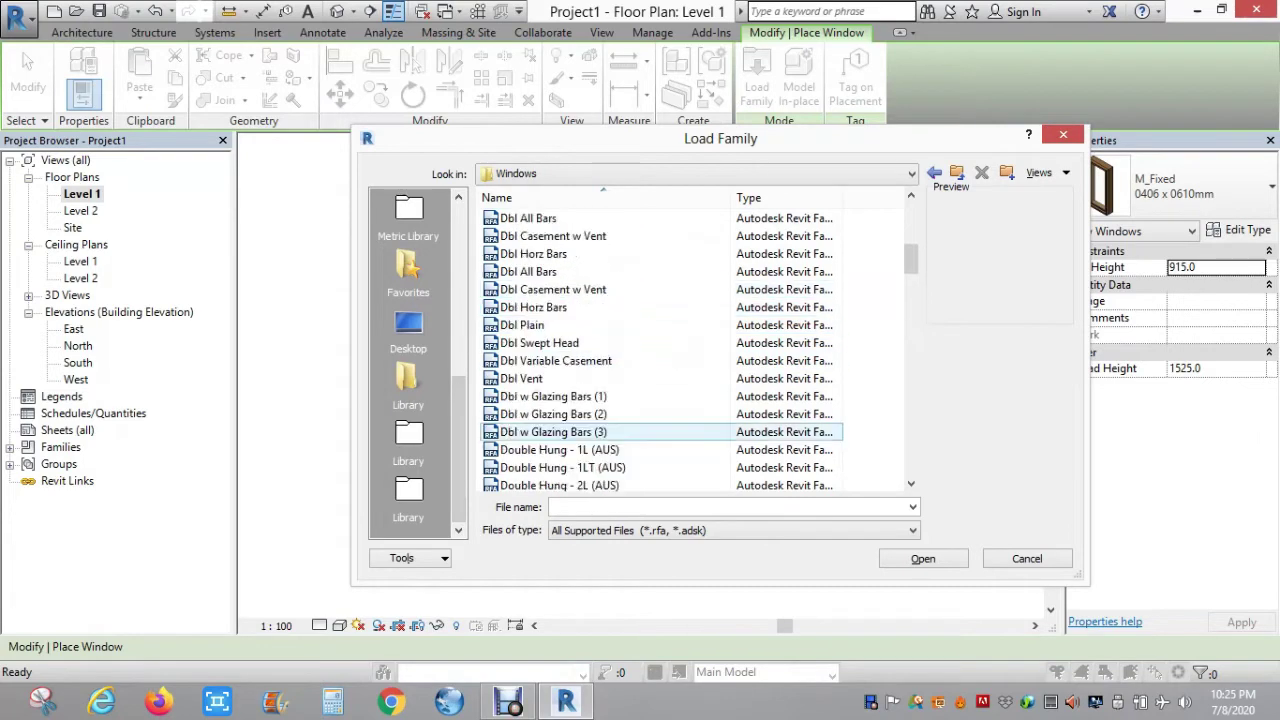
scroll(560, 300, up, 2)
- Load the Dbl Plain window family and accept its sizes
click(545, 218)
key(Down)
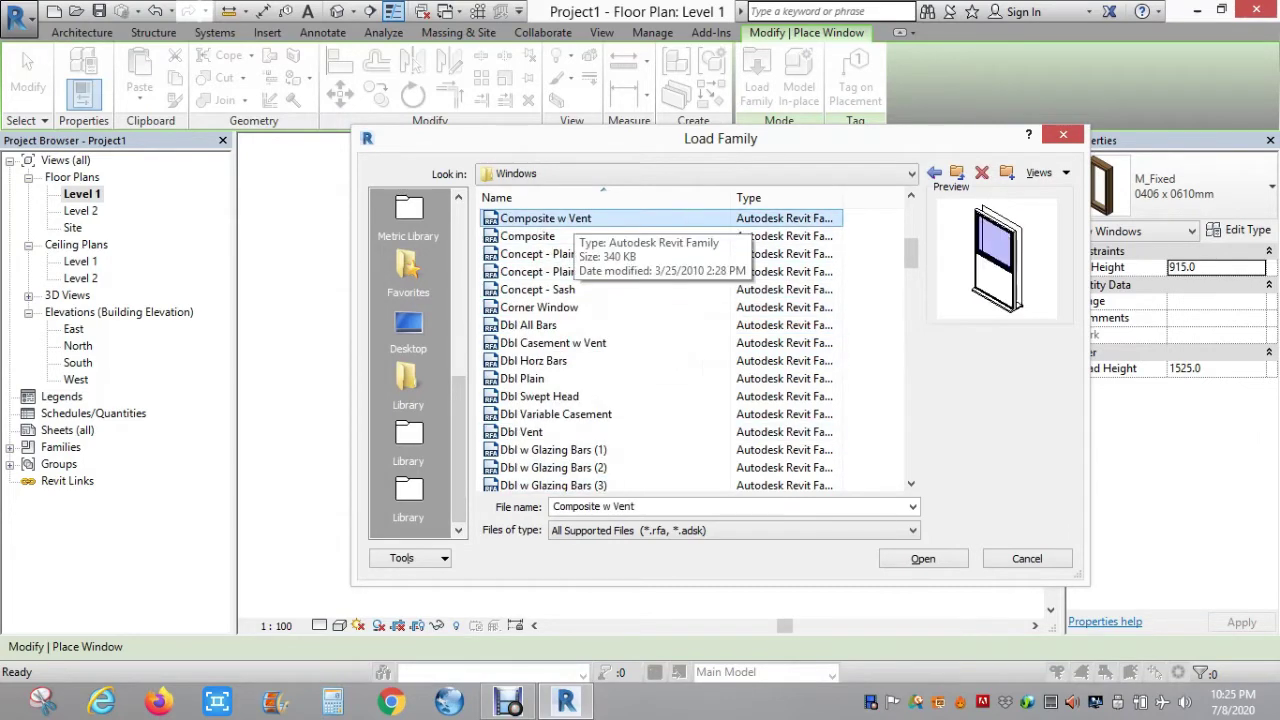
key(Down)
key(Down)
key(Down)
key(Down)
key(Down)
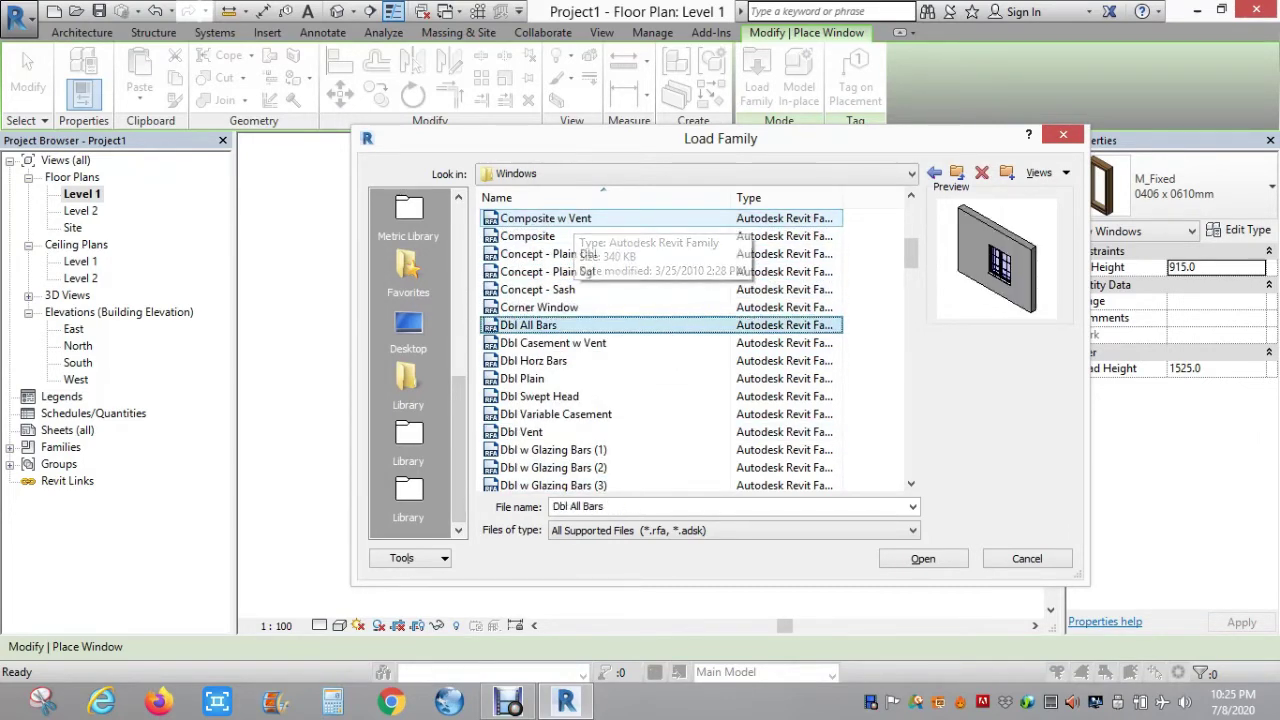
key(Down)
key(Down)
key(Down)
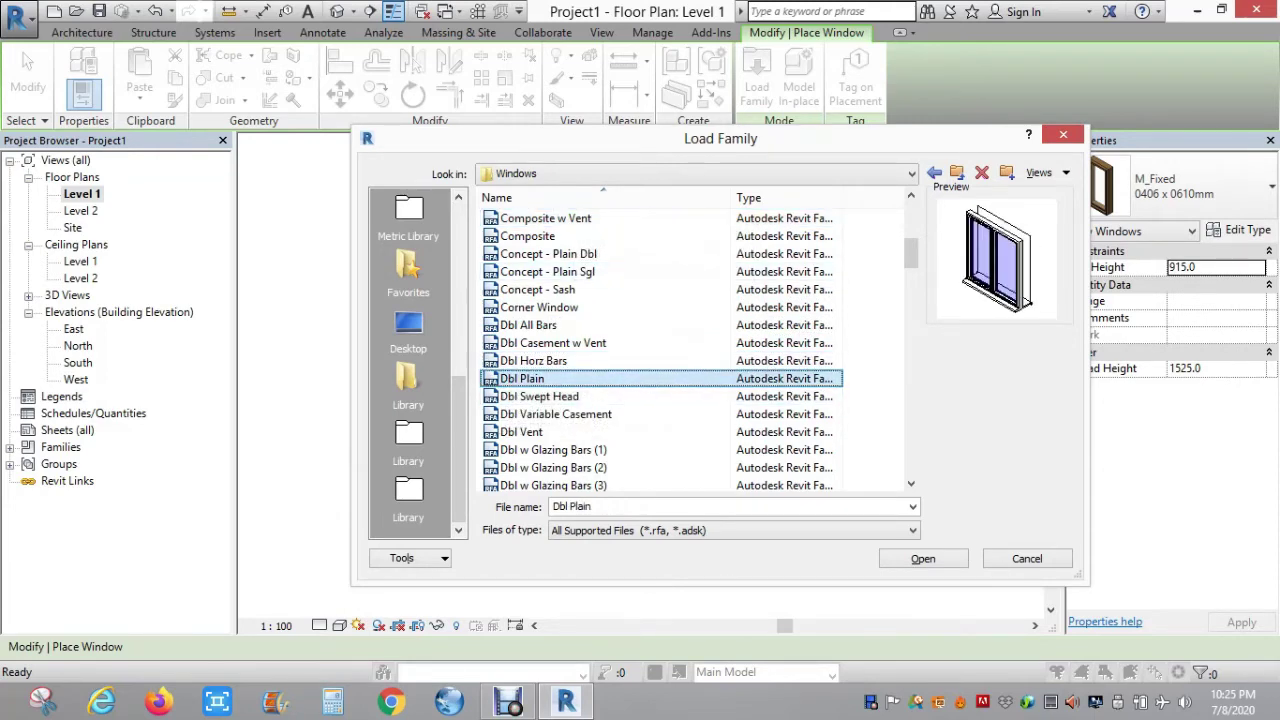
key(Return)
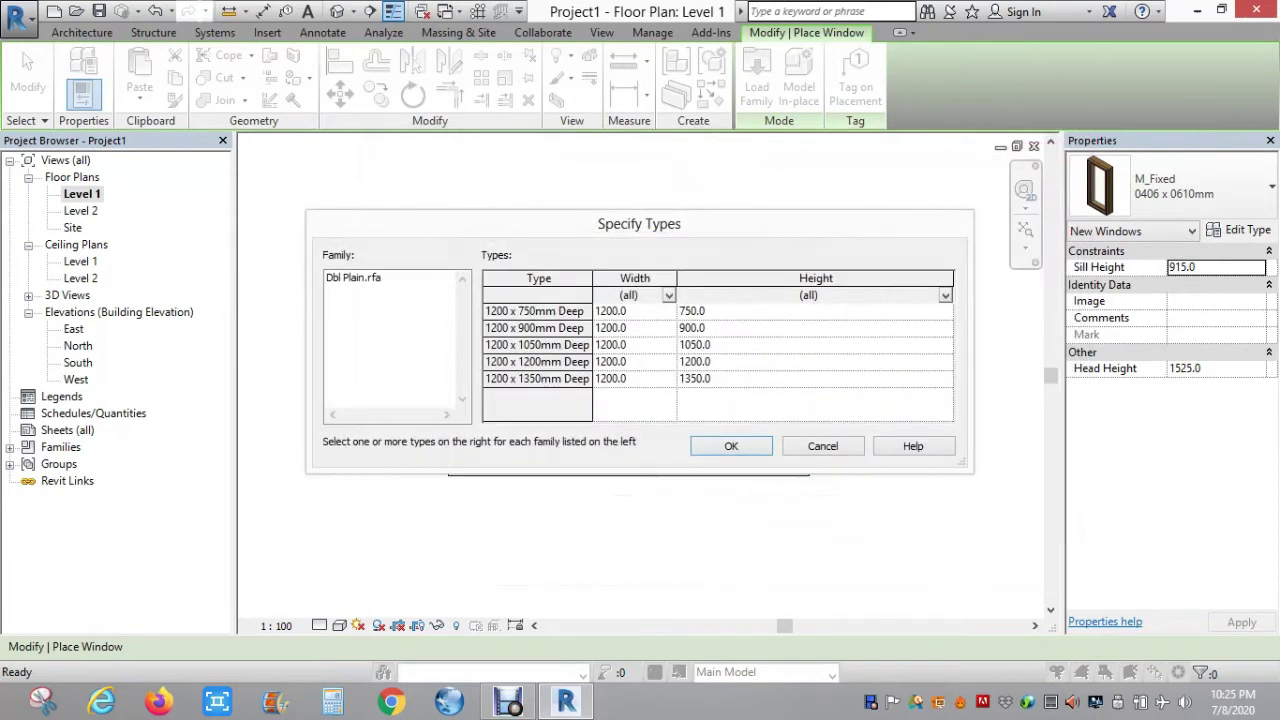
key(Return)
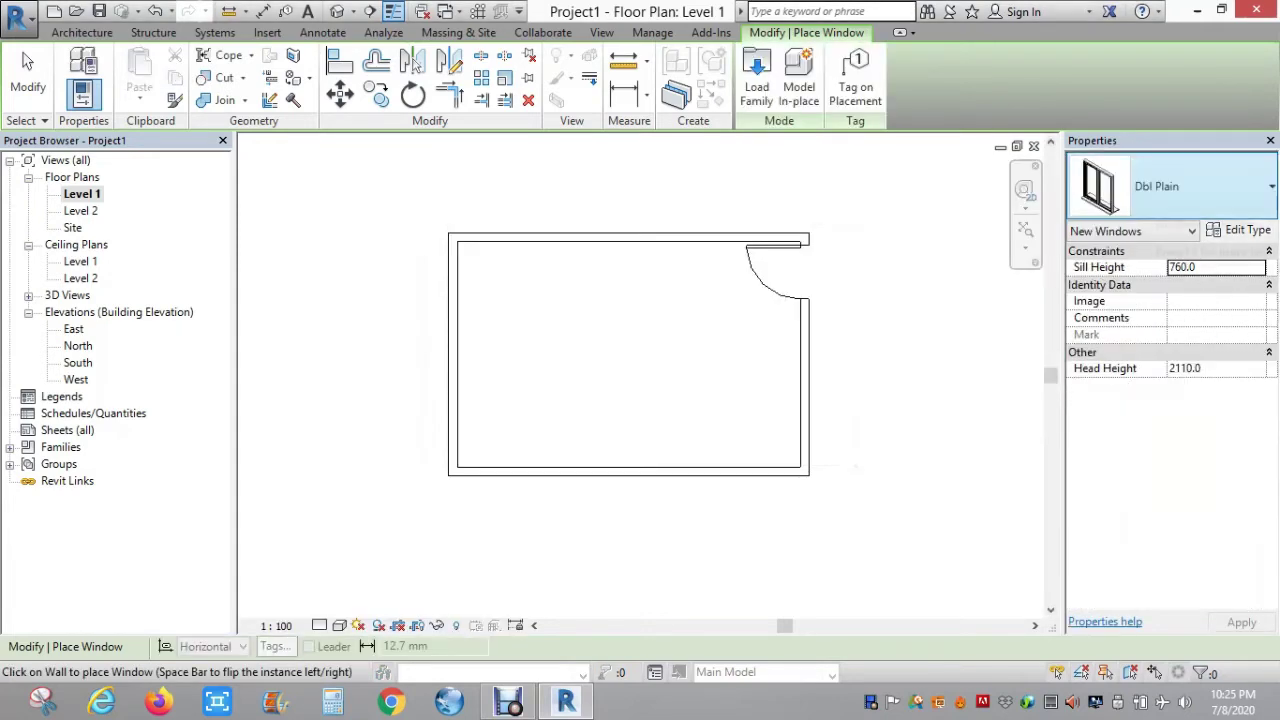
- Place a Dbl Plain window in the right wall beside the door and view the room in 3D
click(1180, 190)
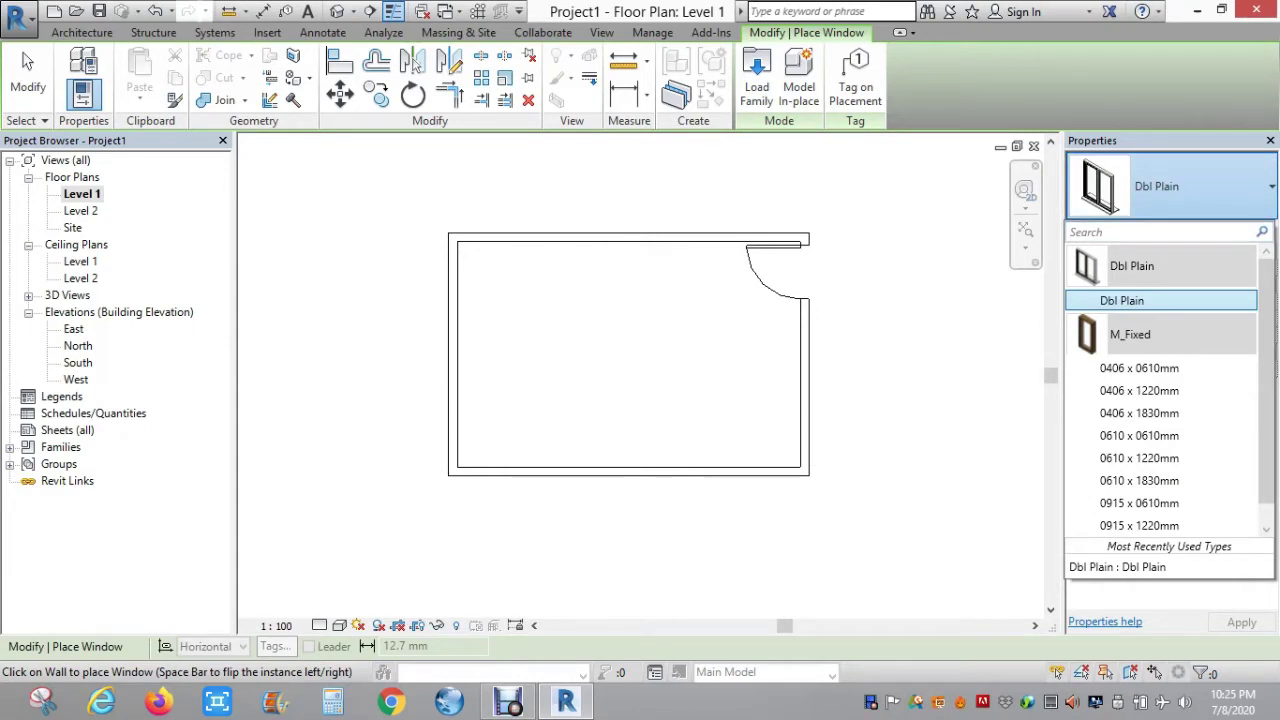
click(1122, 300)
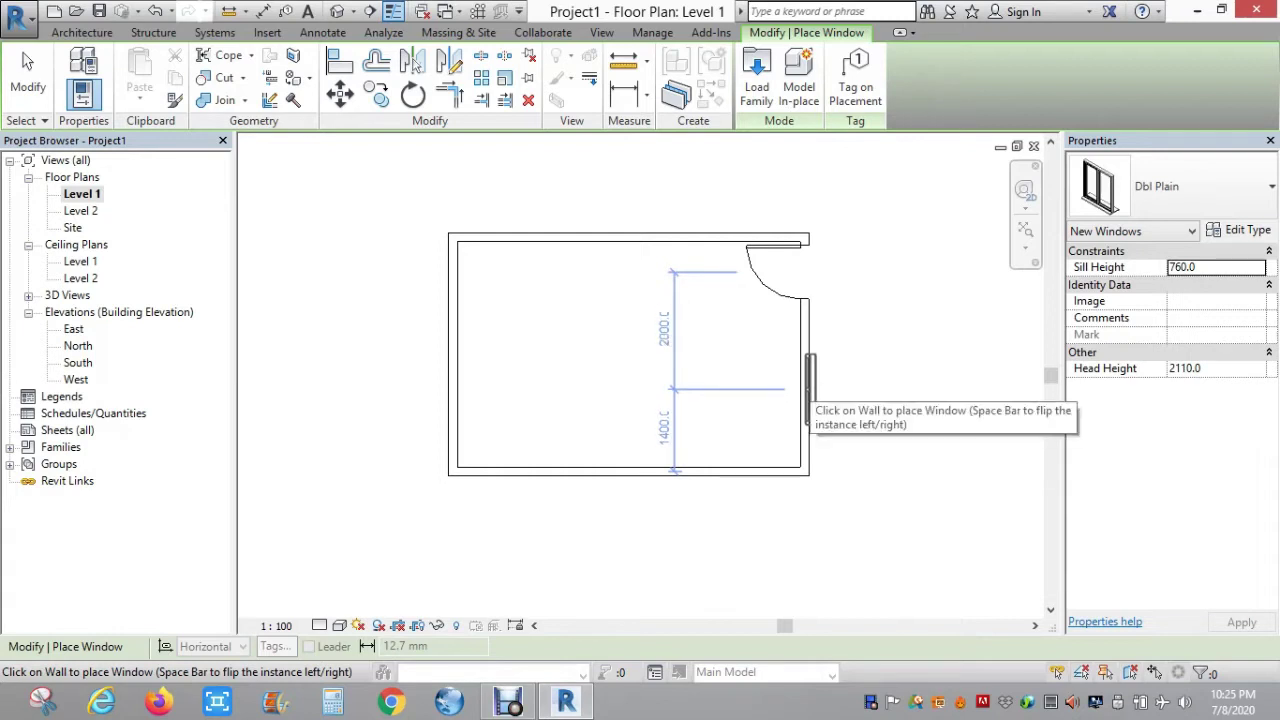
click(808, 392)
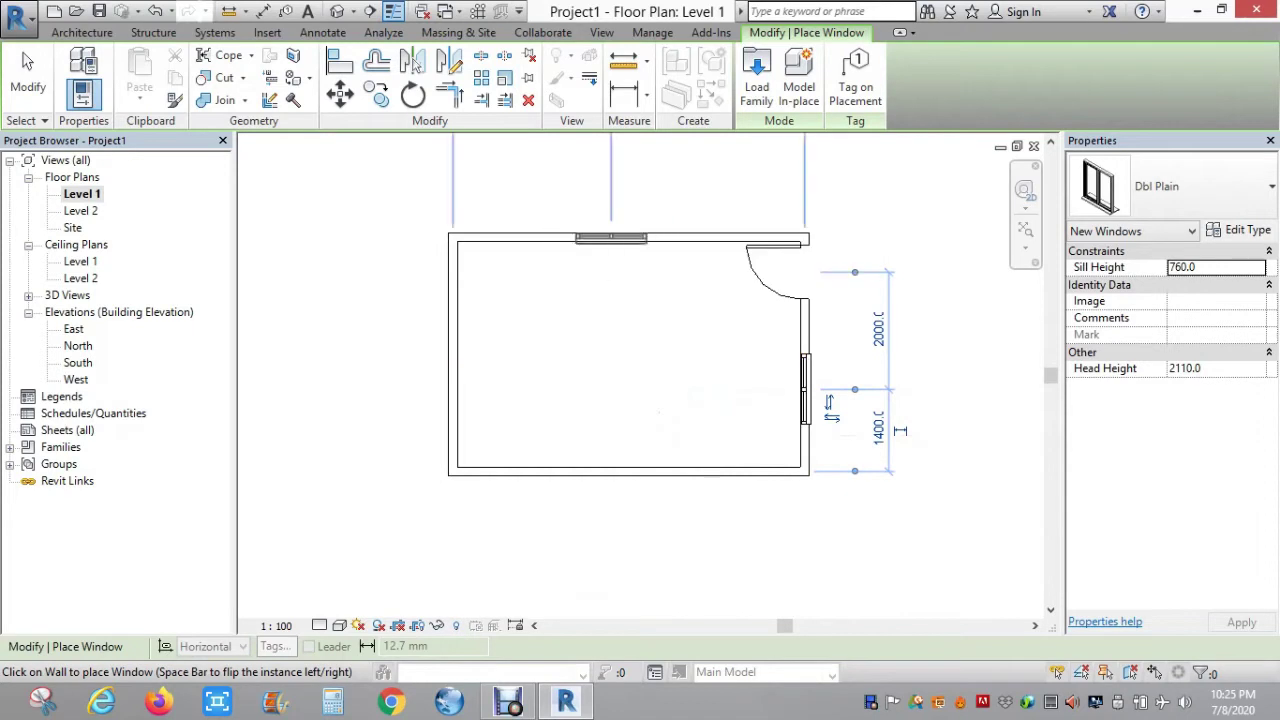
click(337, 11)
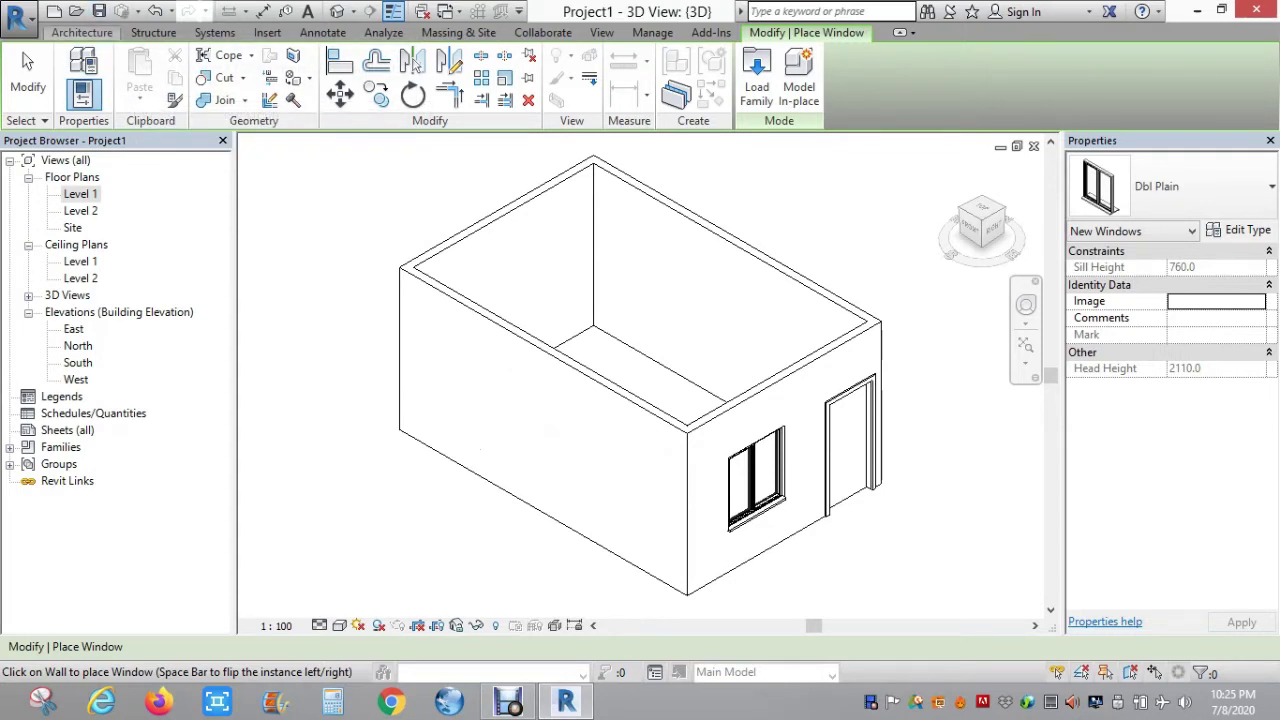
- Back on Level 1, place two Dbl Plain windows along the bottom wall
double_click(80, 193)
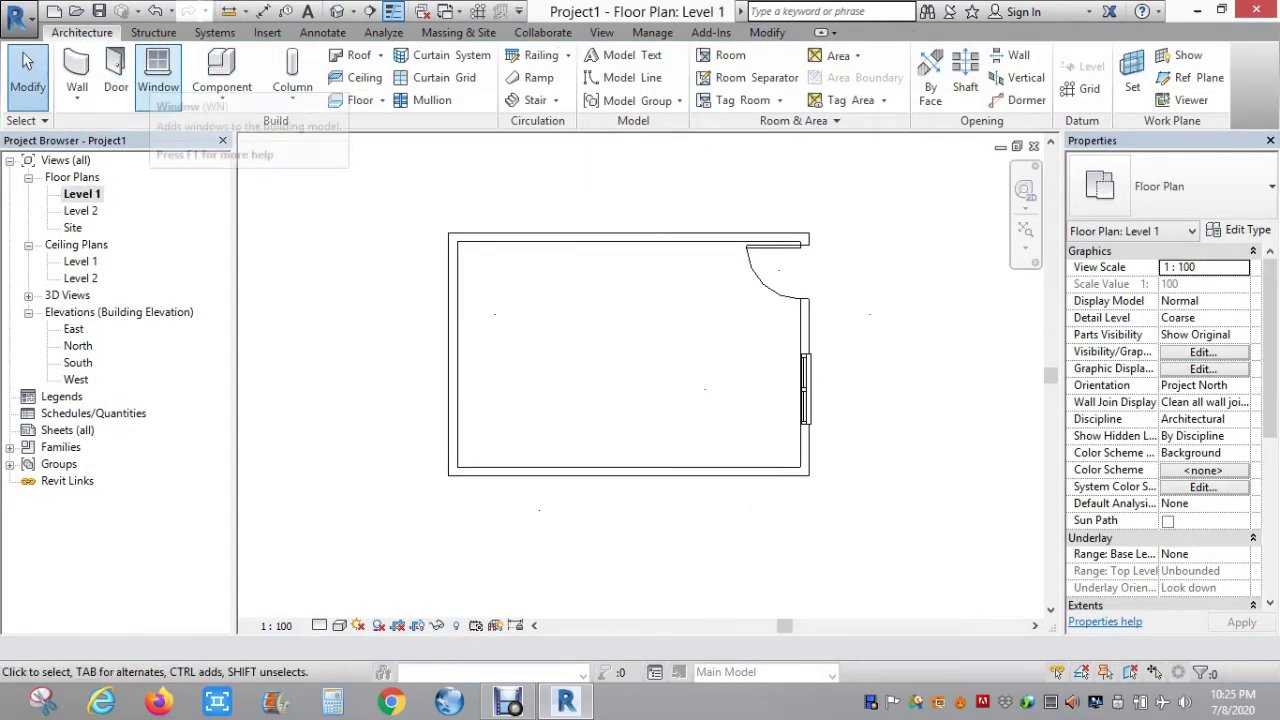
click(158, 70)
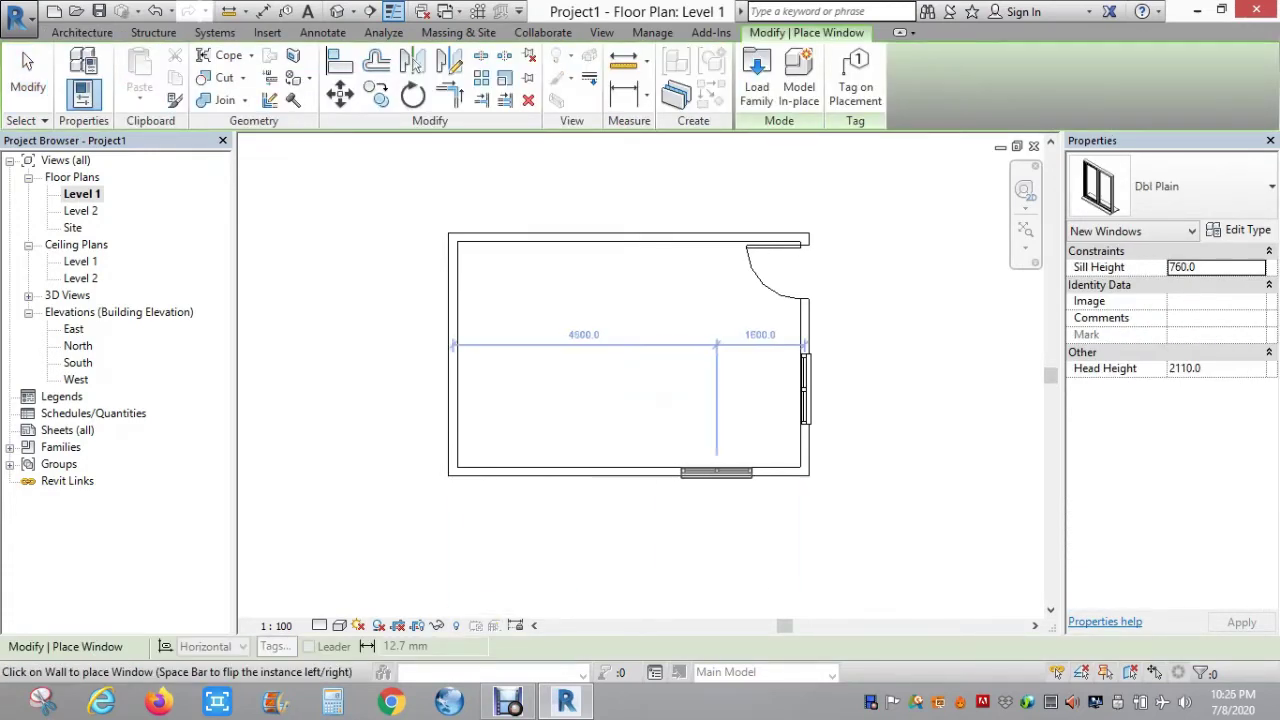
click(716, 471)
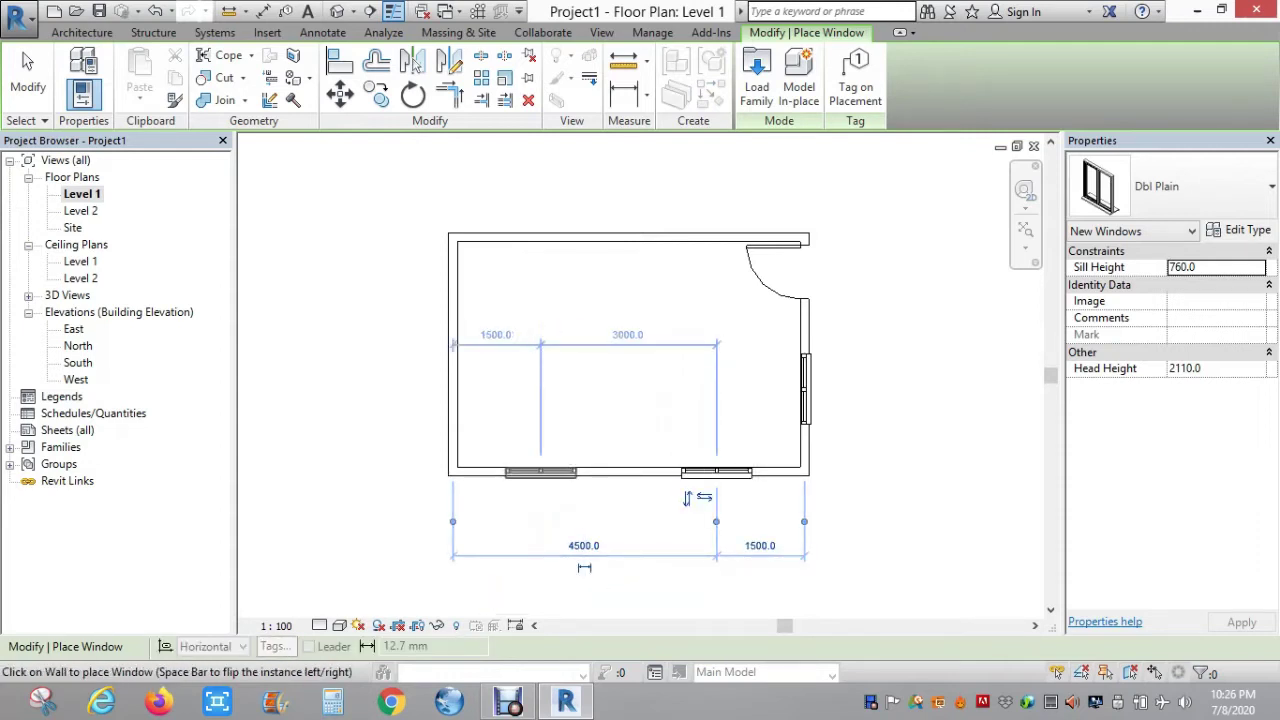
click(540, 471)
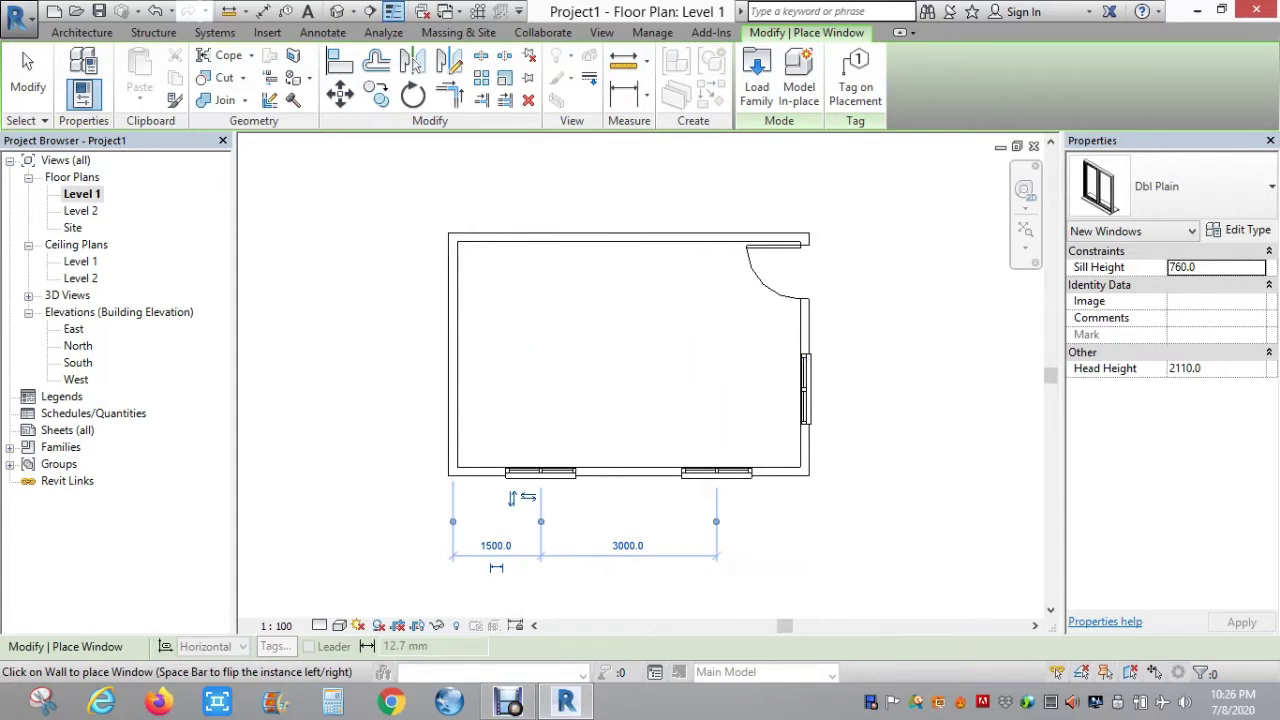
- Place an M_Fixed 0610 x 0610mm window near the top of the left wall
click(1170, 186)
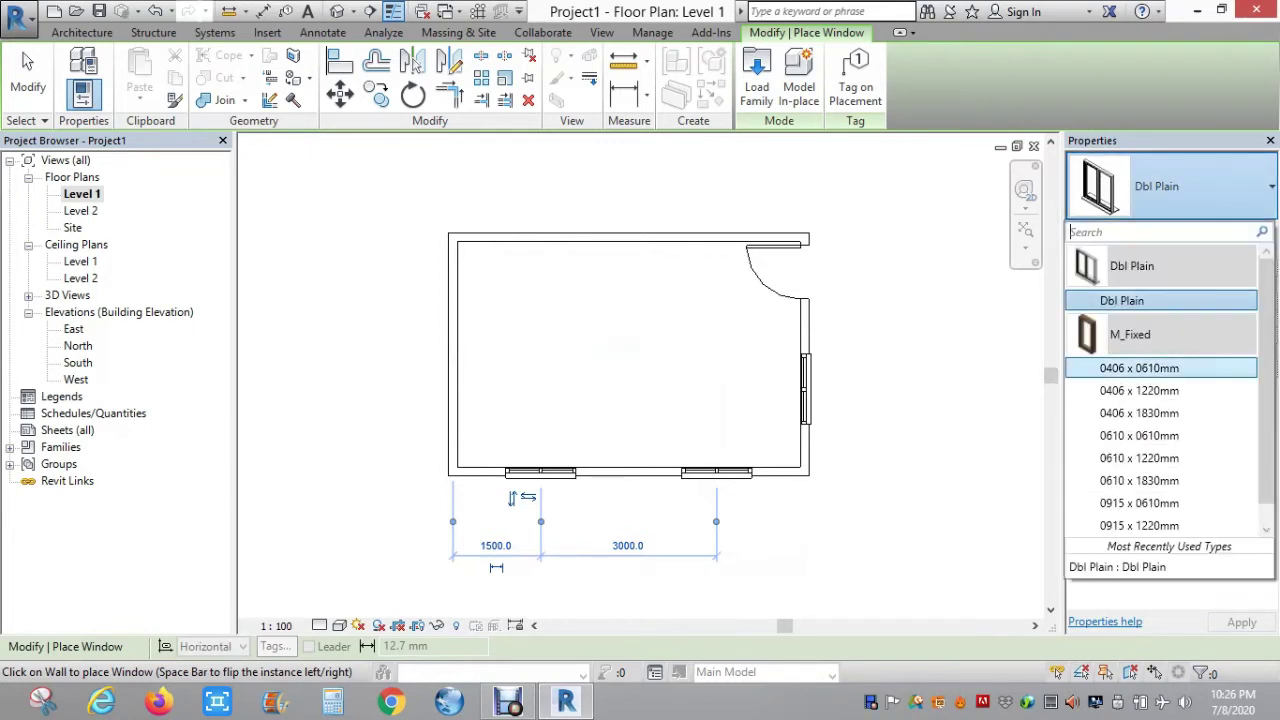
click(1139, 435)
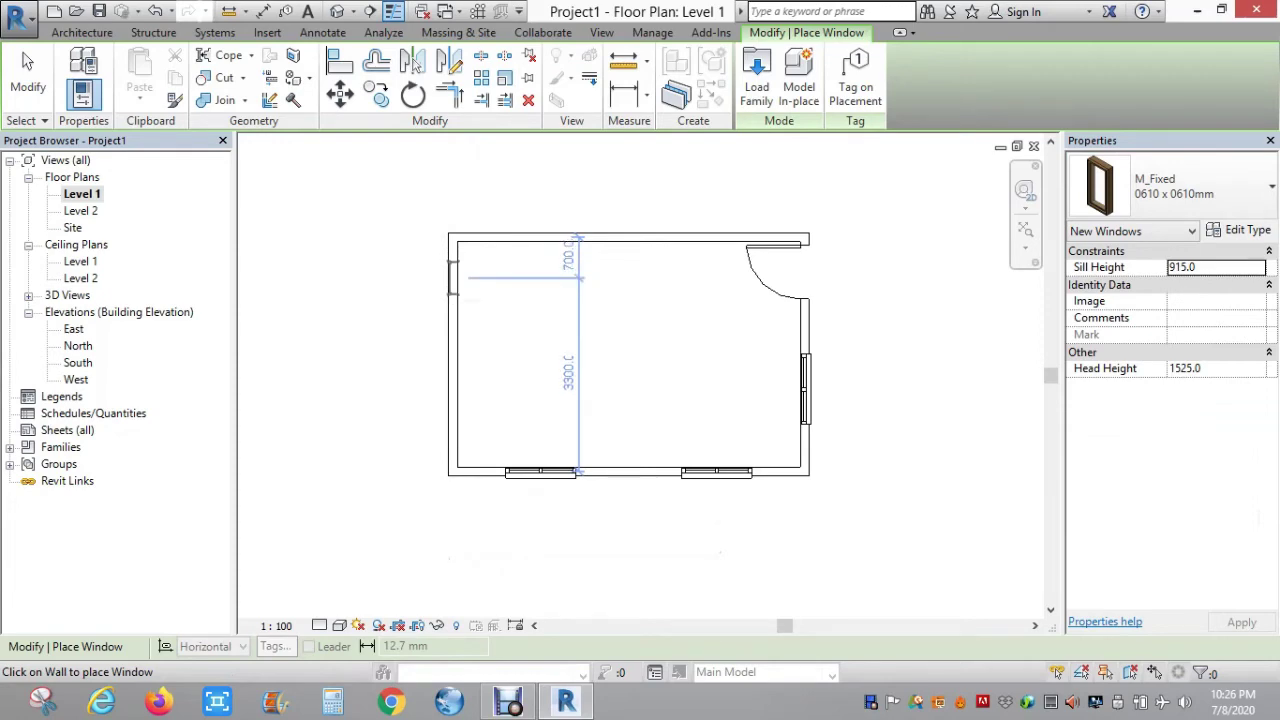
click(452, 277)
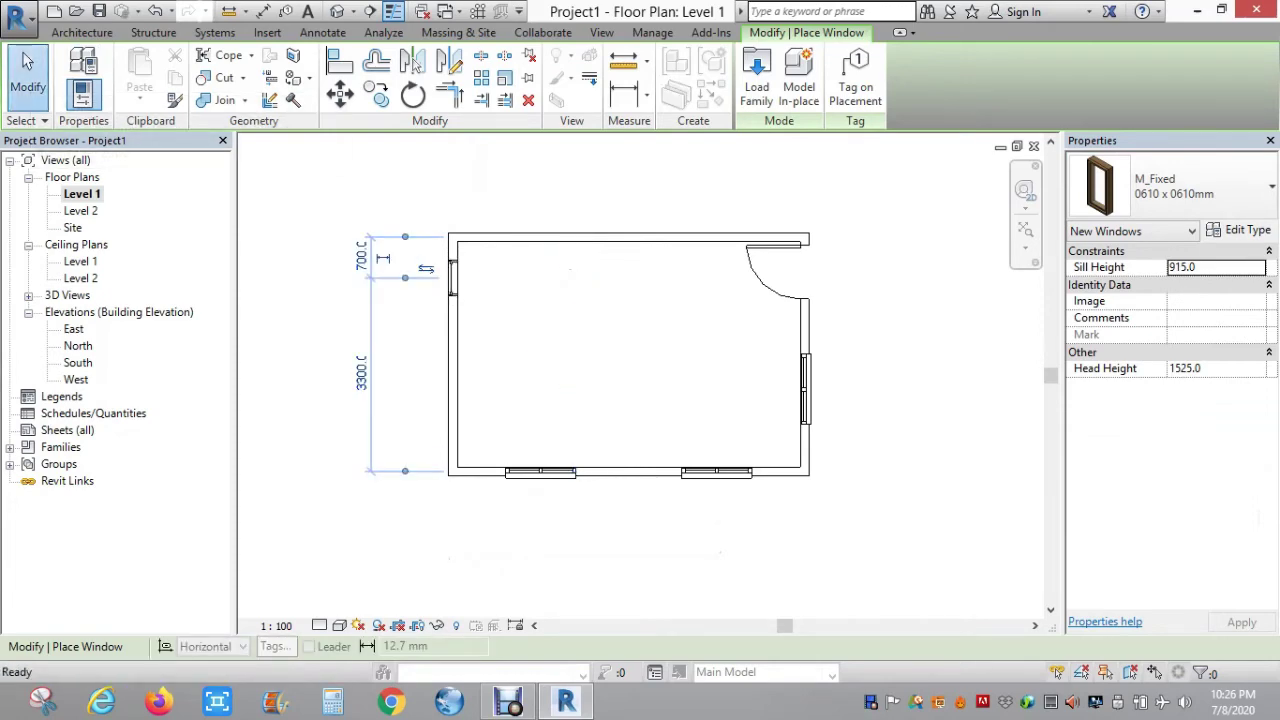
click(28, 75)
click(77, 97)
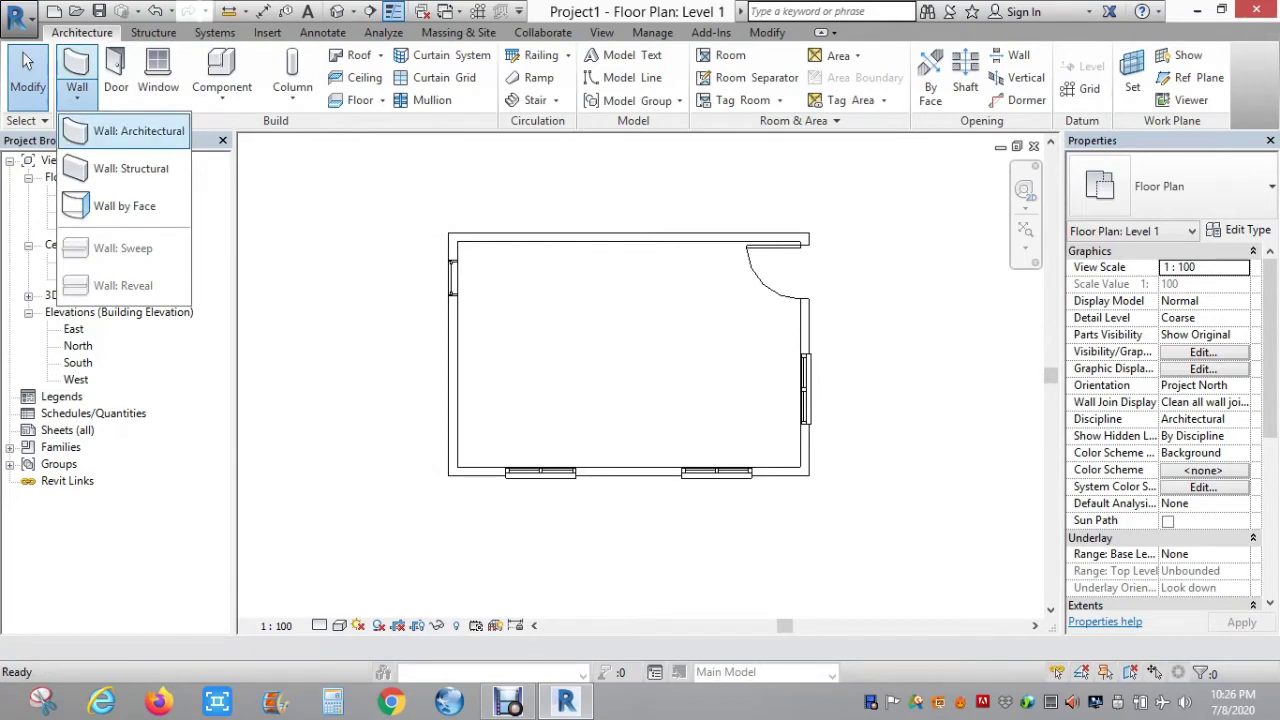
- Duplicate the Generic - 150mm wall type as Generic - 100mm 3
click(138, 131)
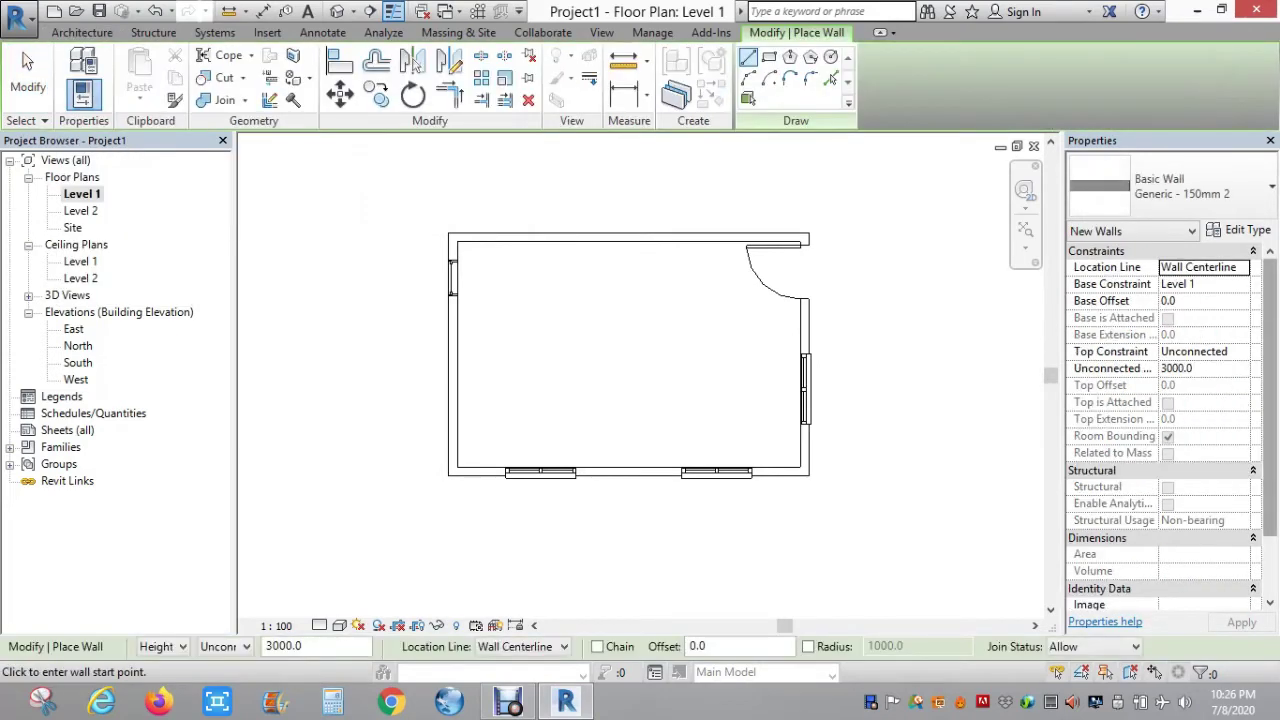
click(1170, 186)
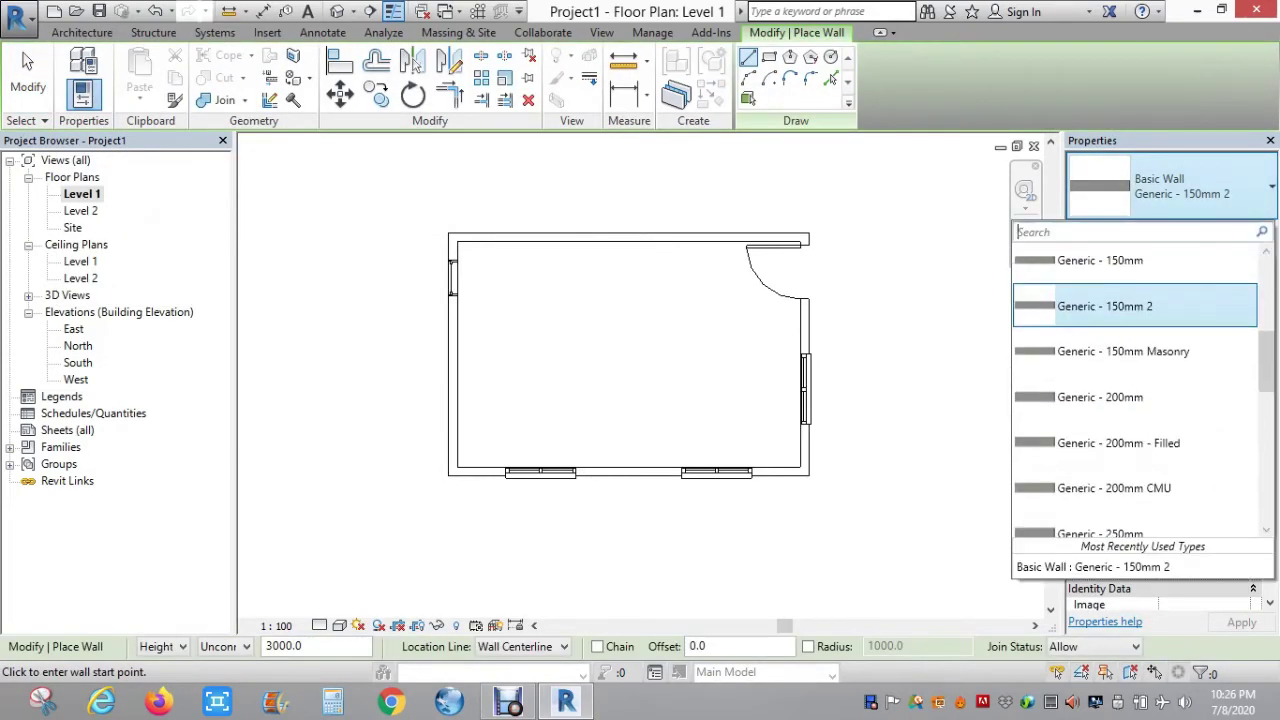
click(1100, 260)
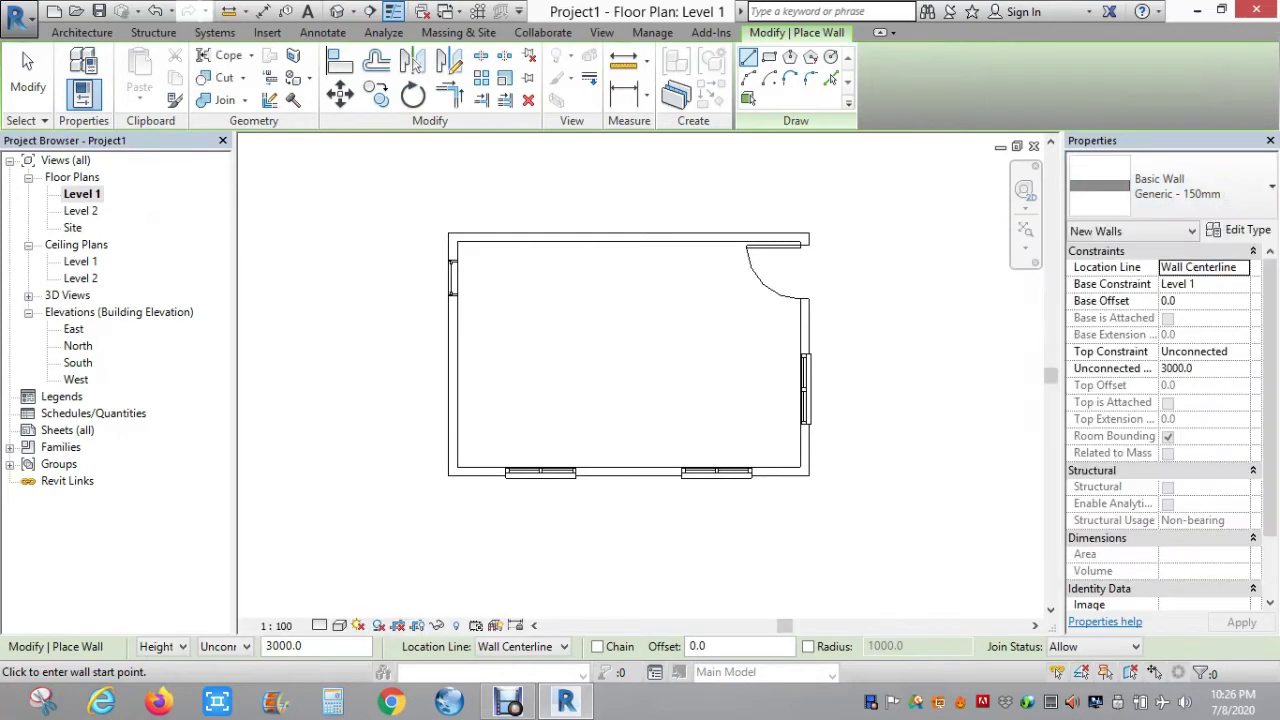
click(1240, 231)
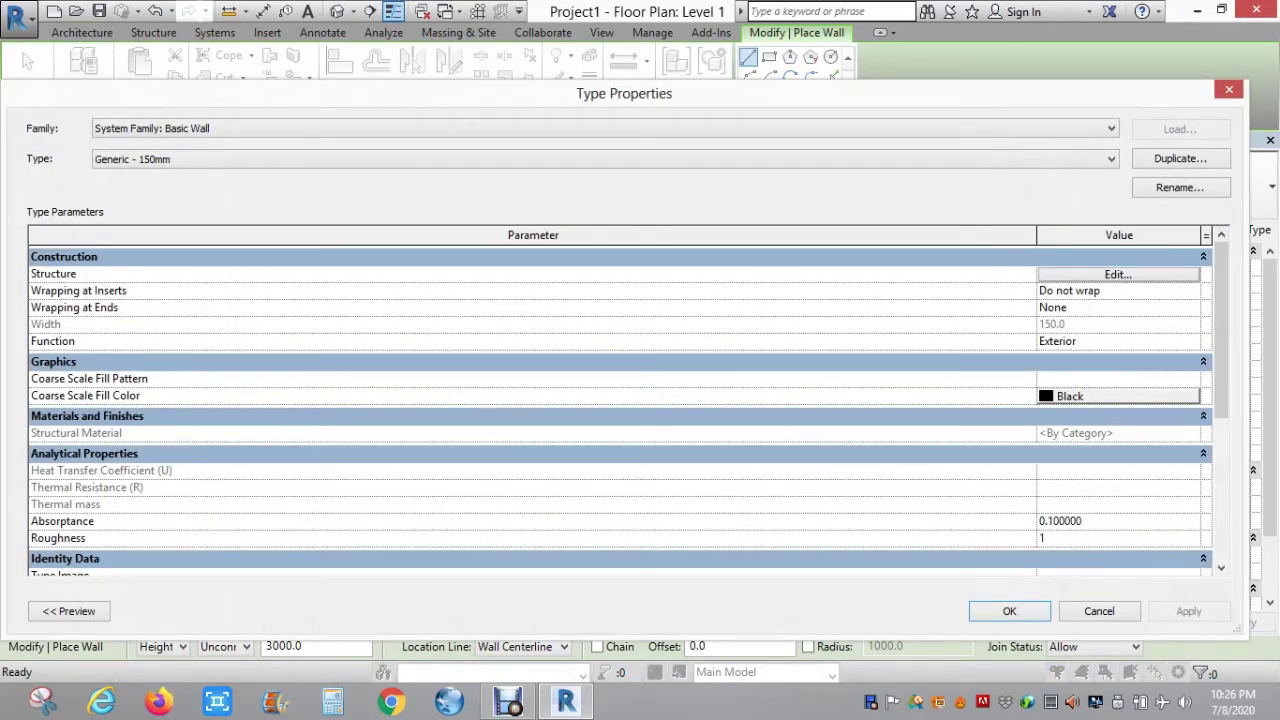
click(1180, 158)
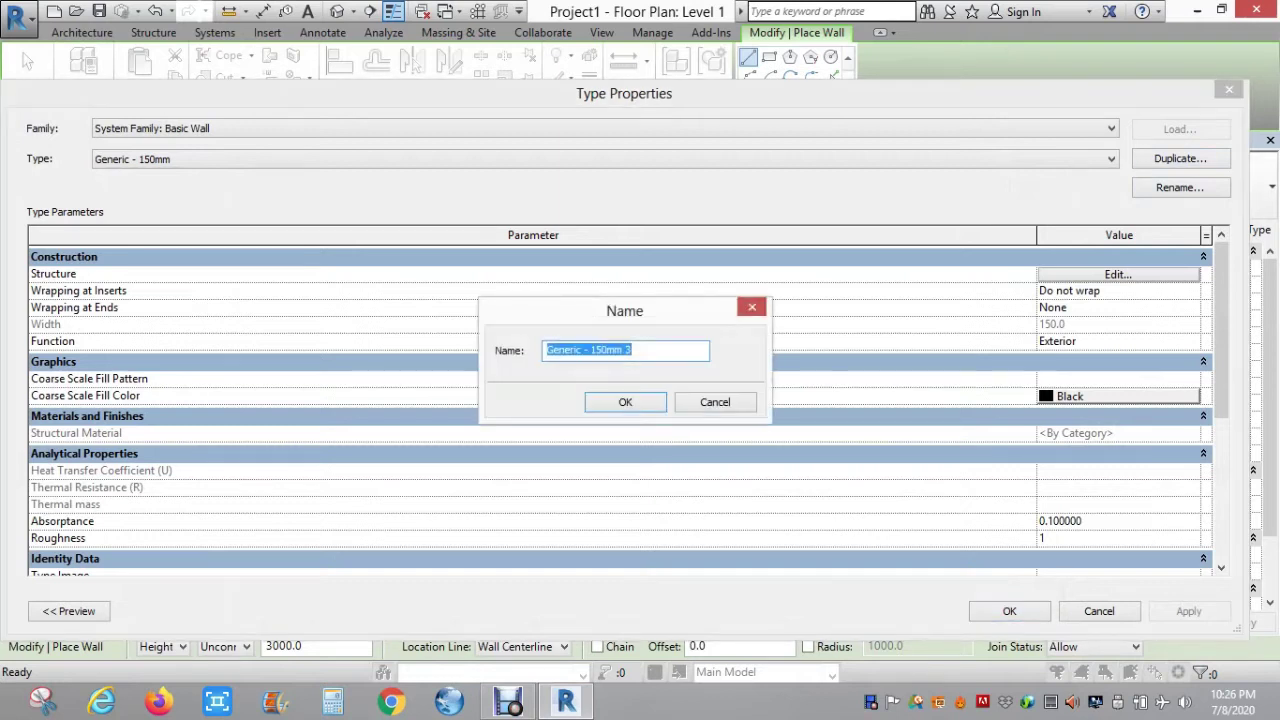
click(602, 349)
key(BackSpace)
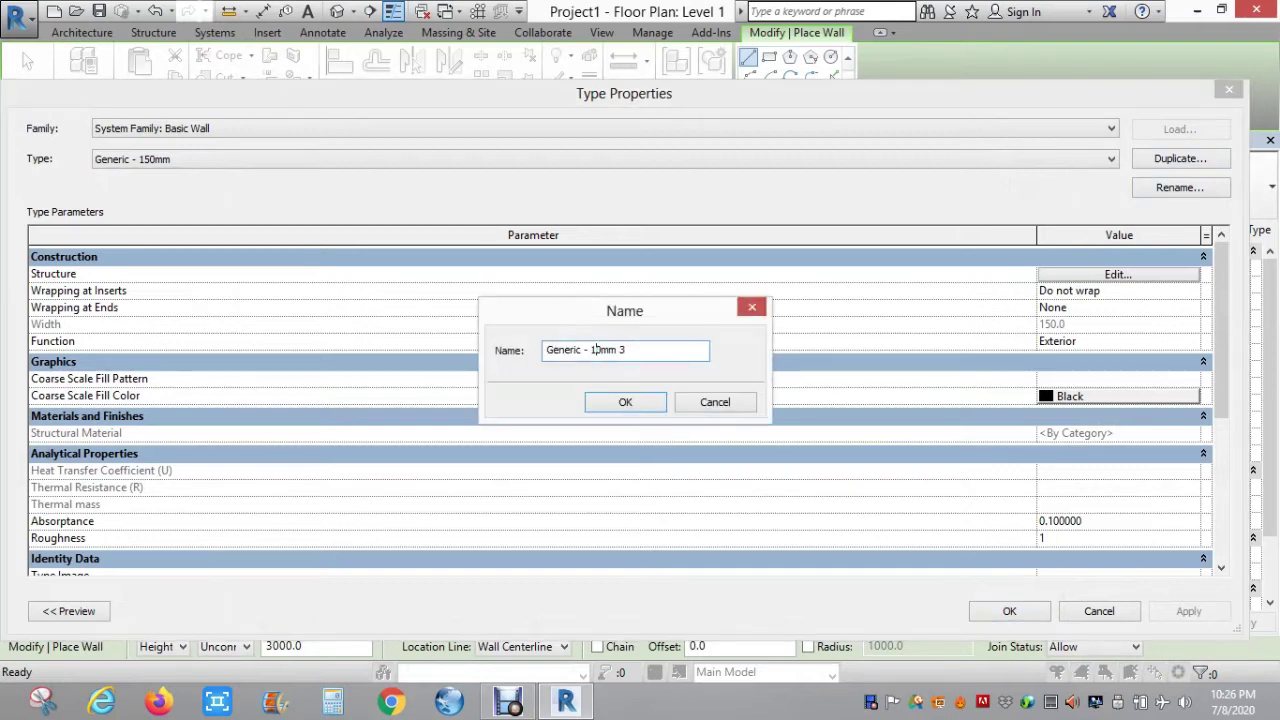
text(00)
click(625, 402)
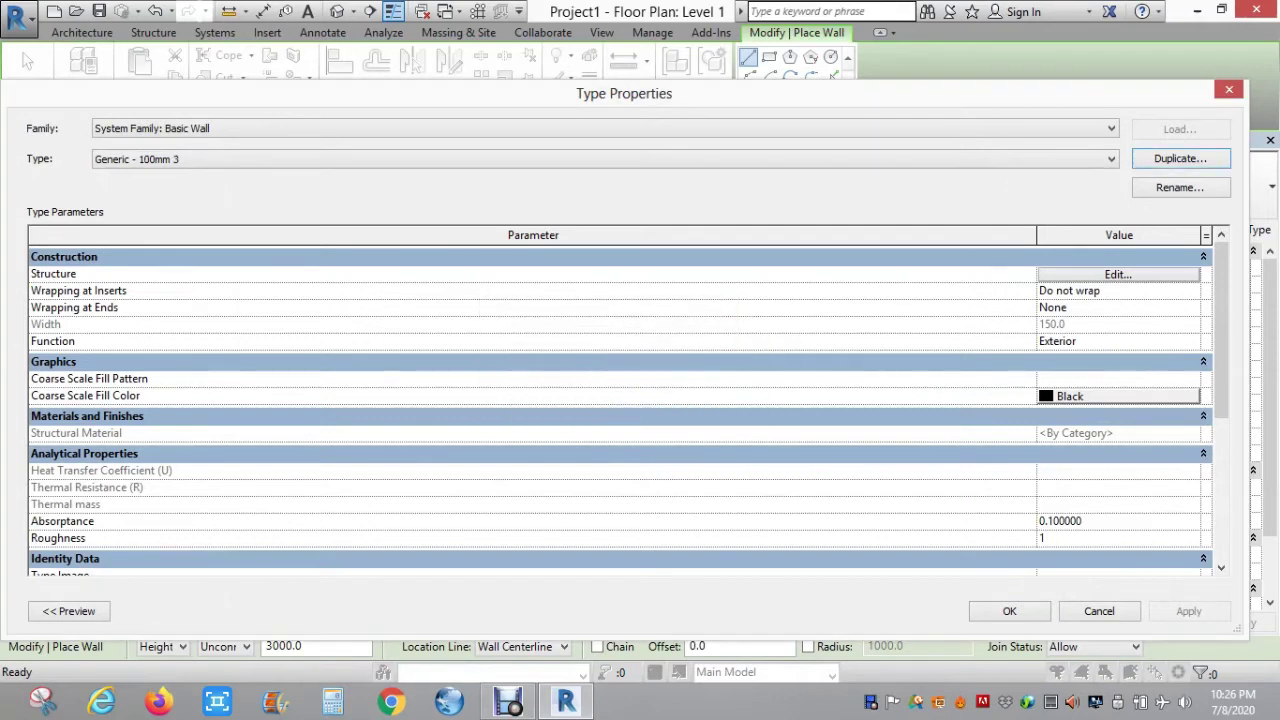
- Set the Generic - 100mm 3 structure layer thickness to 100
click(1118, 274)
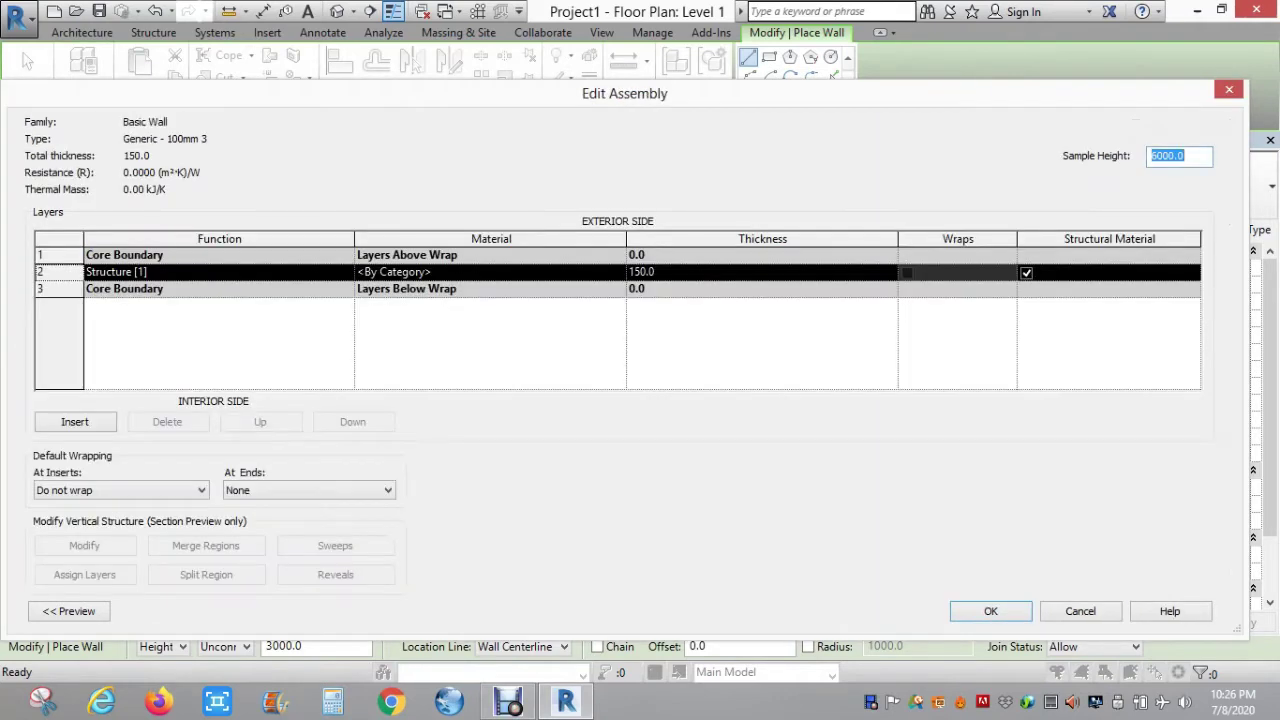
key(BackSpace)
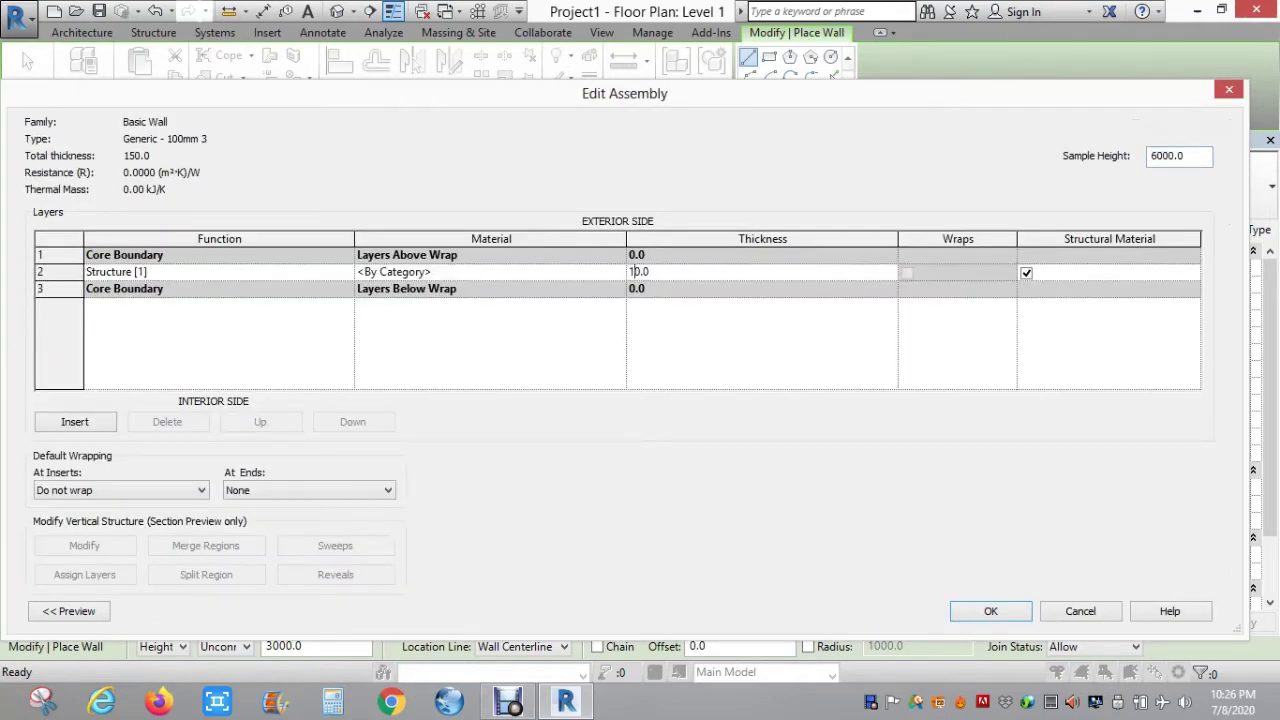
text(0)
key(Return)
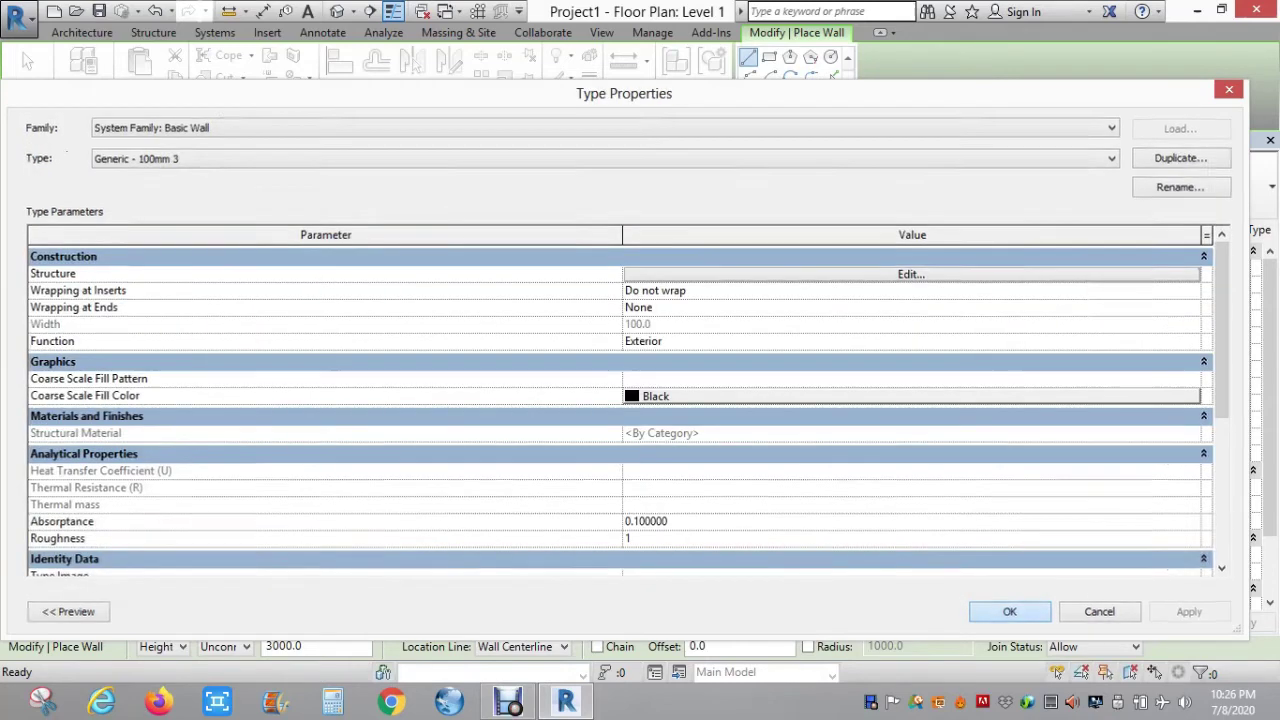
key(Return)
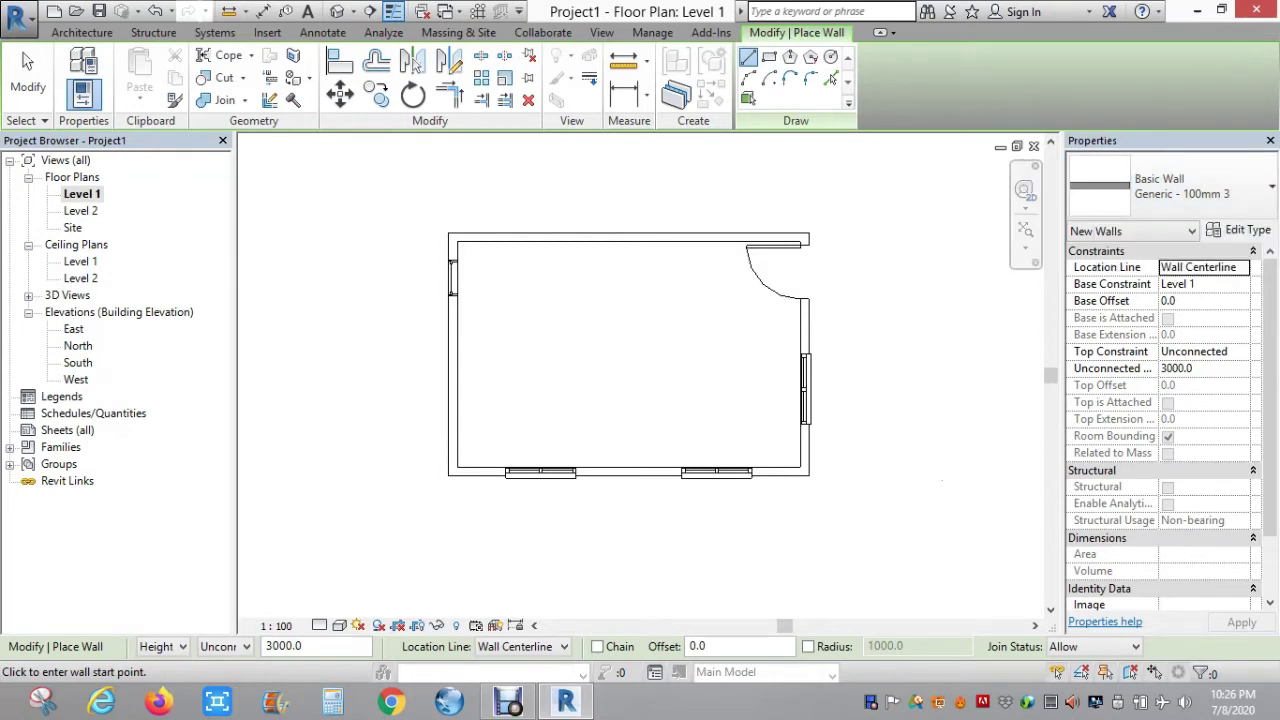
- Draw partition walls enclosing a 1500-wide room in the top-left corner
click(82, 32)
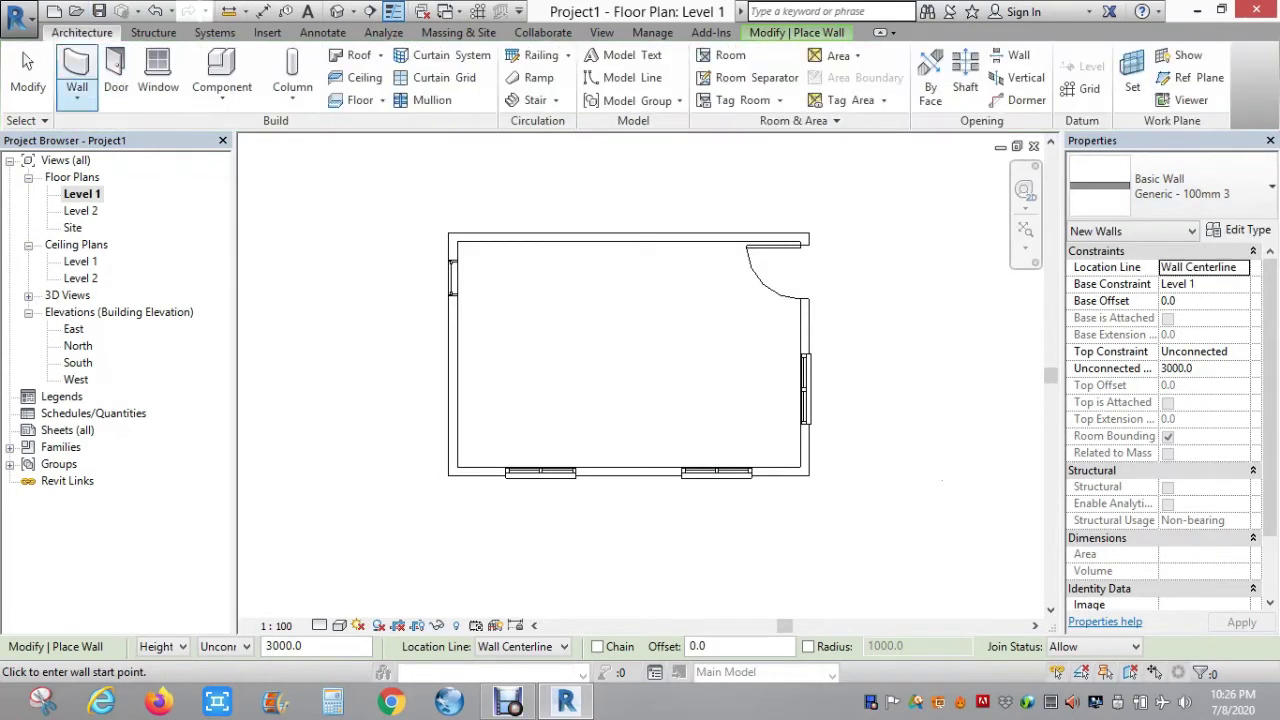
click(77, 100)
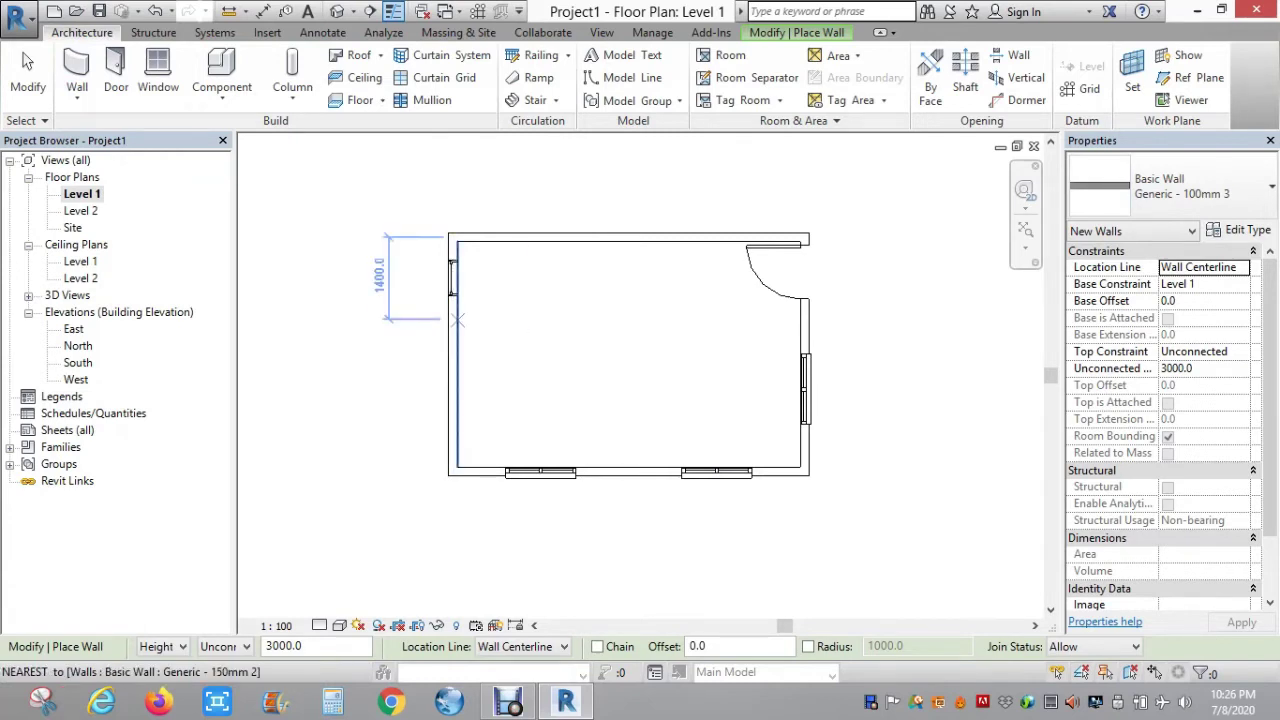
click(452, 325)
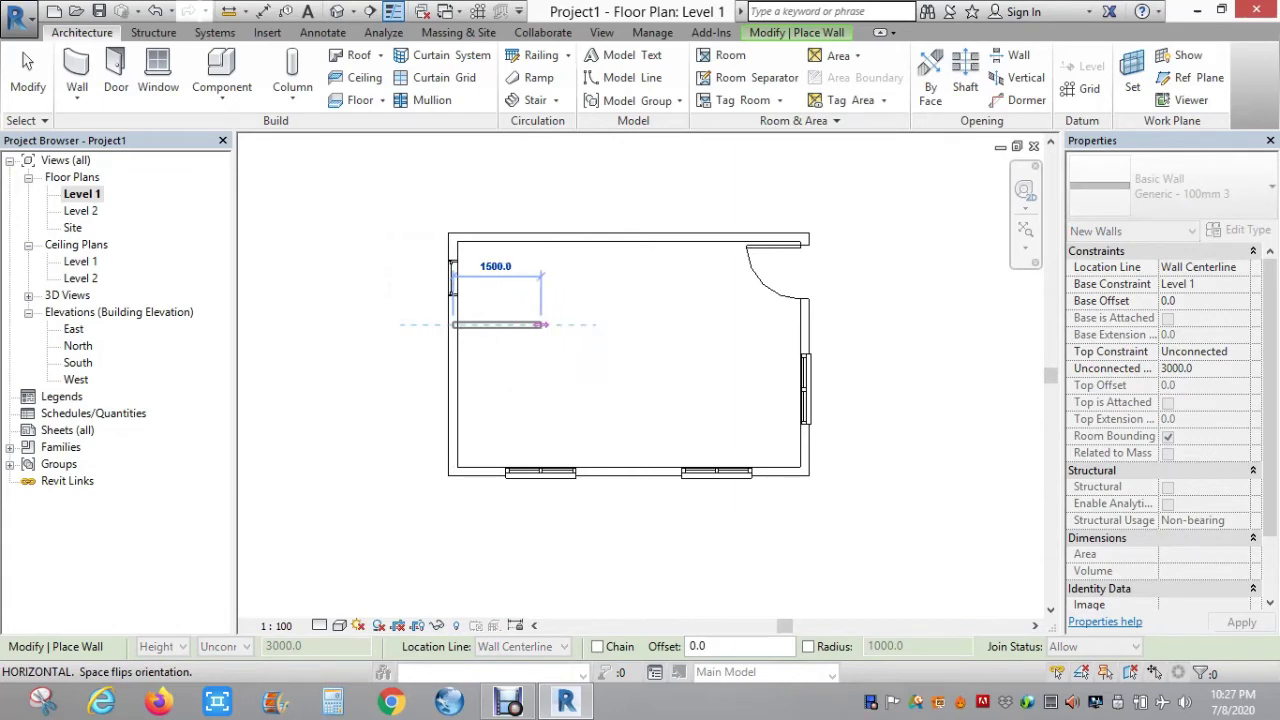
click(541, 325)
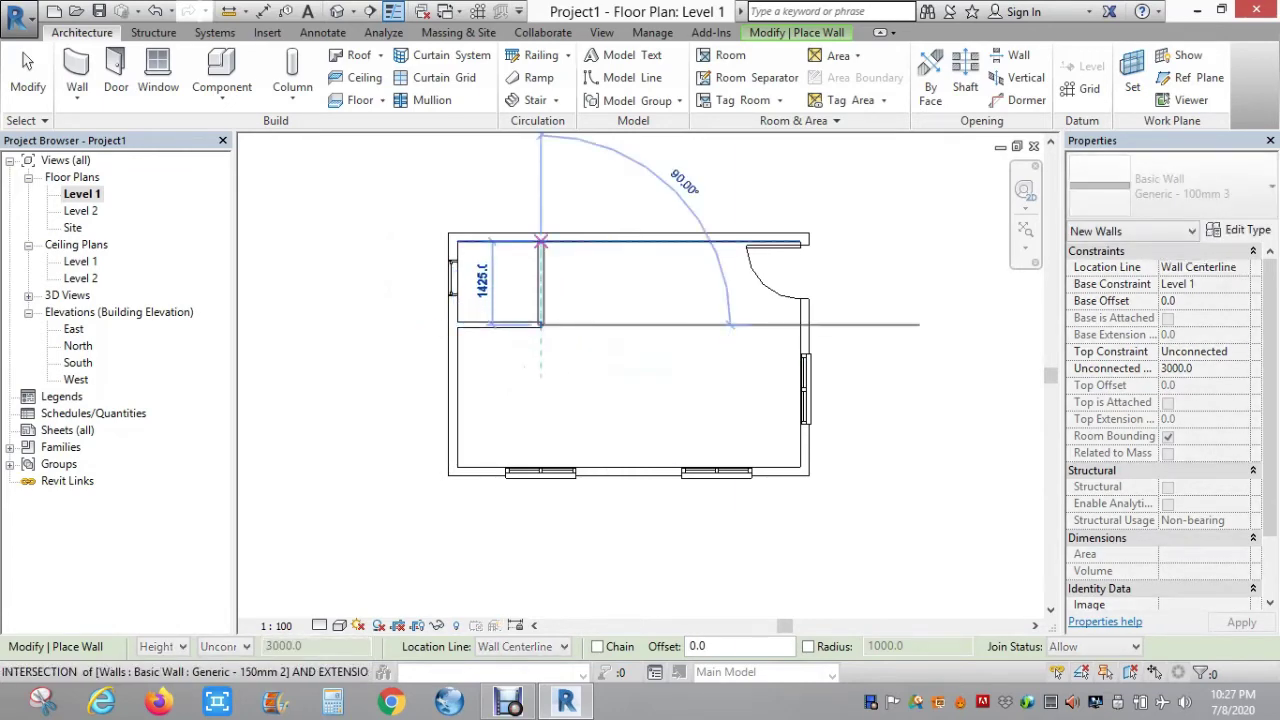
click(541, 241)
key(Escape)
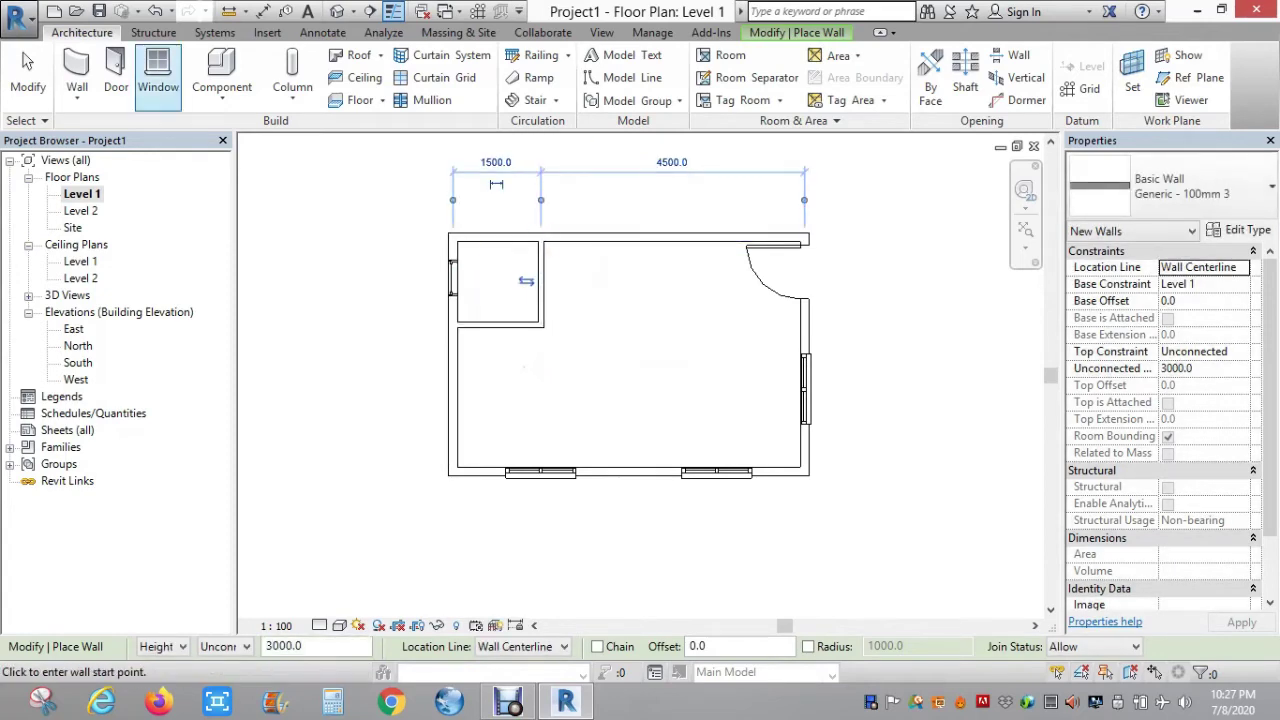
click(116, 80)
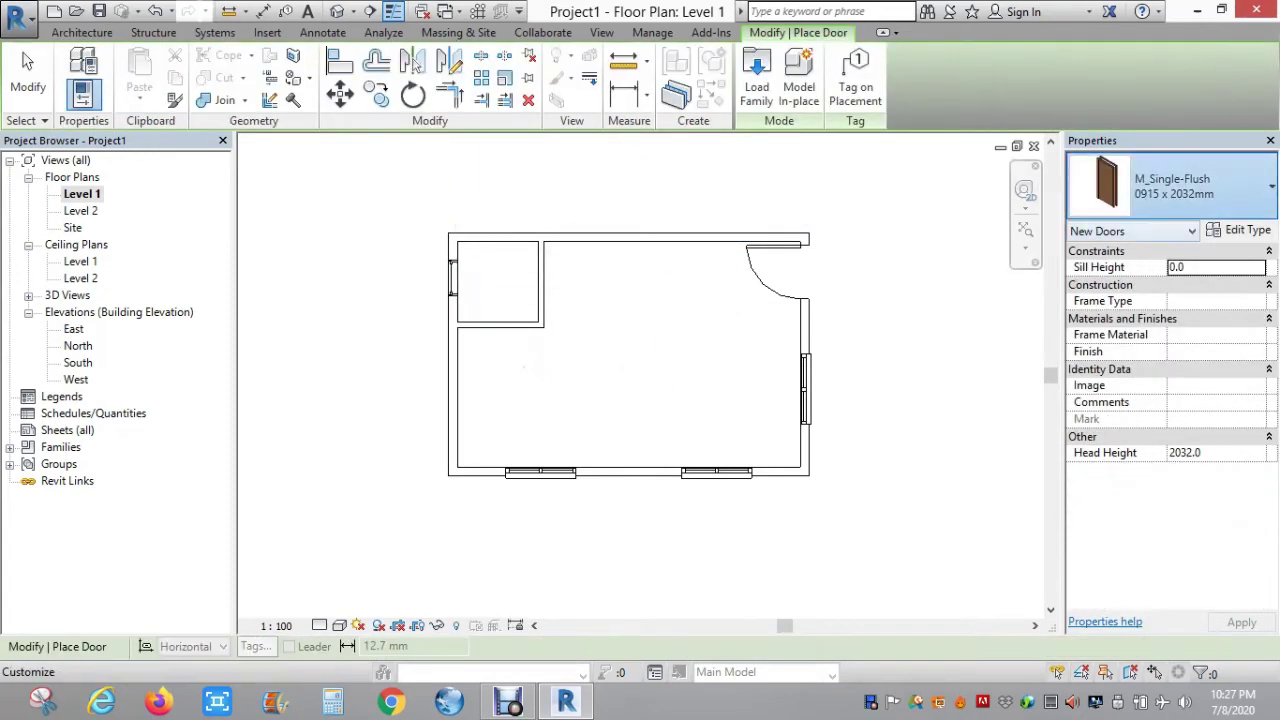
- Place a flipped M_Single-Flush 0762 x 2032mm door in the small room's partition
click(1170, 186)
click(1139, 300)
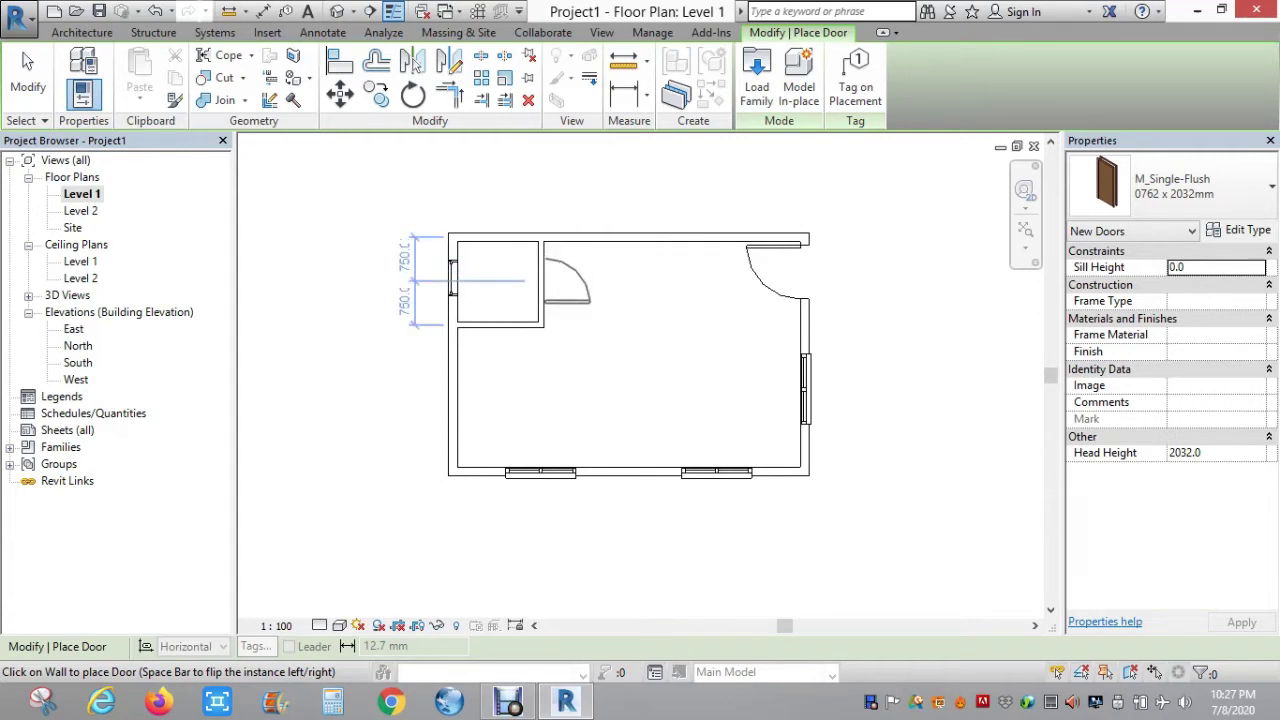
scroll(543, 279, up, 2)
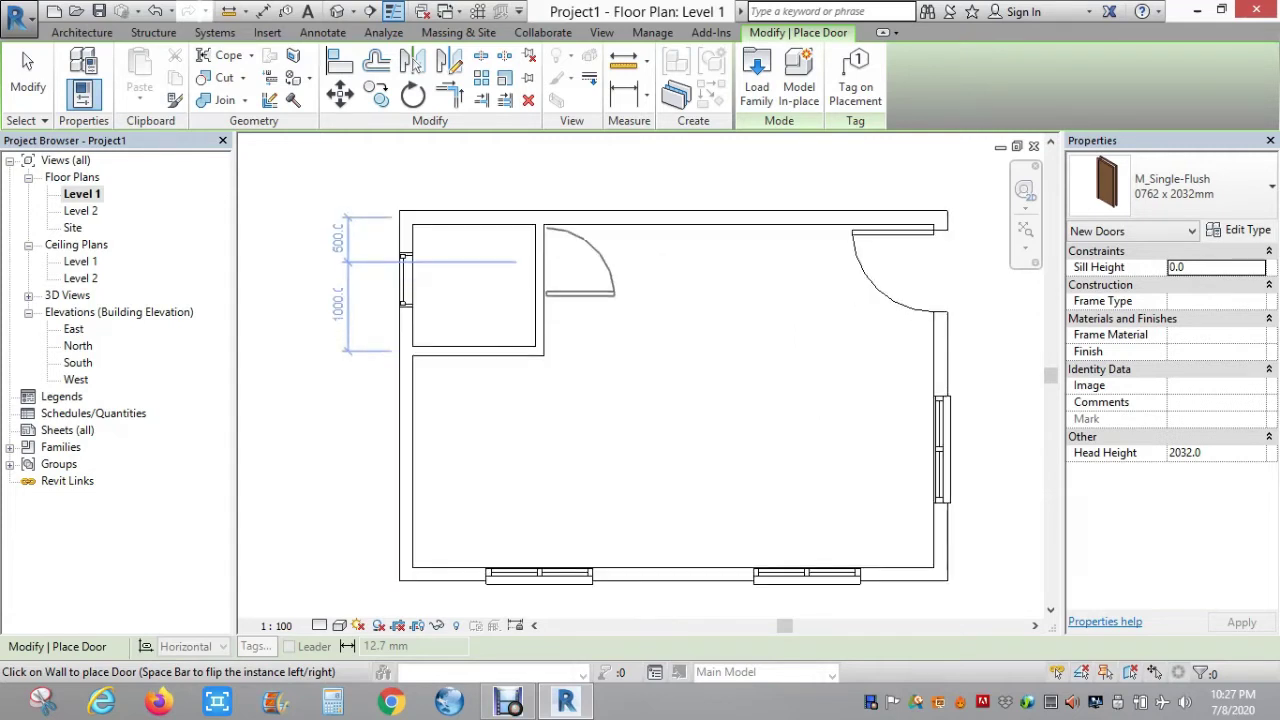
key(space)
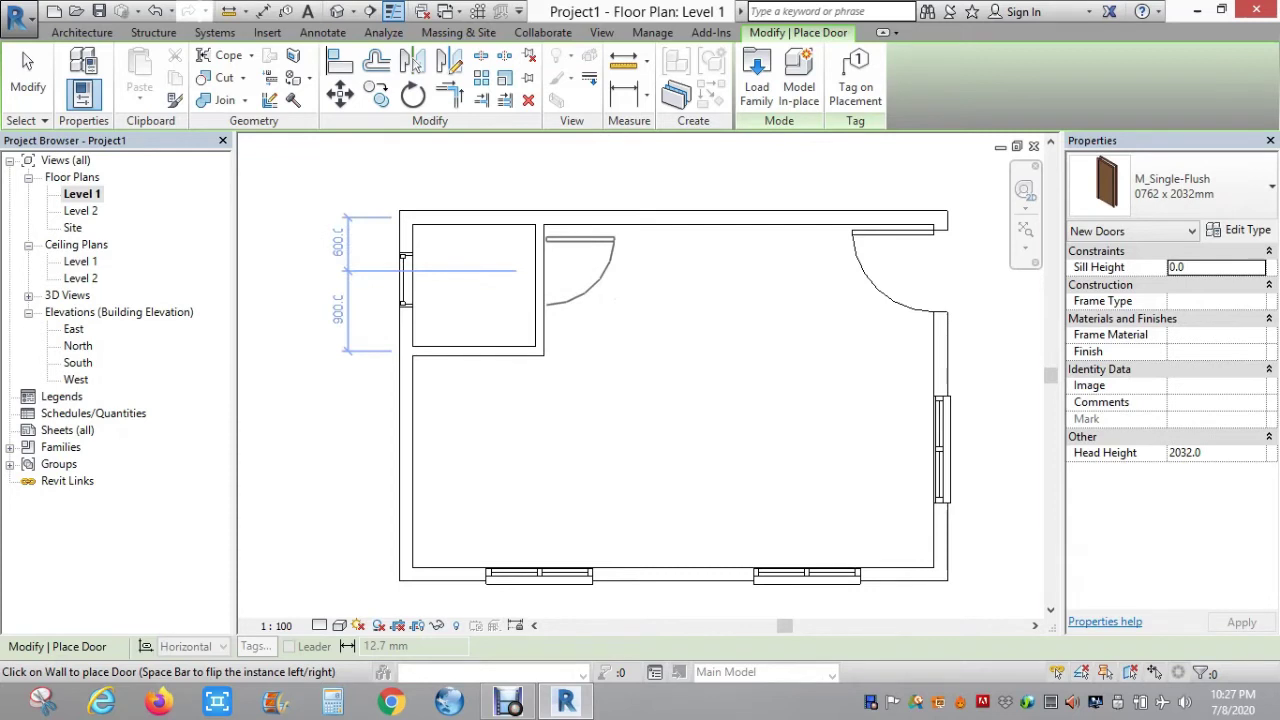
click(545, 270)
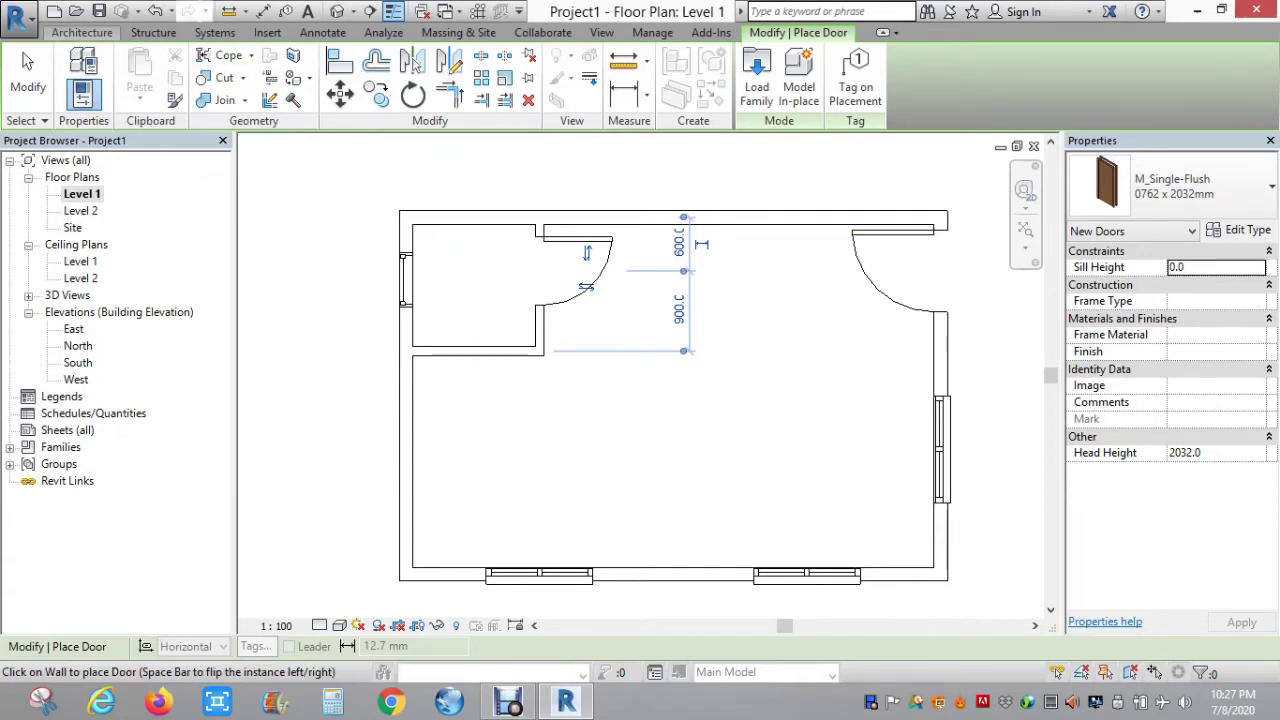
click(82, 32)
click(158, 75)
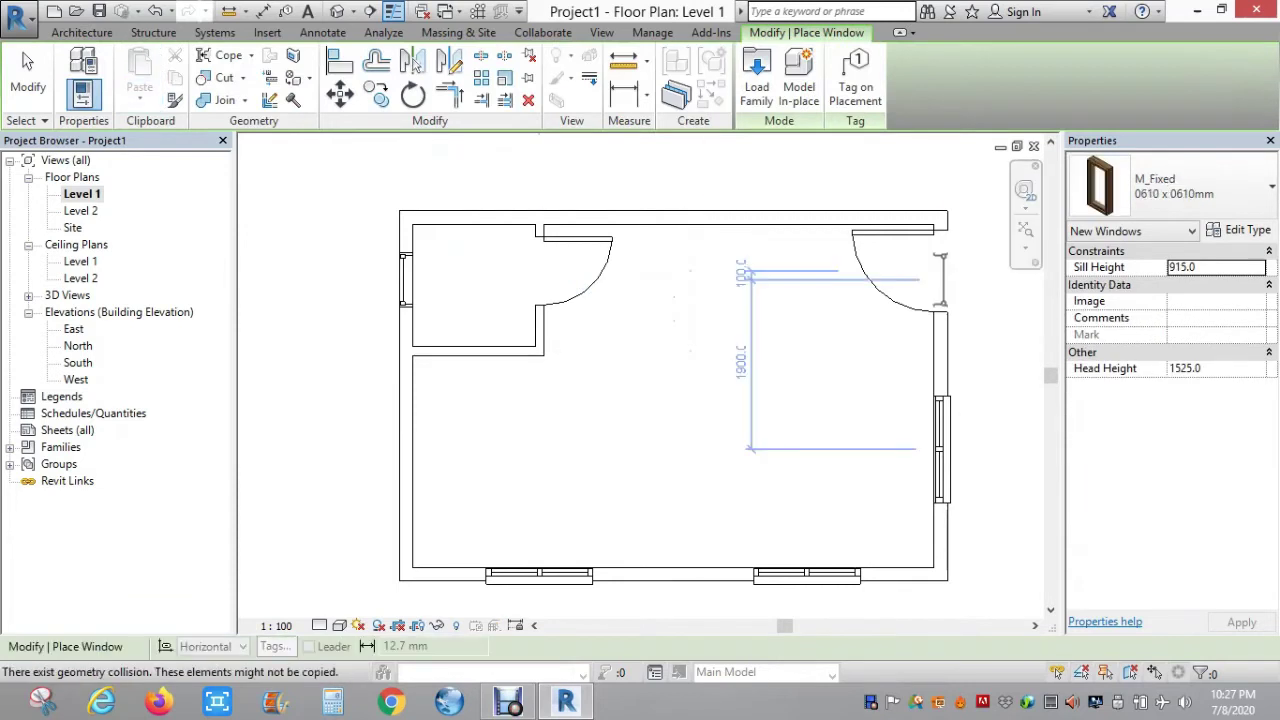
- Place a flipped Dbl Plain window centred in the main room's left wall, then view 3D
click(1180, 186)
mouse_move(1140, 436)
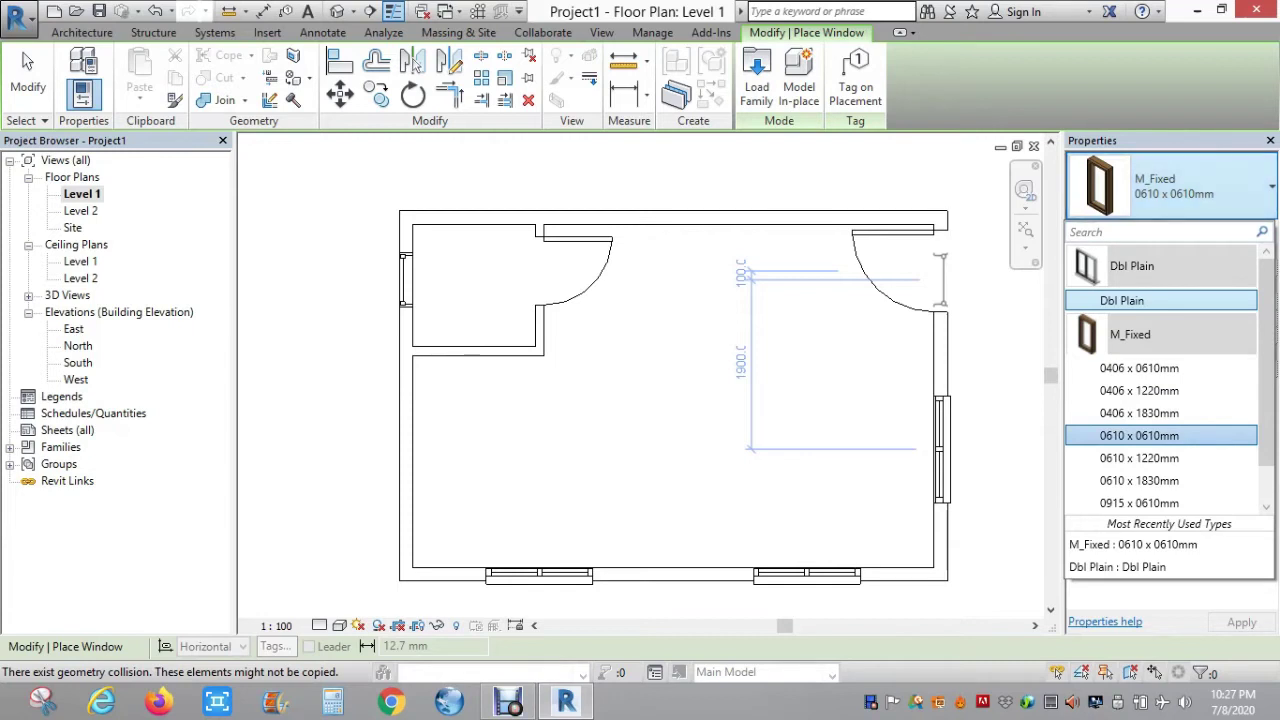
click(1122, 300)
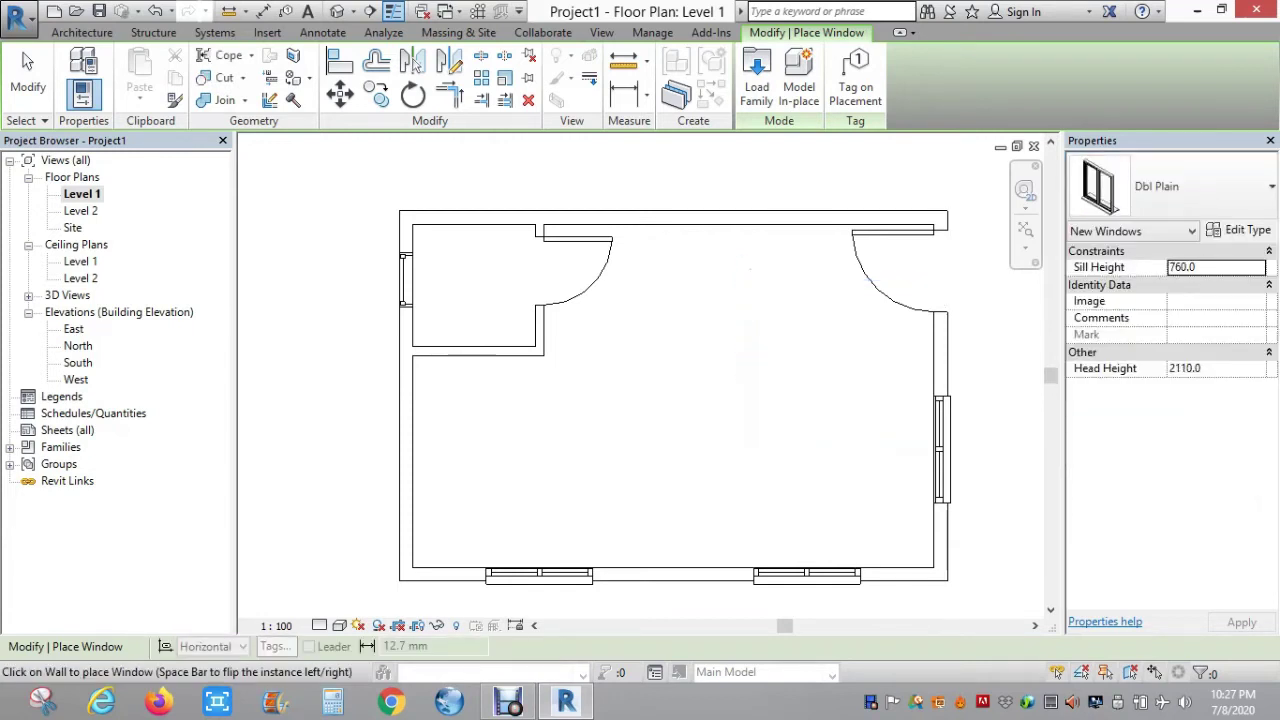
key(space)
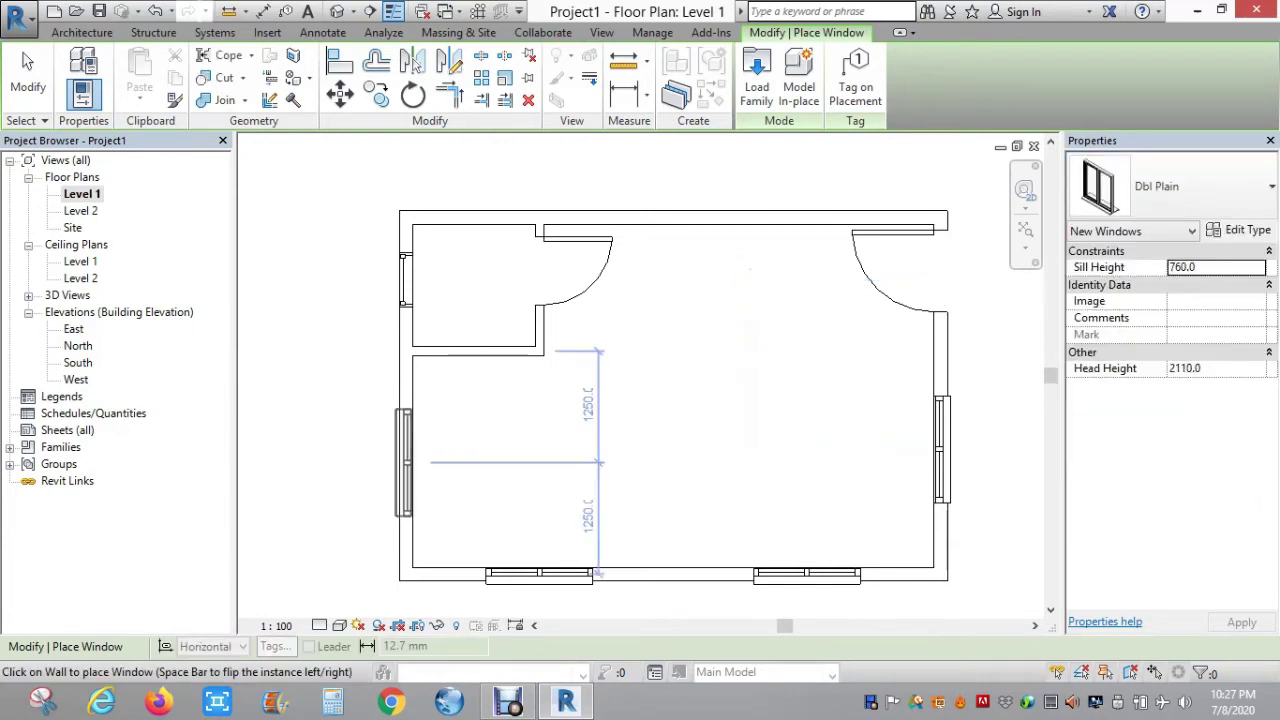
click(404, 462)
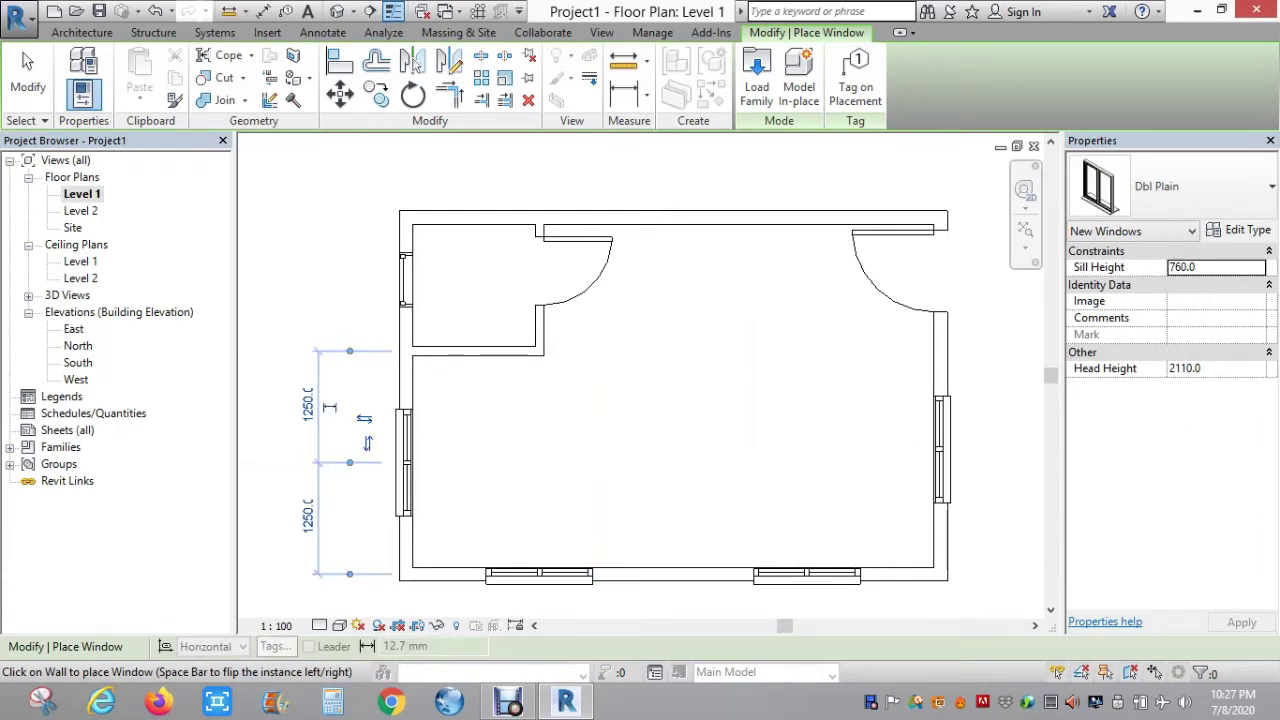
click(337, 11)
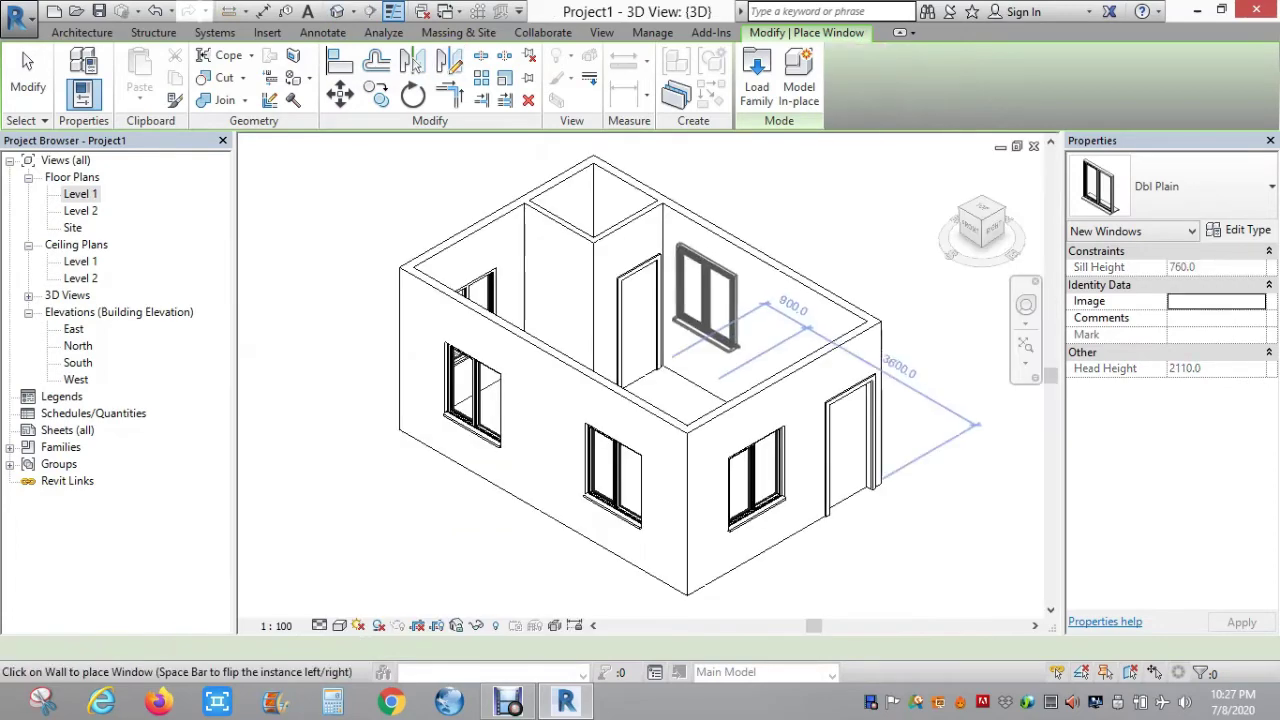
- Pan the 3D model to check walls and openings, then return to the Level 1 plan
click(27, 62)
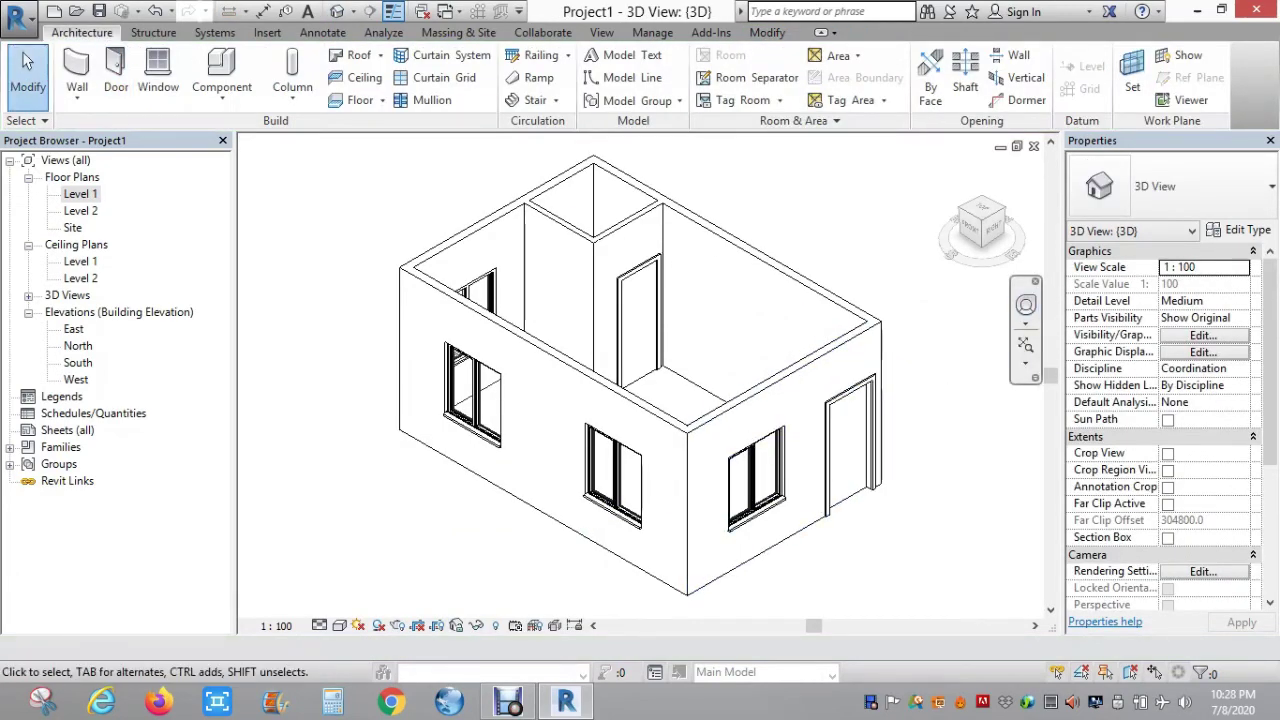
middle_drag(640, 360, 616, 350)
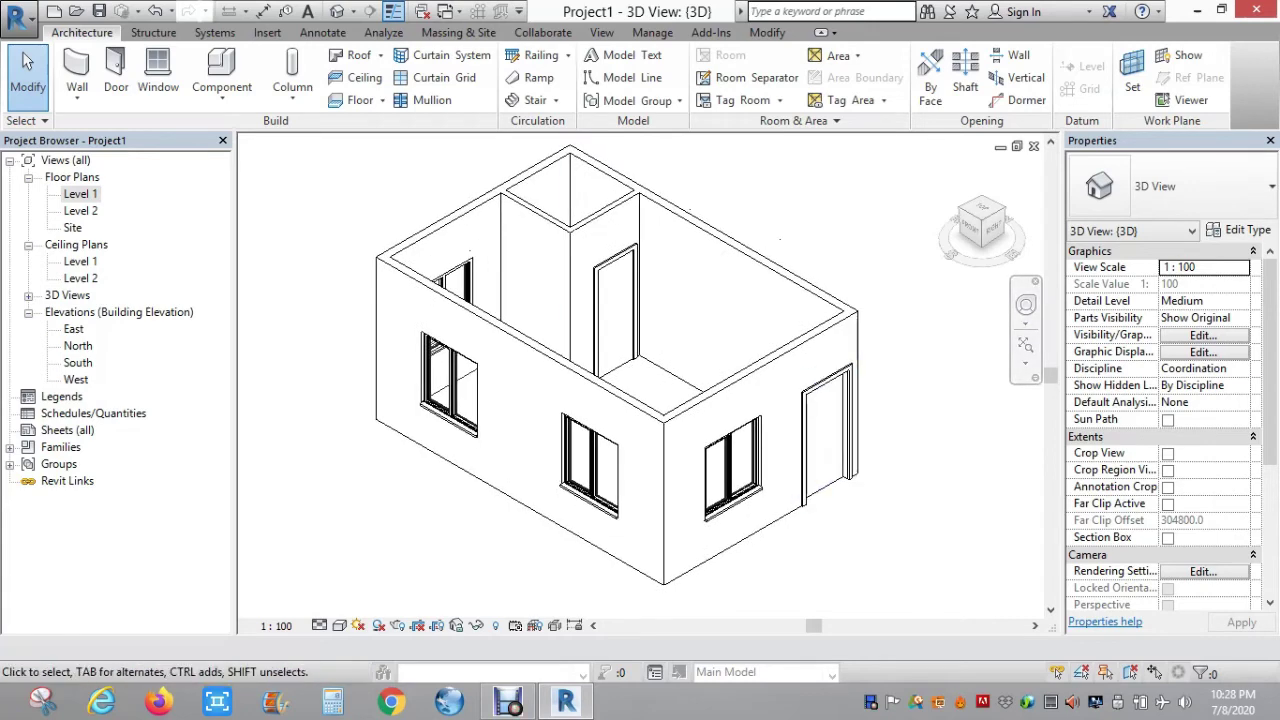
mouse_move(820, 430)
middle_down()
mouse_move(800, 370)
mouse_move(770, 420)
mouse_move(640, 387)
mouse_move(720, 410)
middle_up()
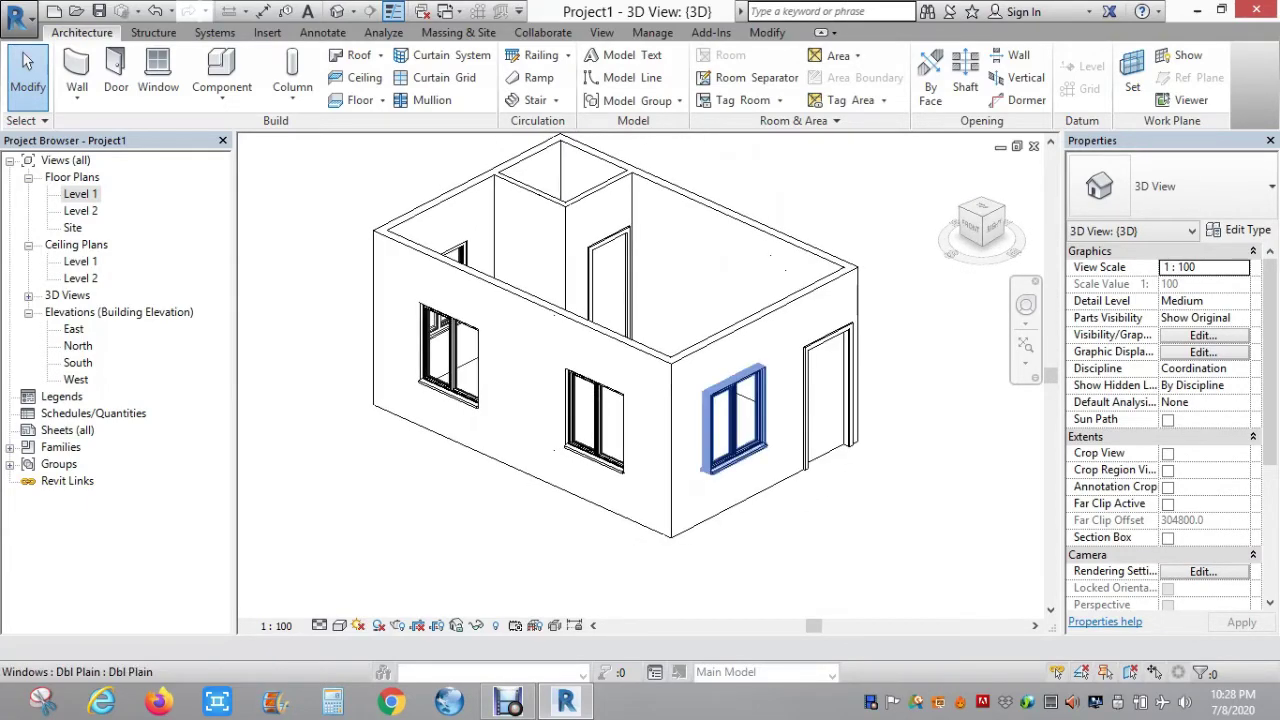
double_click(80, 193)
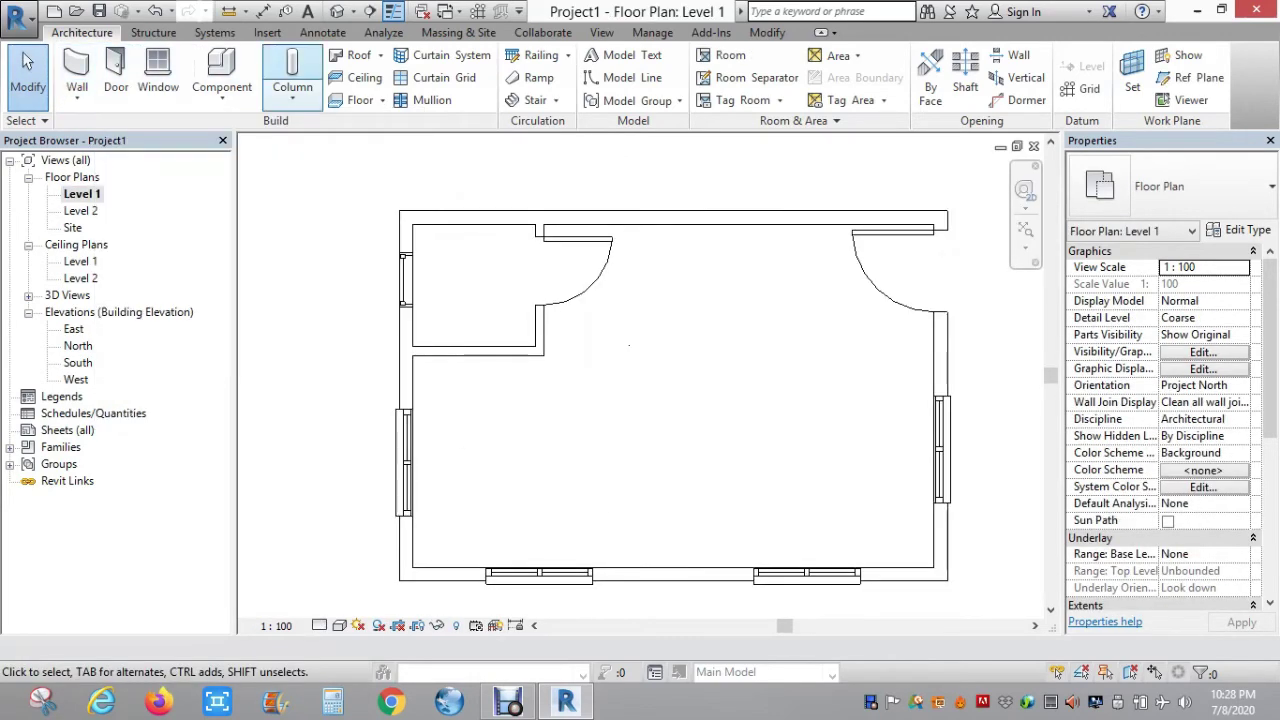
- Start a floor sketch and draw a first rectangular boundary across the walls
click(358, 100)
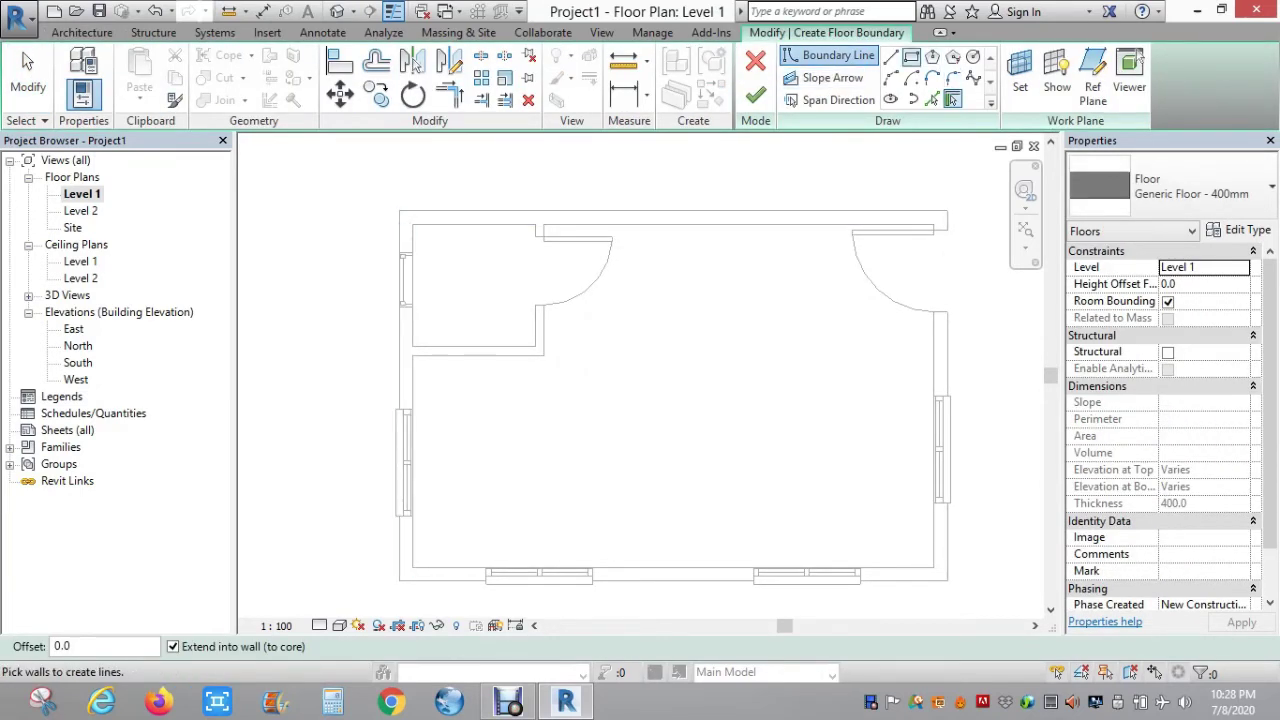
click(911, 56)
click(412, 224)
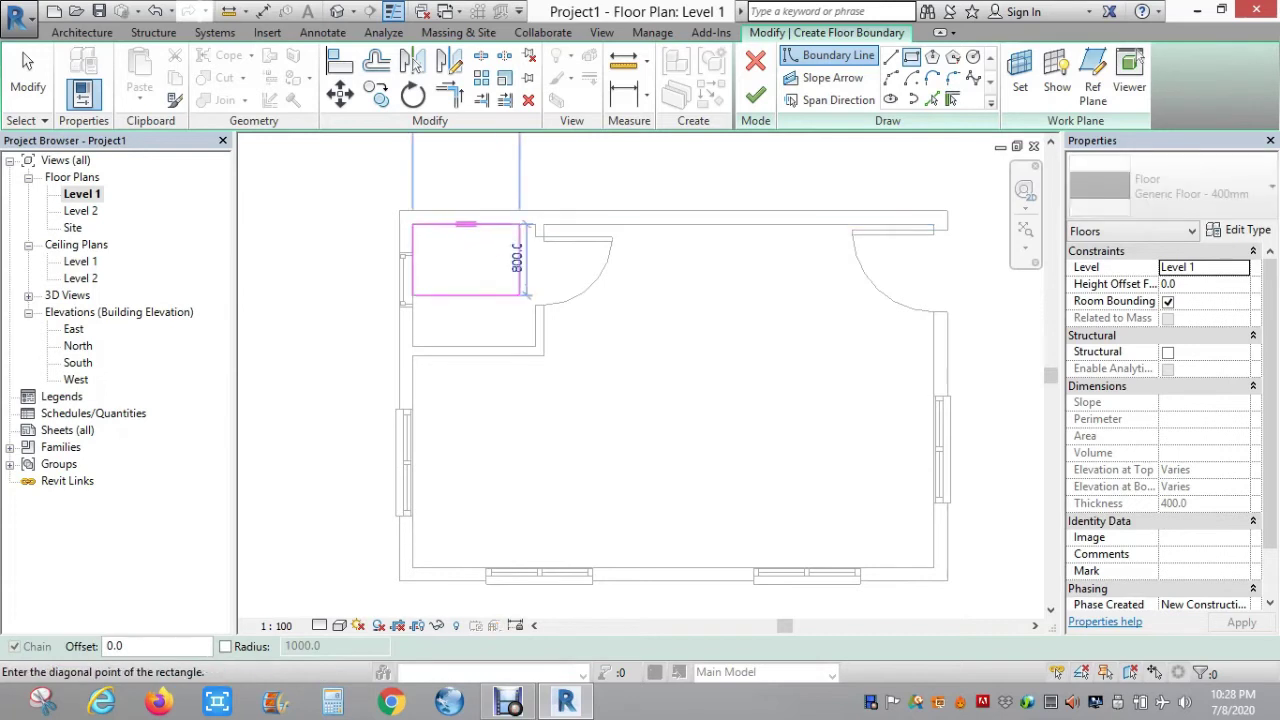
click(933, 567)
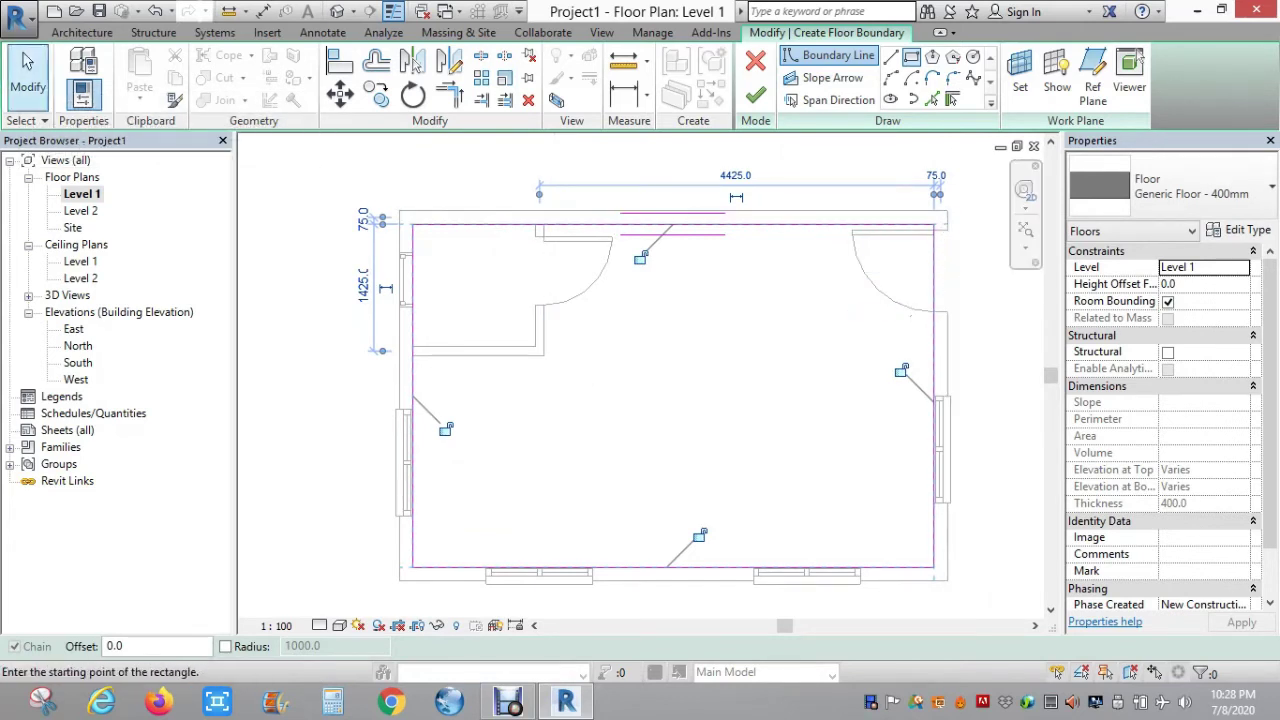
click(28, 68)
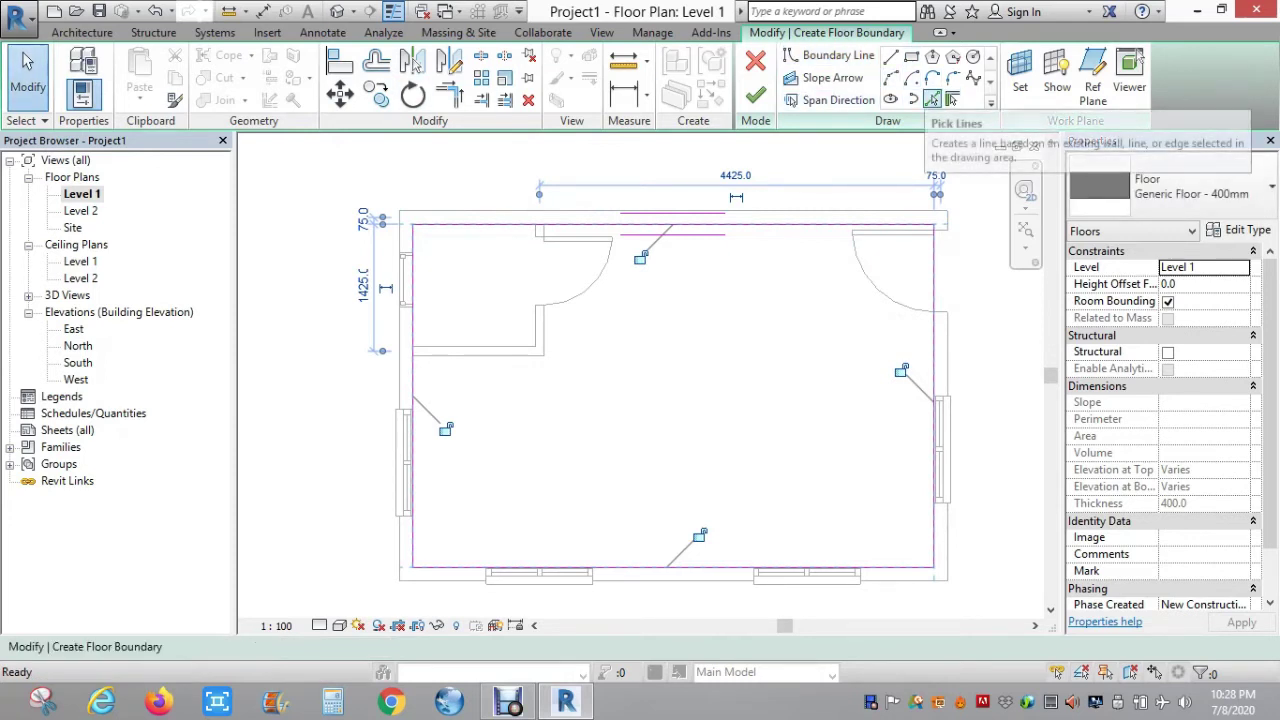
click(931, 99)
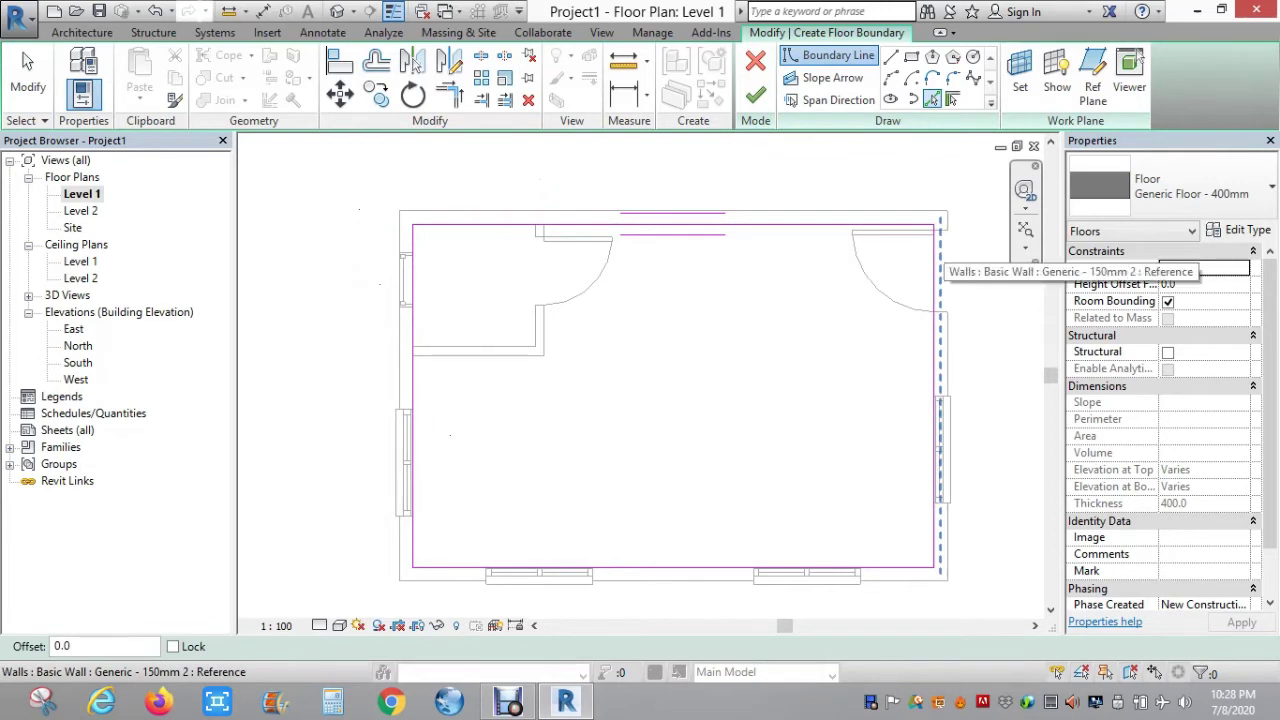
- Redraw the rectangle along the outer wall corners and finish the Generic 400mm floor
scroll(950, 246, up, 4)
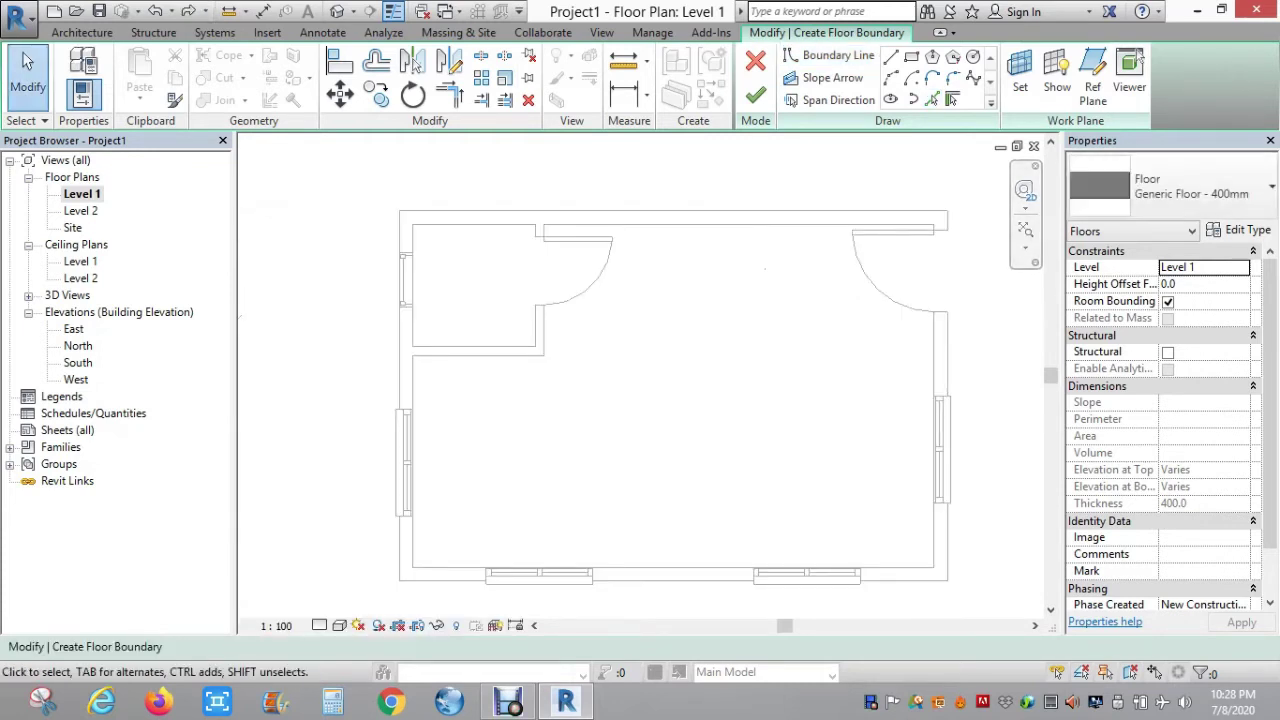
click(911, 56)
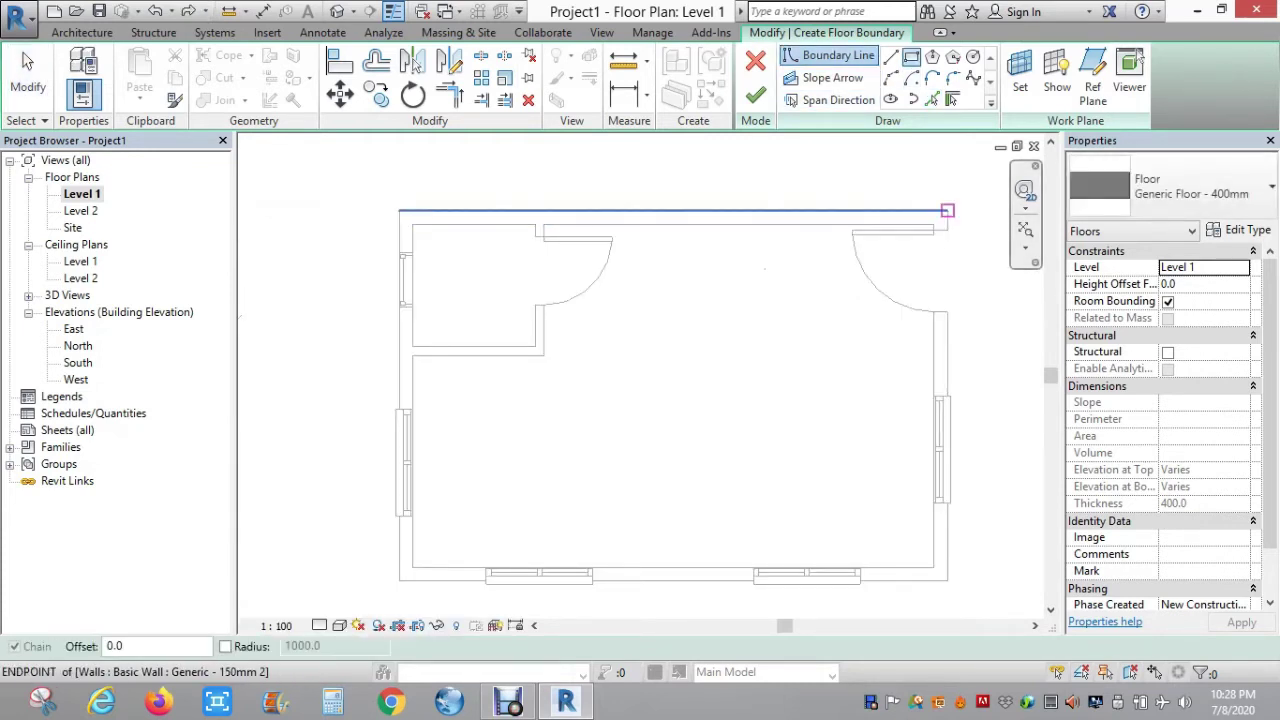
click(399, 210)
click(947, 580)
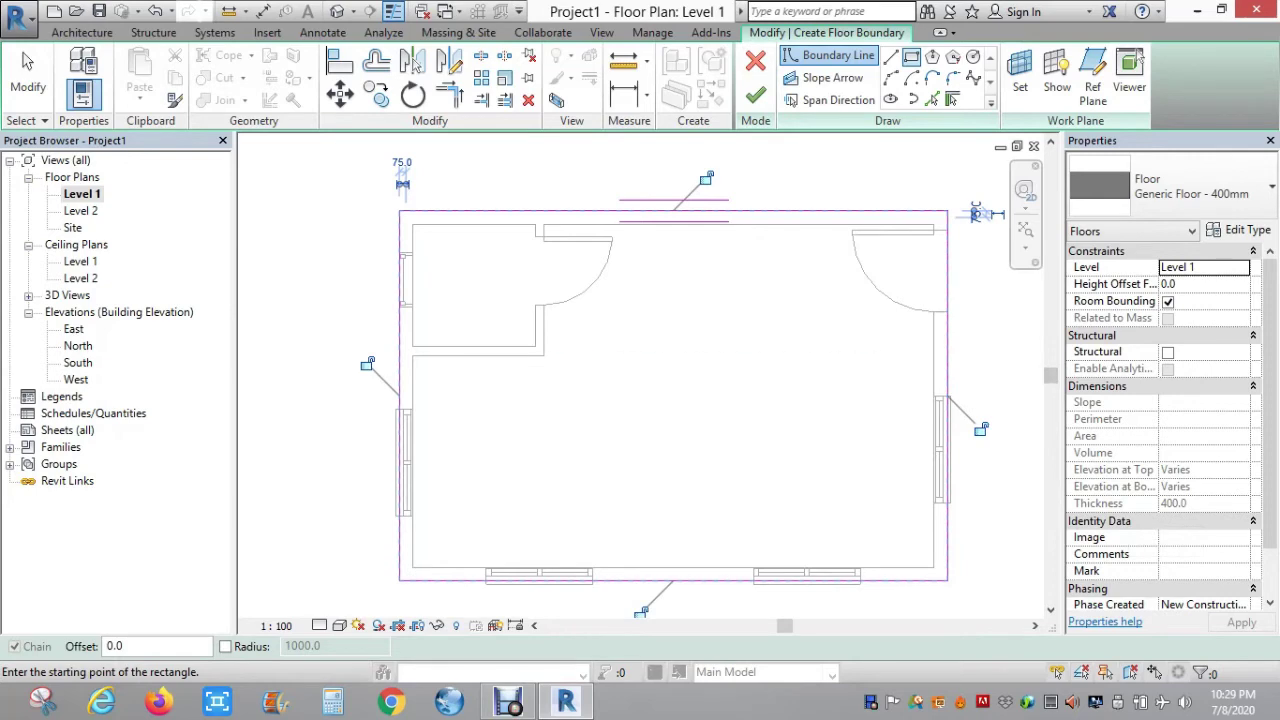
click(755, 95)
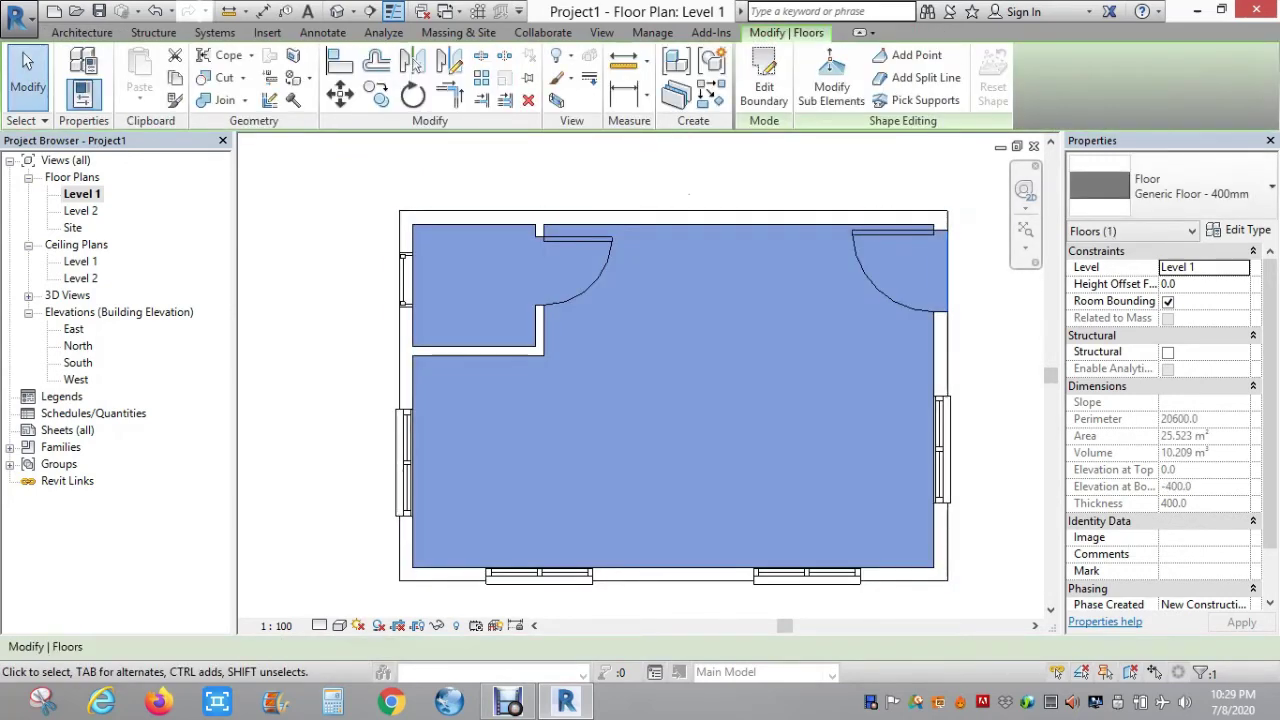
click(369, 11)
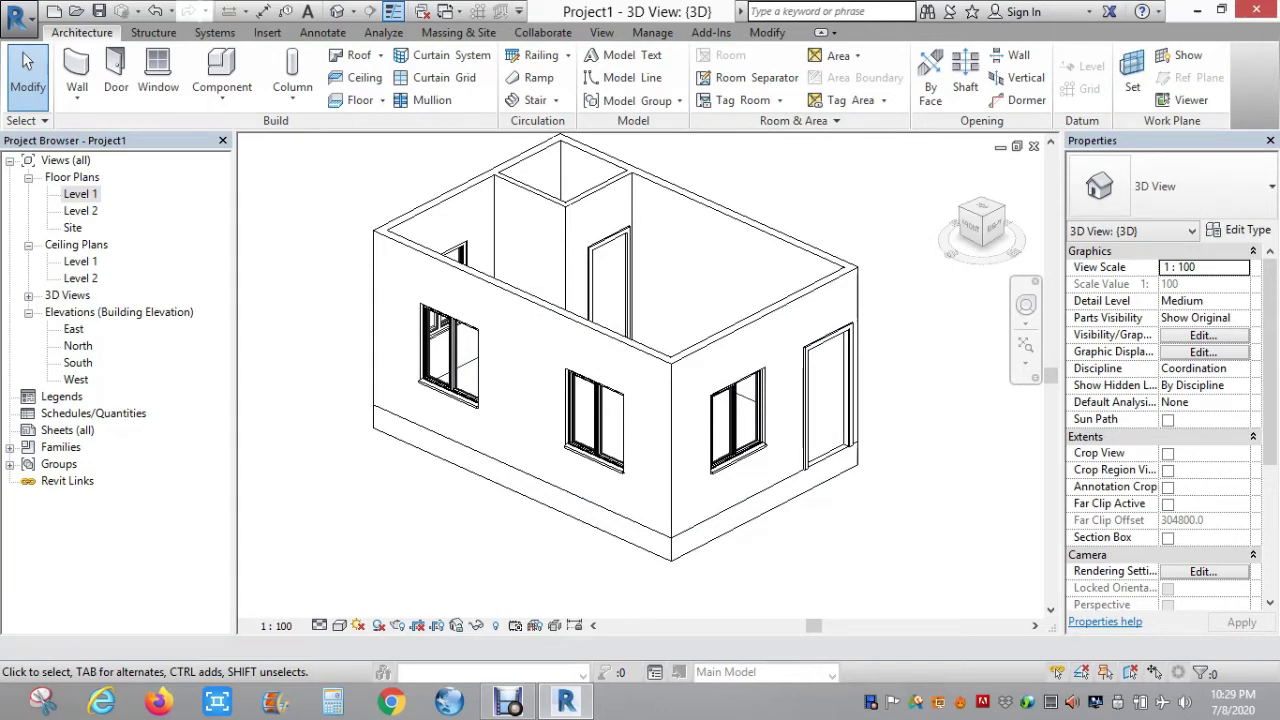
- Select the floor slab in the 3D view and reopen its boundary sketch
click(840, 430)
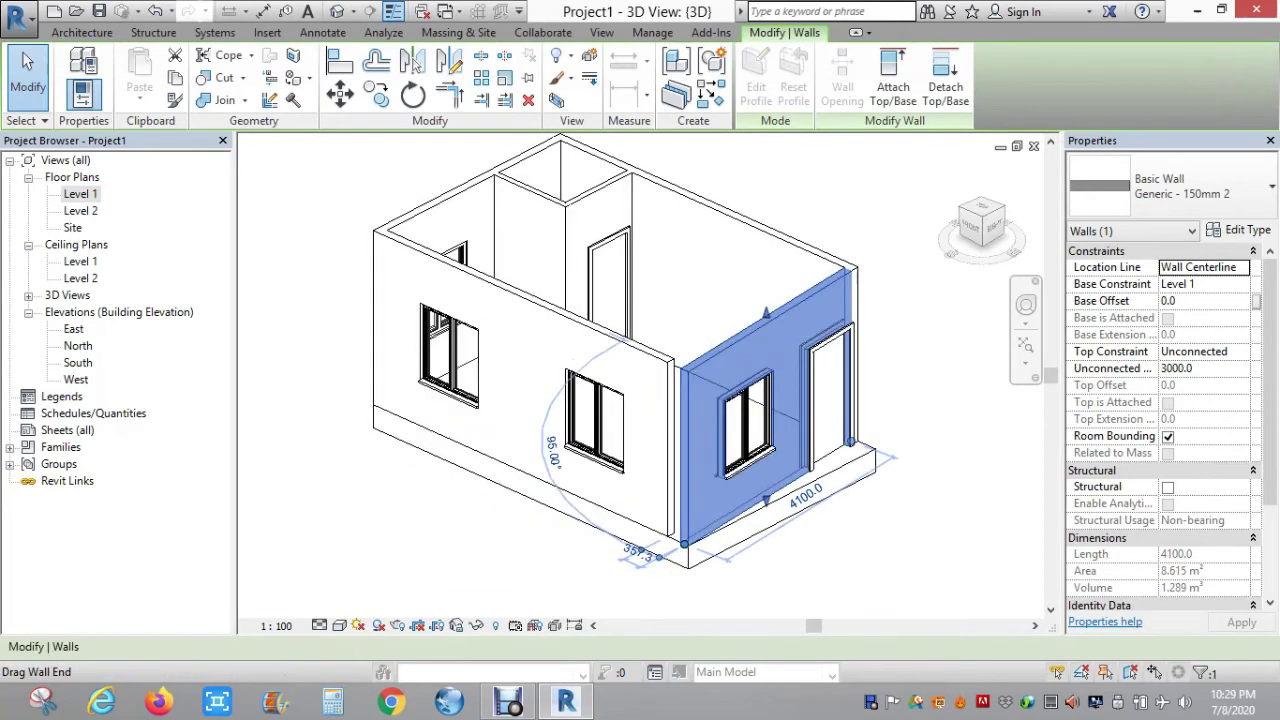
key(Escape)
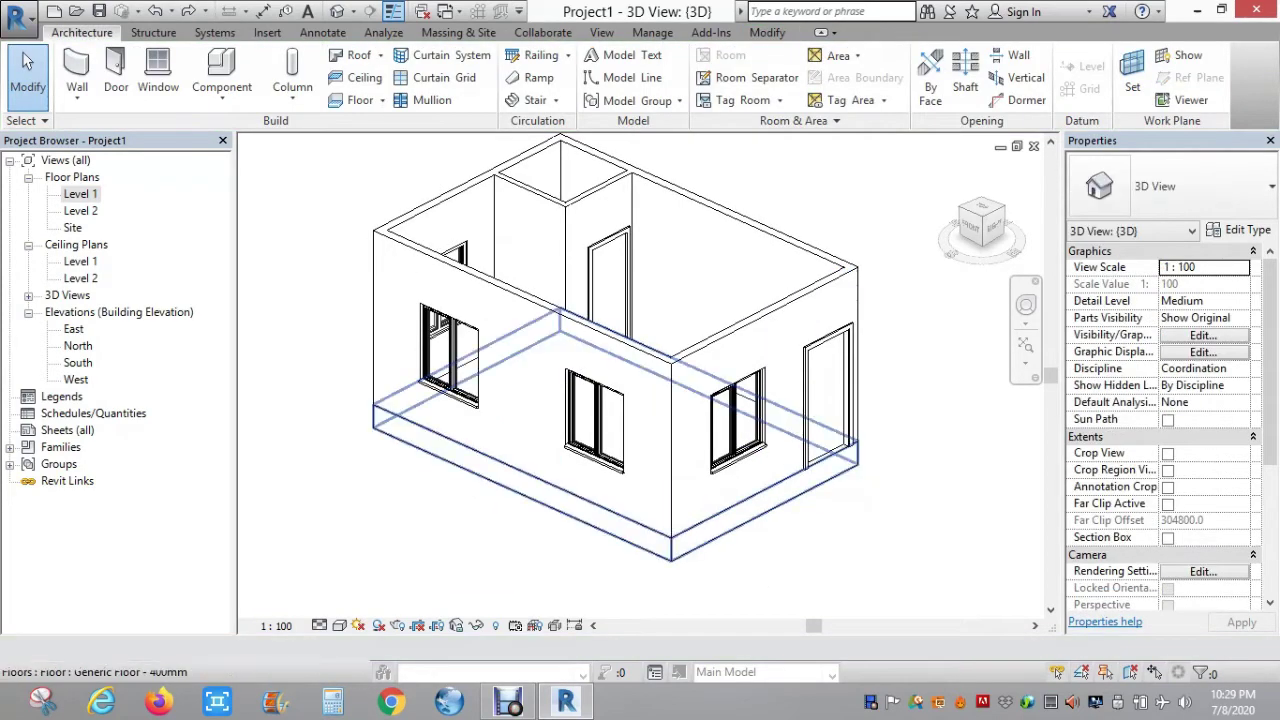
click(700, 550)
double_click(700, 555)
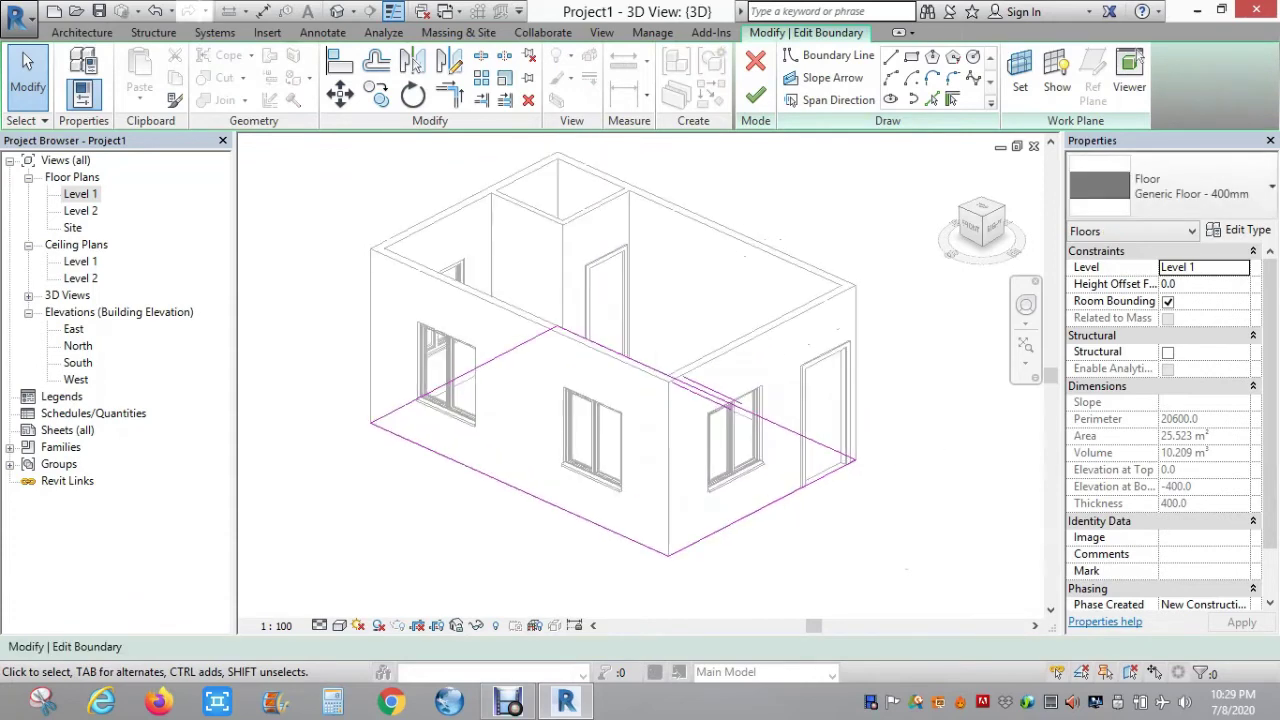
- Change the floor to Wood Joist 220mm - Wood Finish, finish it, and return to Level 1
click(1190, 188)
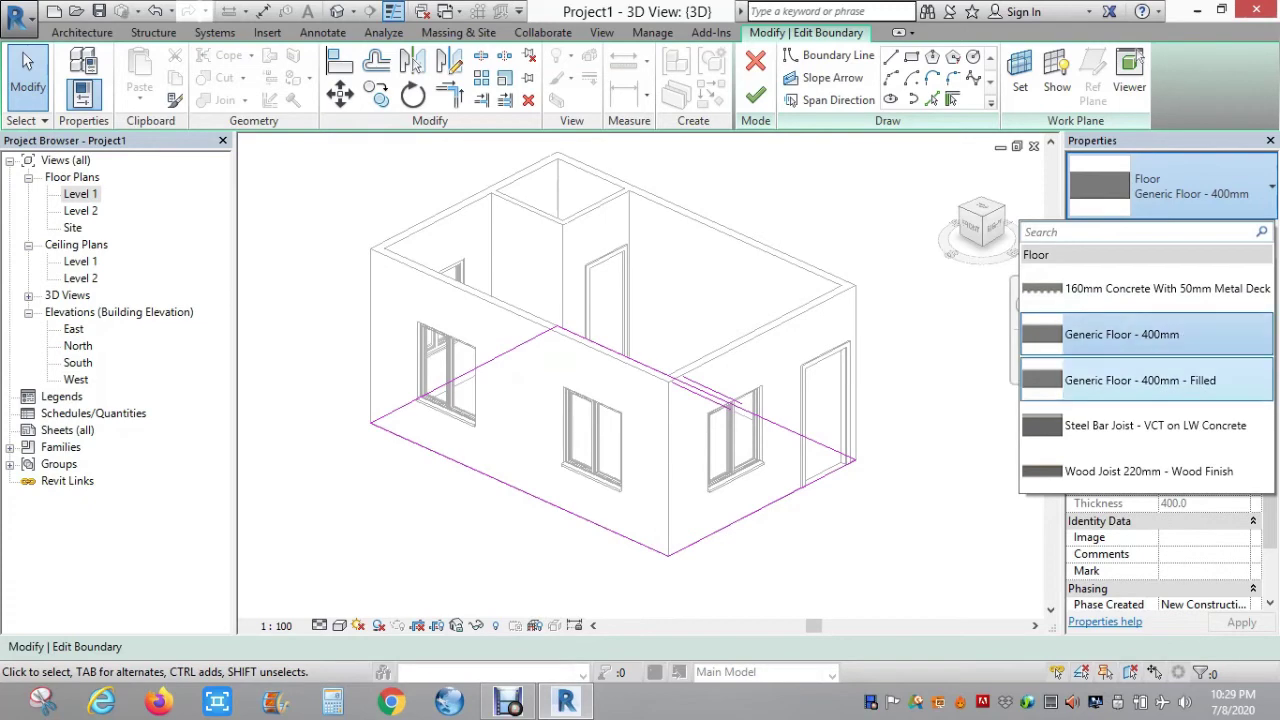
click(1148, 471)
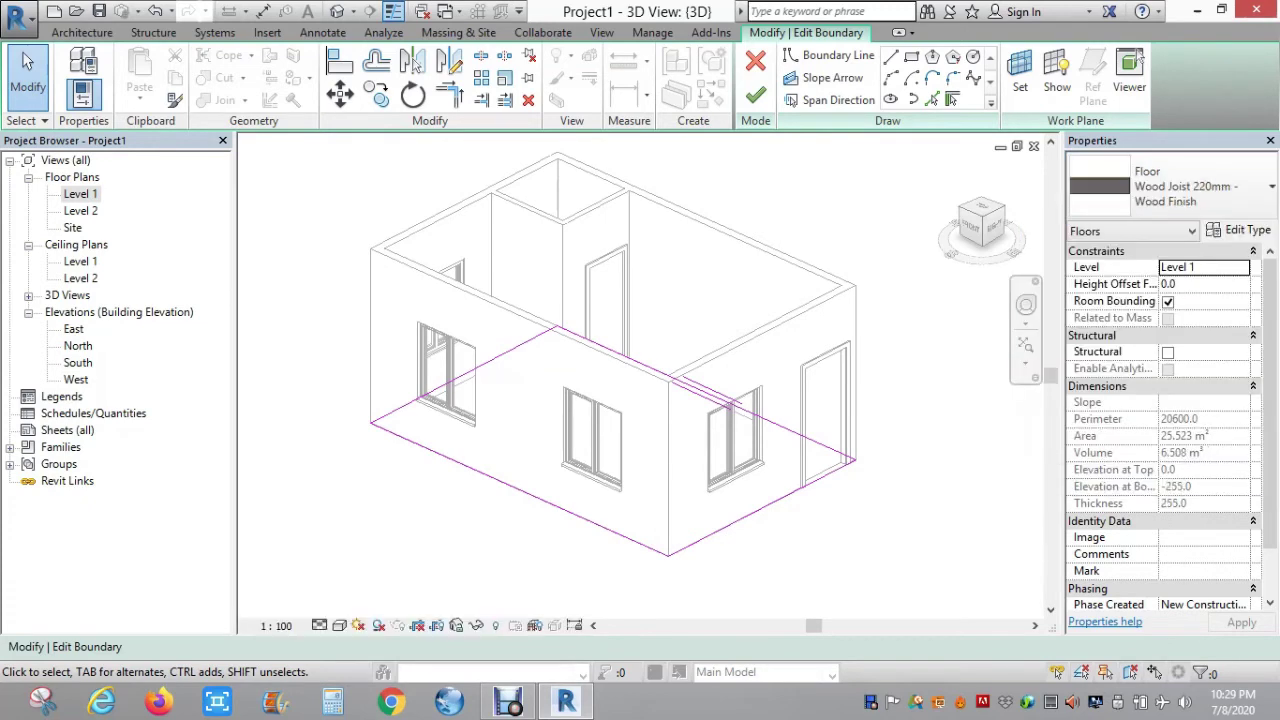
click(755, 95)
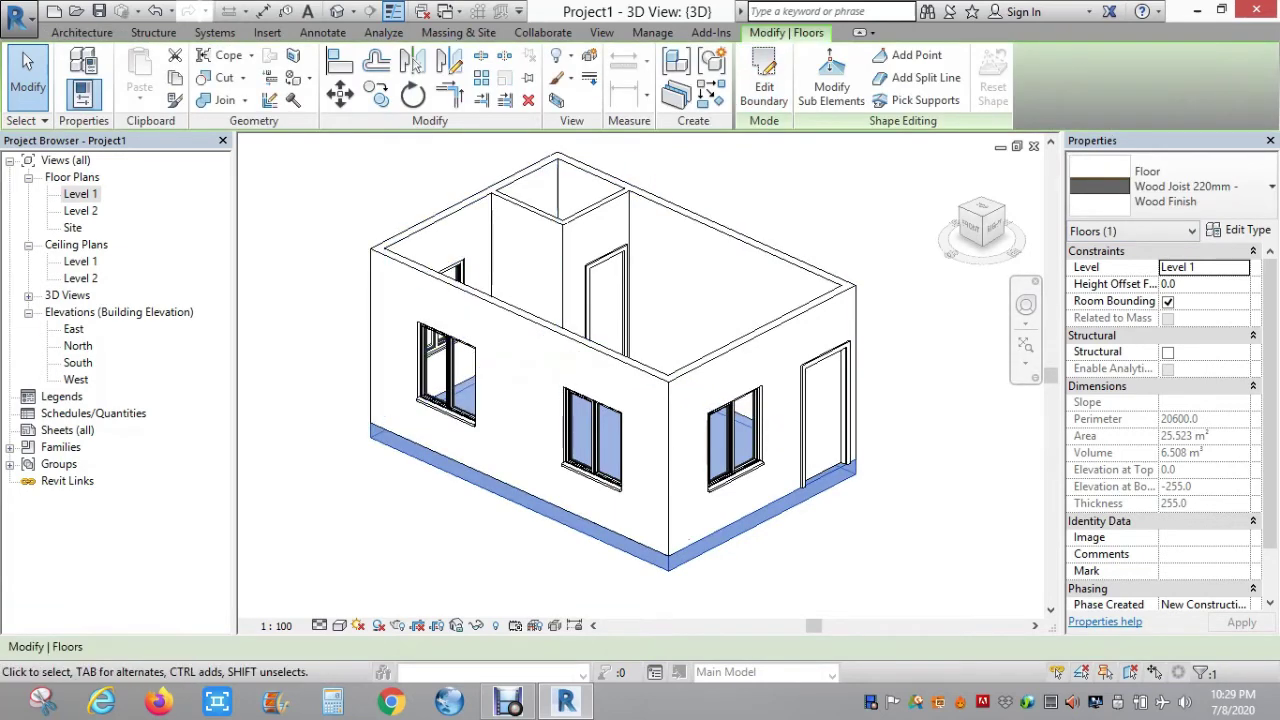
key(Escape)
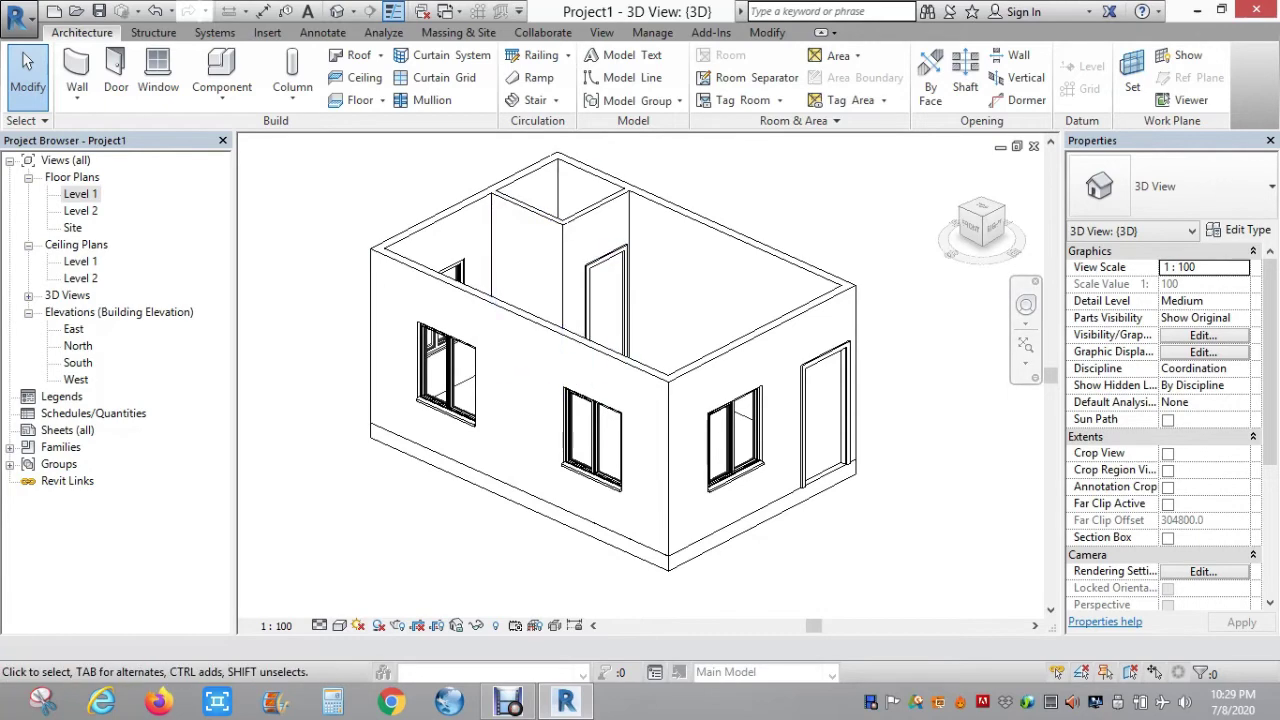
key(Return)
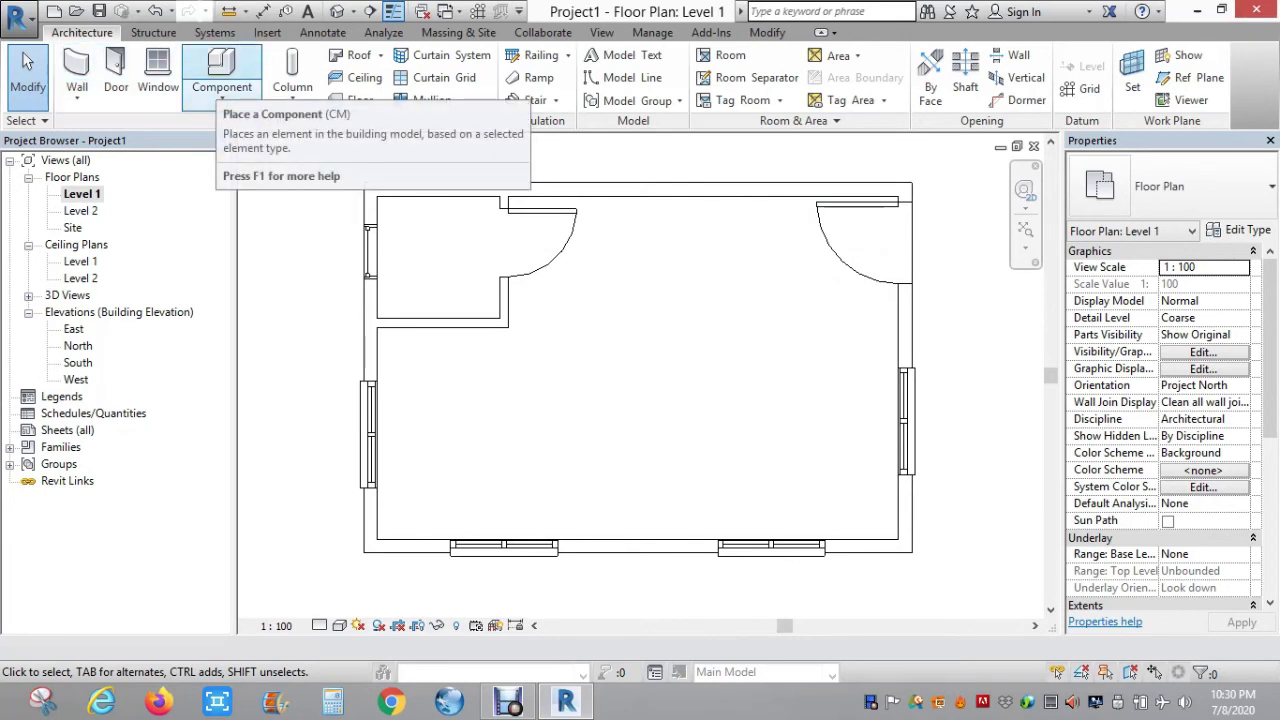
- Draw a Generic - 100mm partition from the inner wall's end, right, then down to the south wall
click(77, 97)
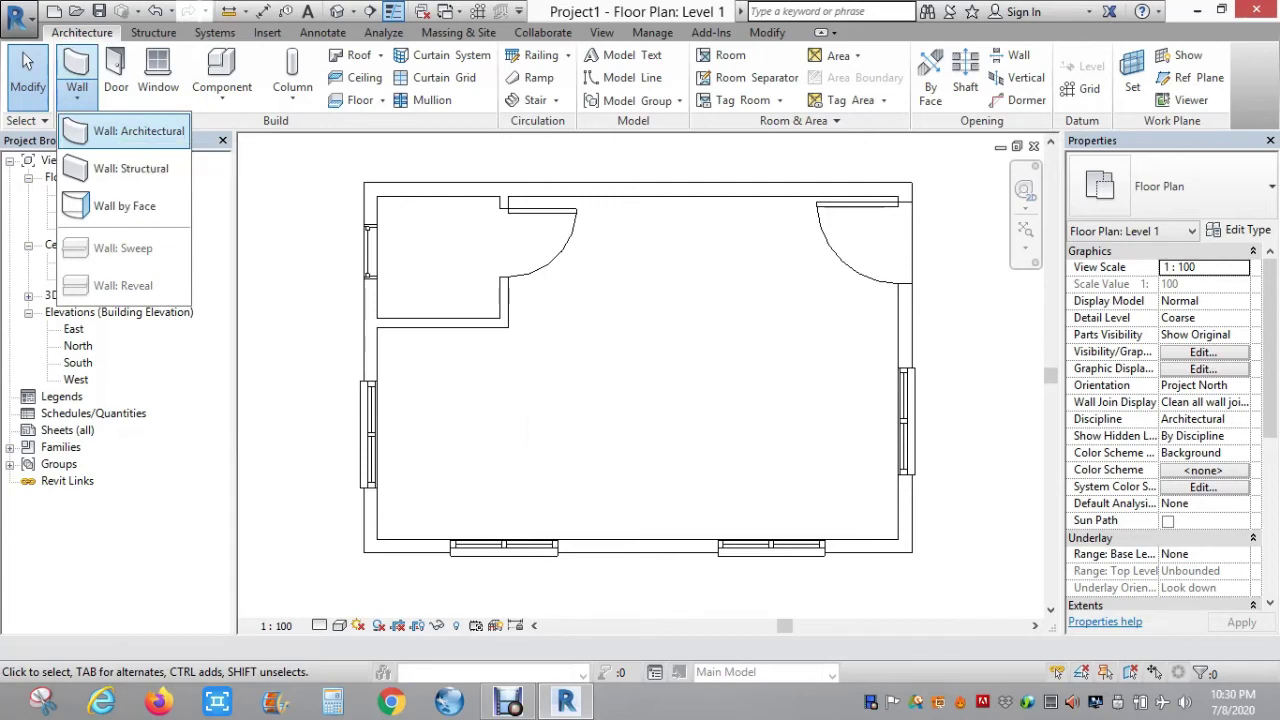
click(130, 131)
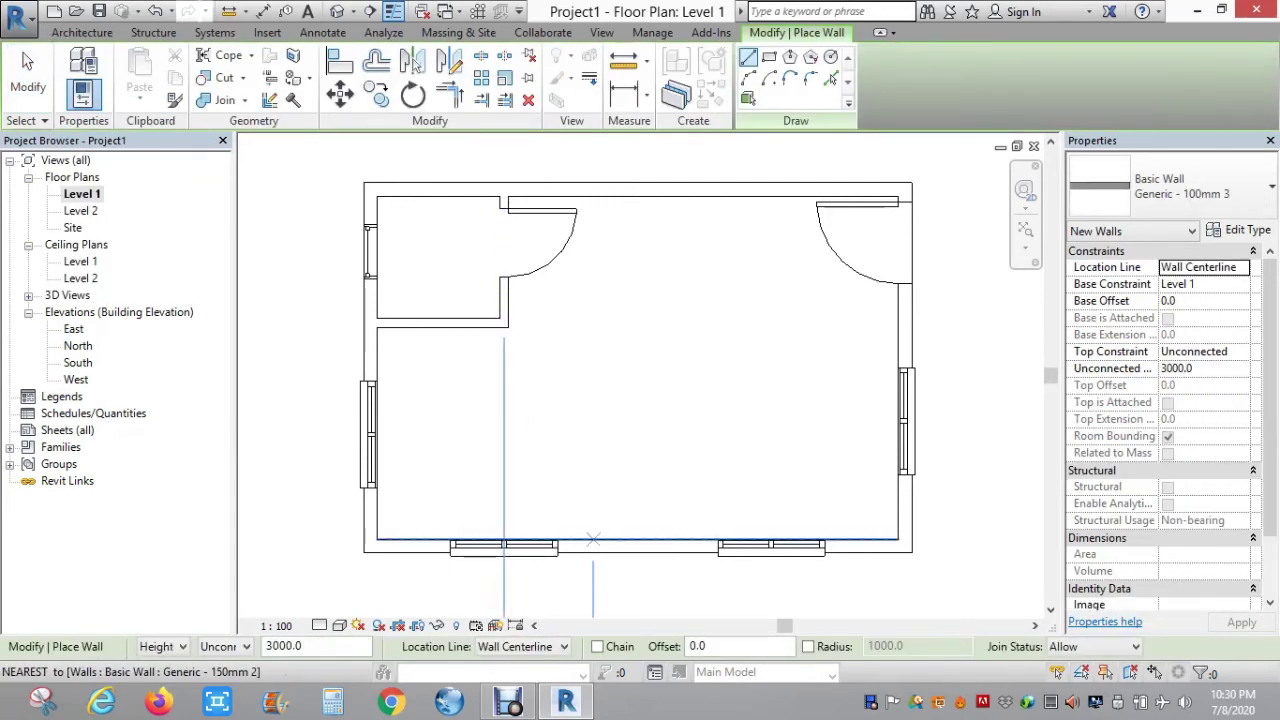
scroll(593, 540, down, 1)
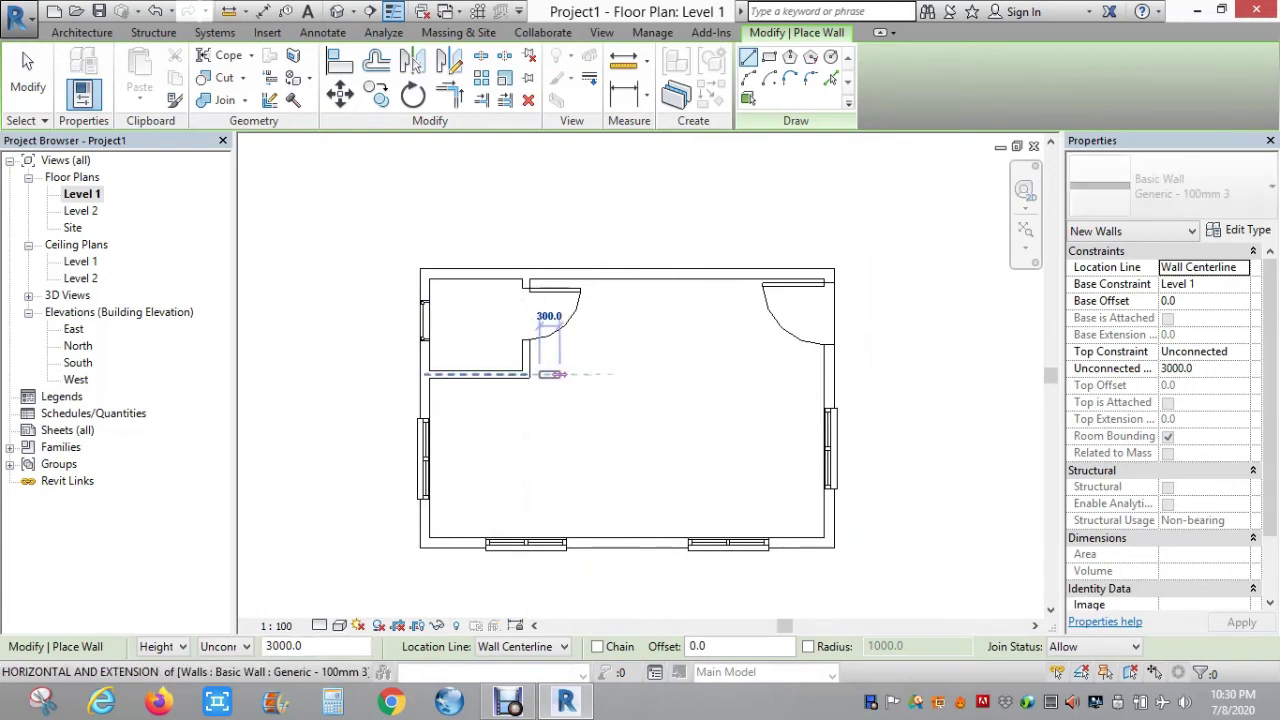
click(539, 374)
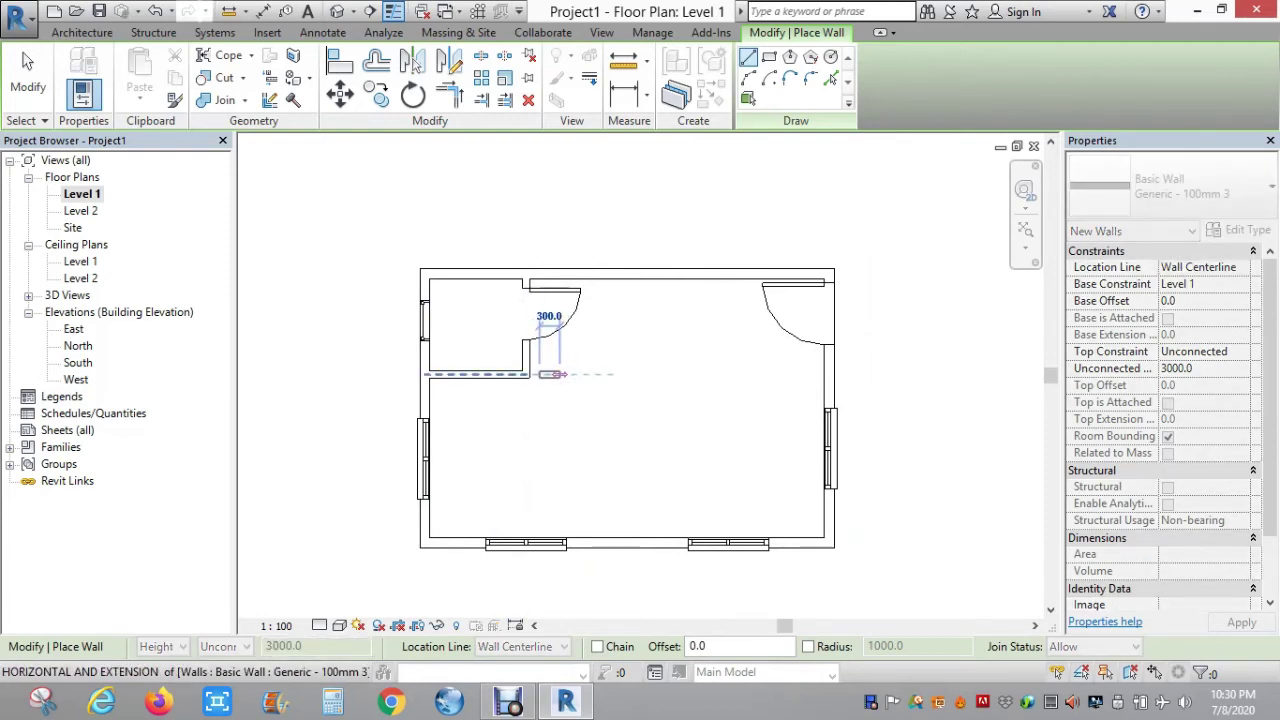
scroll(559, 375, up, 1)
key(Escape)
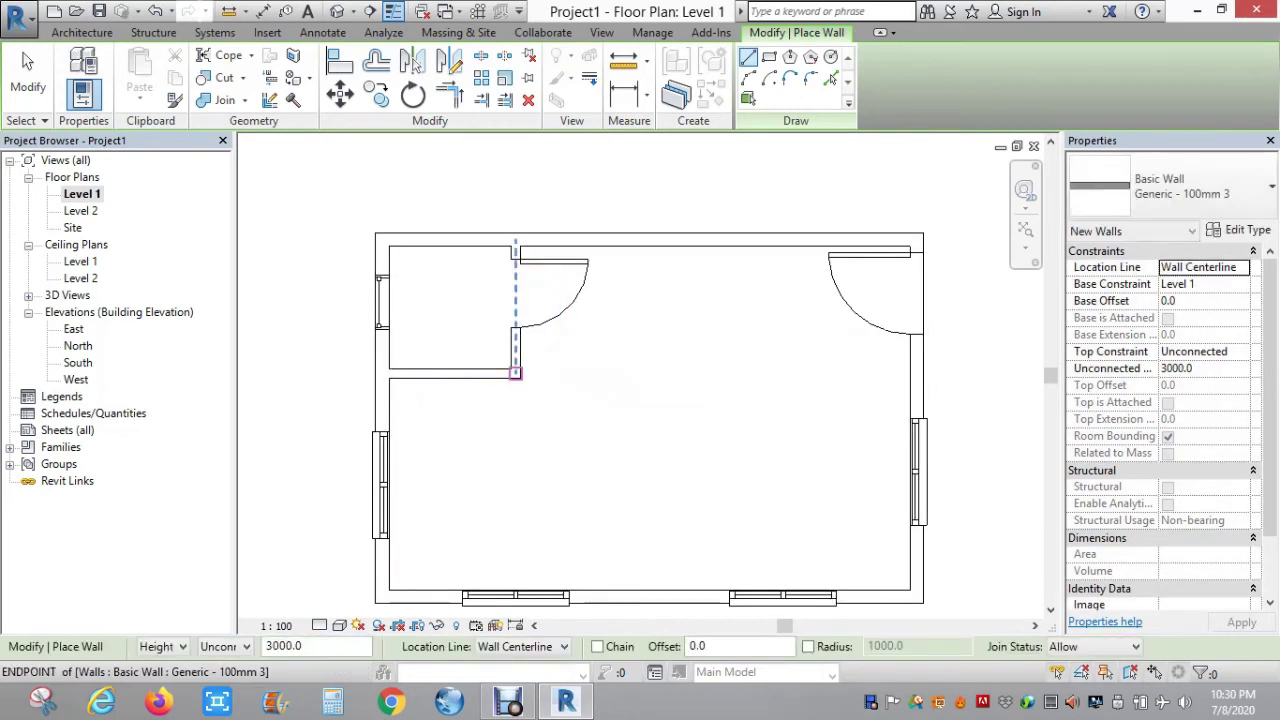
click(517, 373)
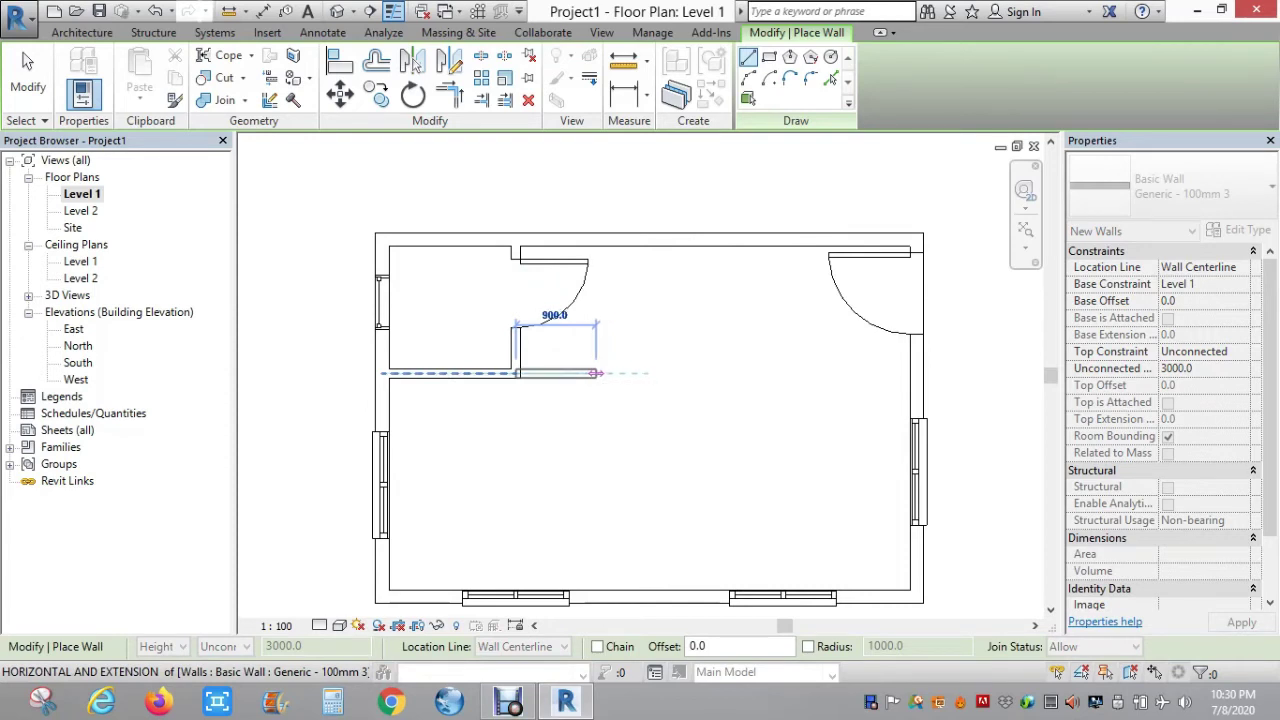
click(605, 373)
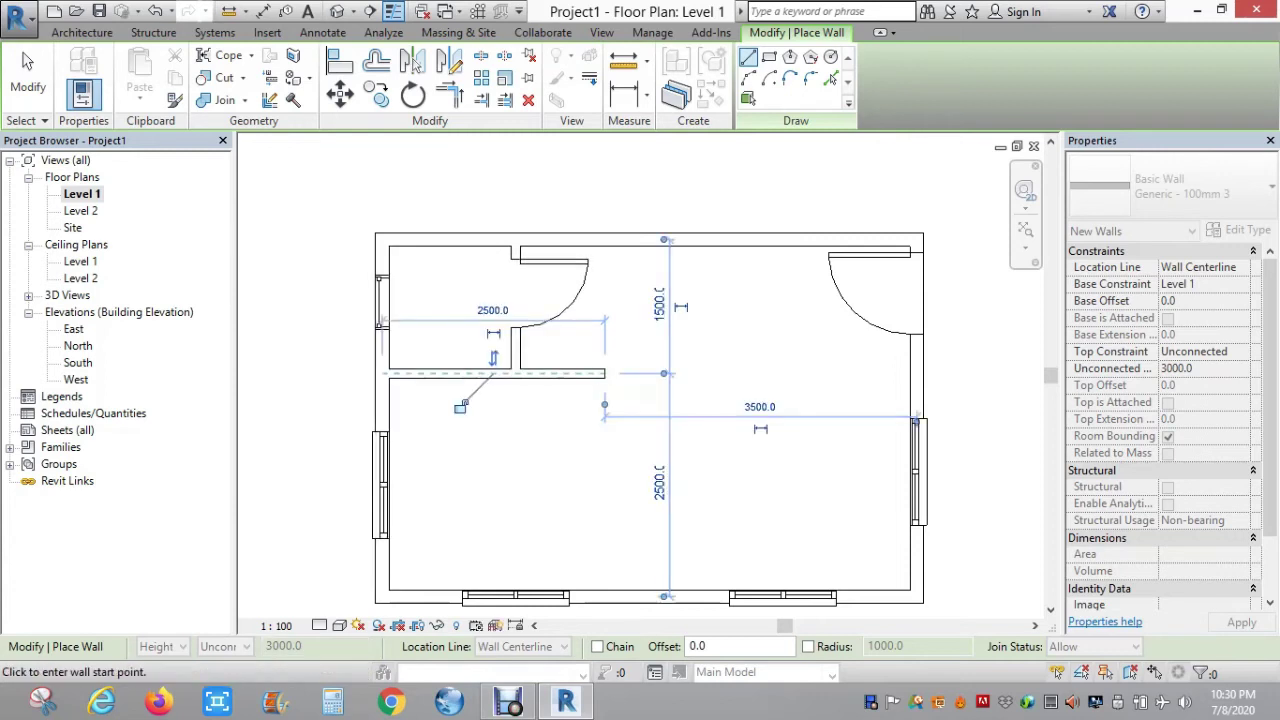
click(605, 373)
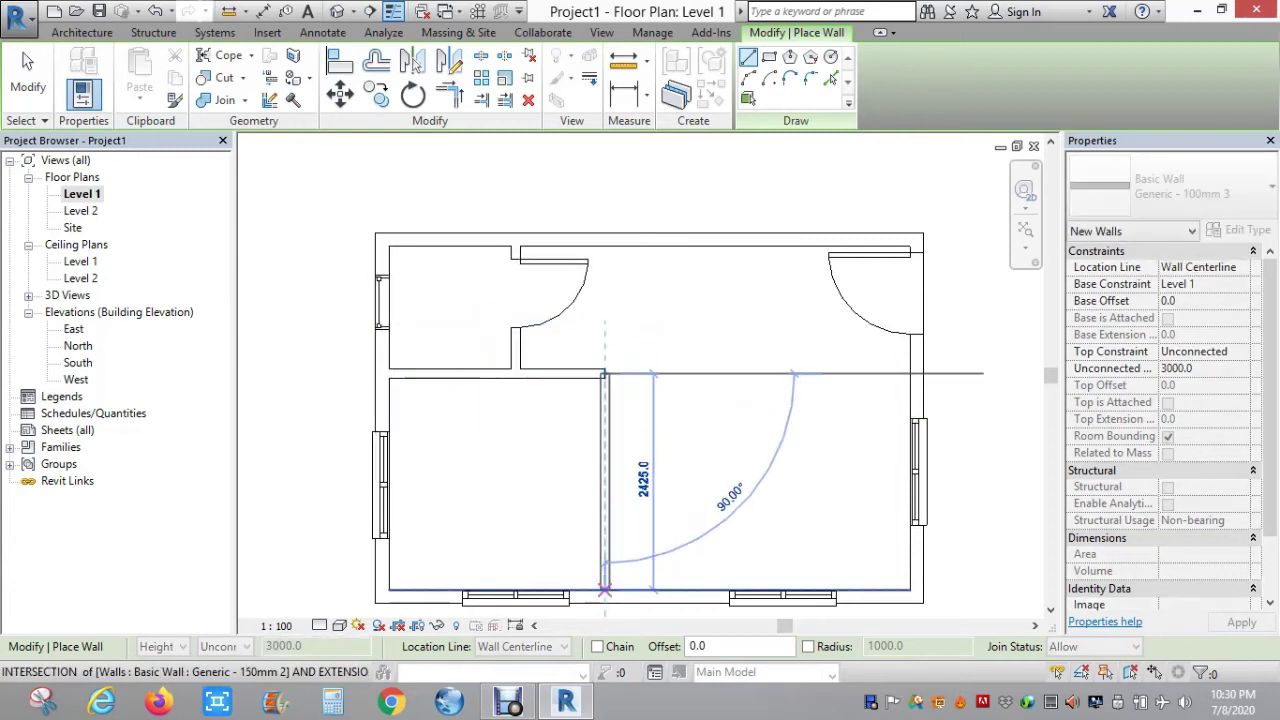
click(604, 596)
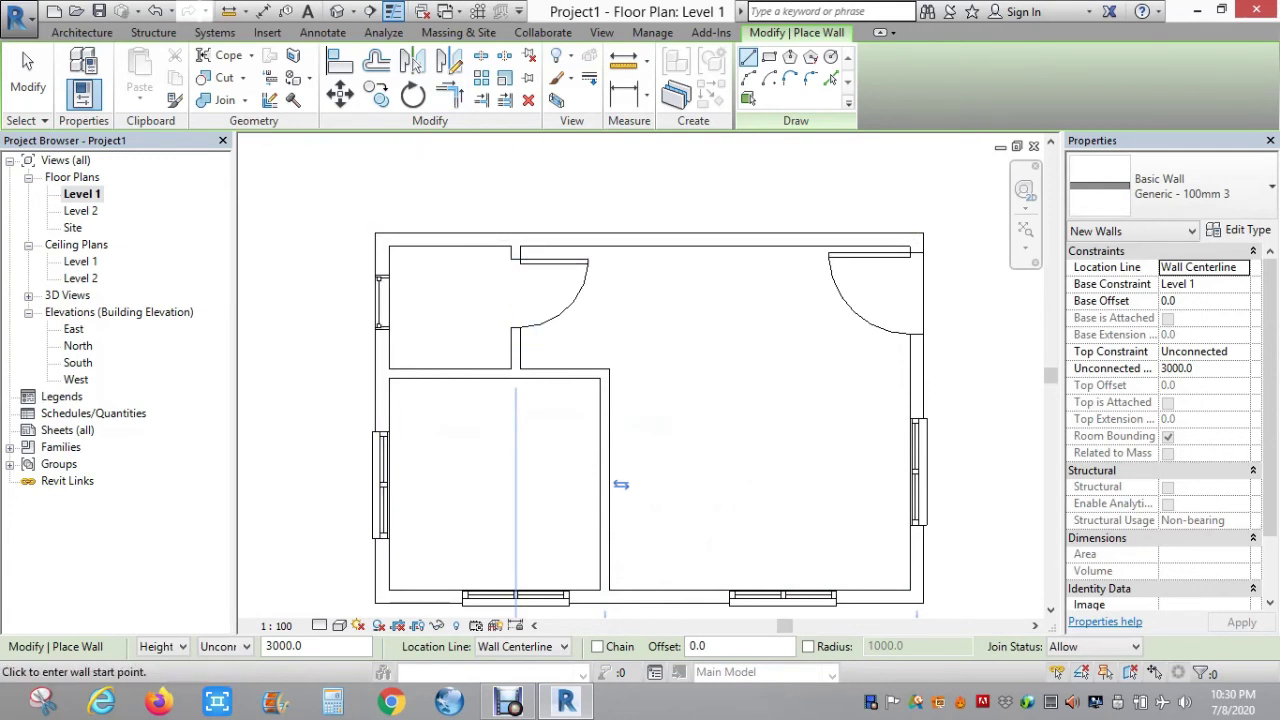
click(82, 32)
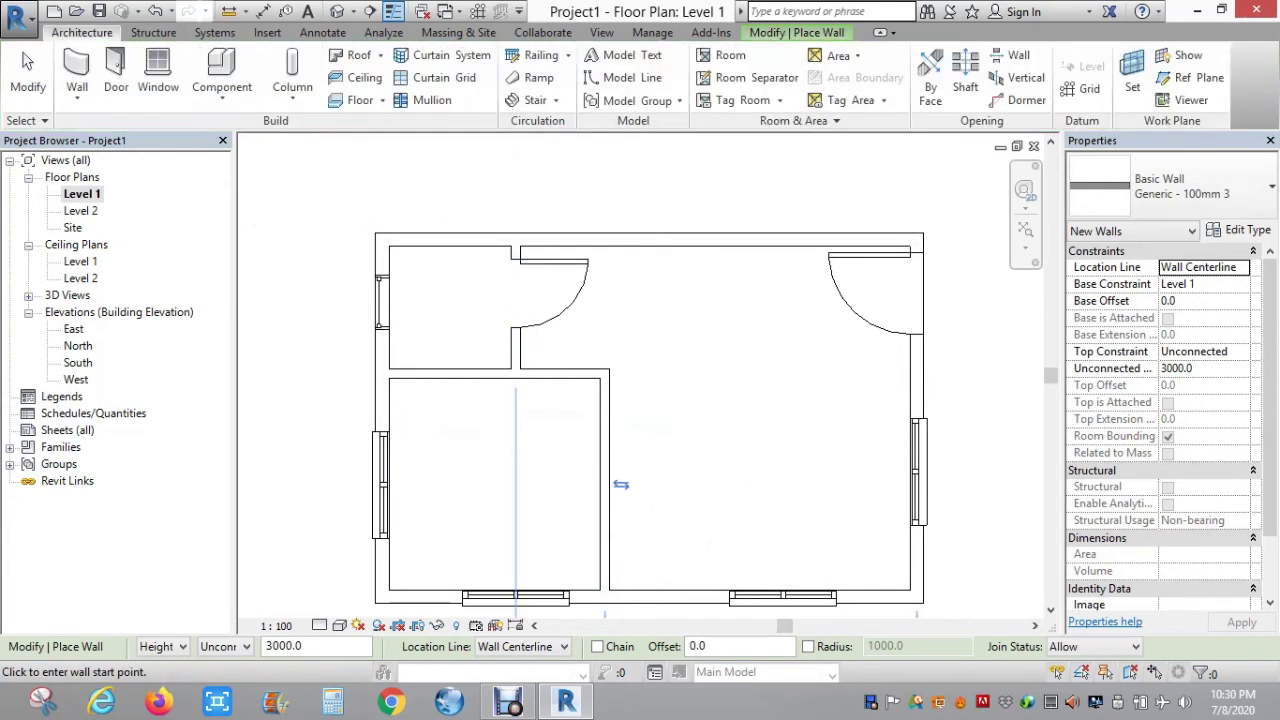
- Place a flipped M_Single-Flush door near the bottom of the new partition
click(116, 72)
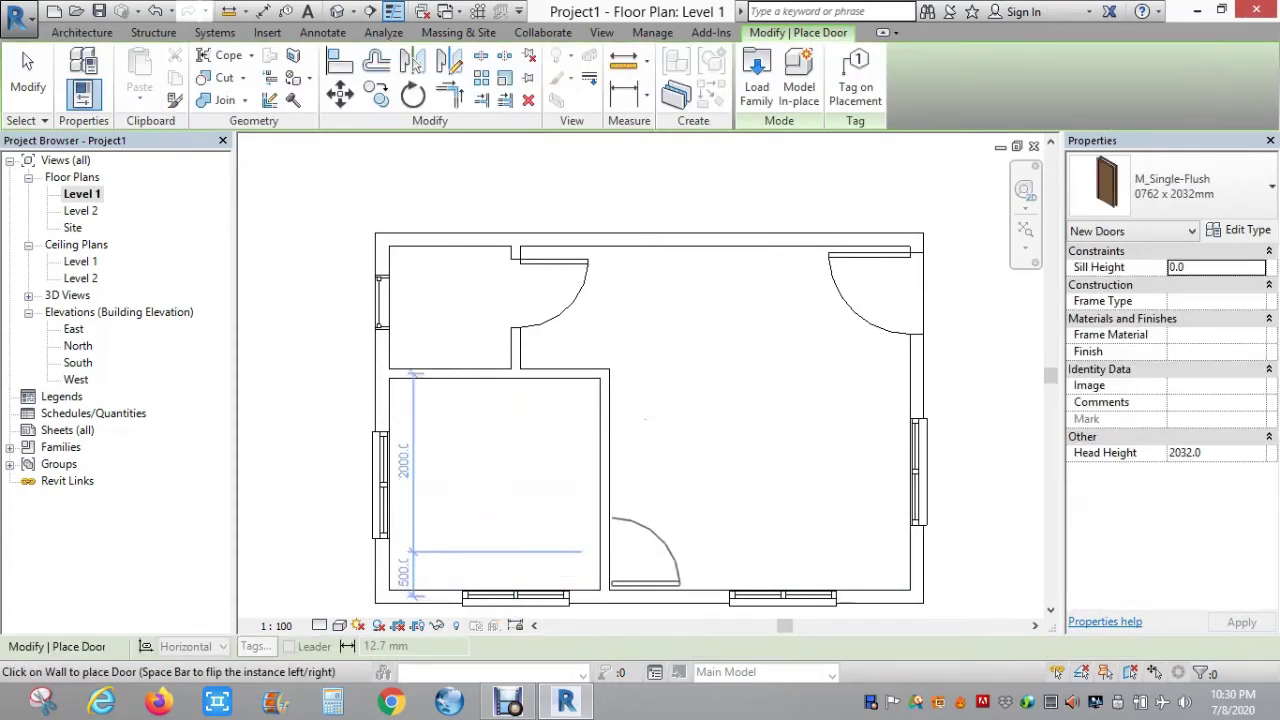
key(space)
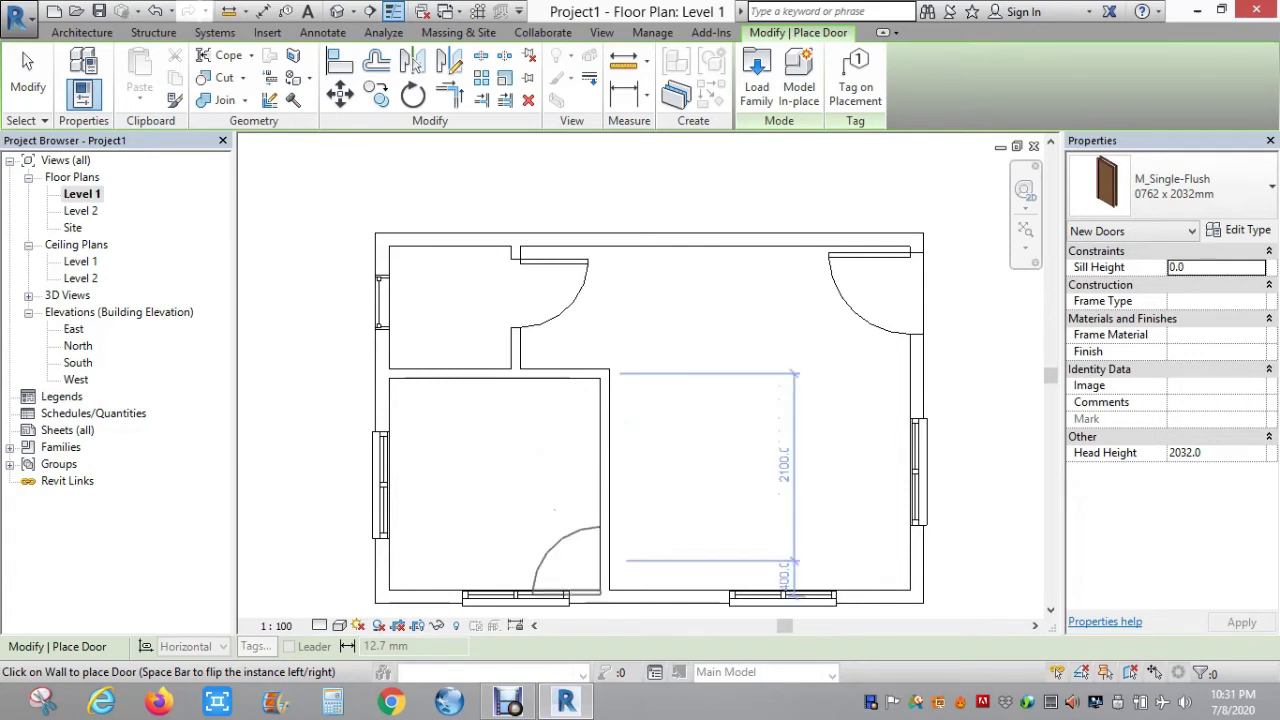
click(605, 543)
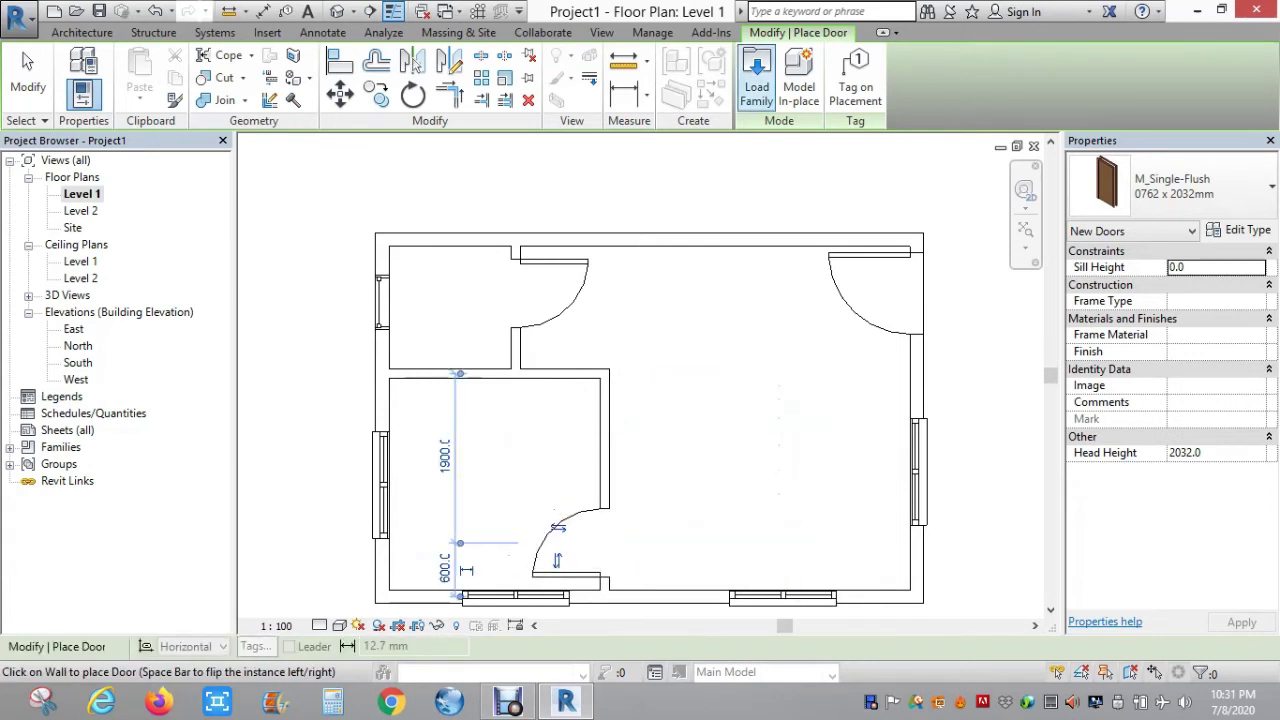
click(757, 75)
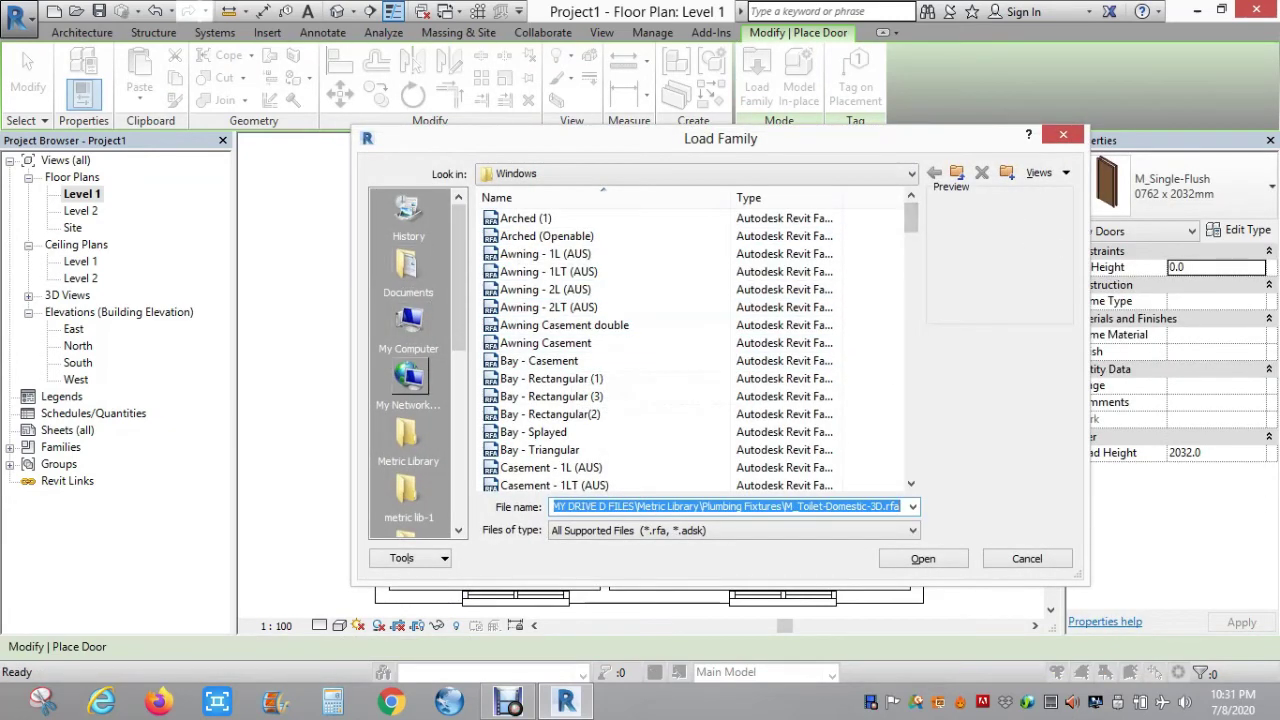
- Browse the library to metric lib-1 > Furniture > Beds
click(408, 497)
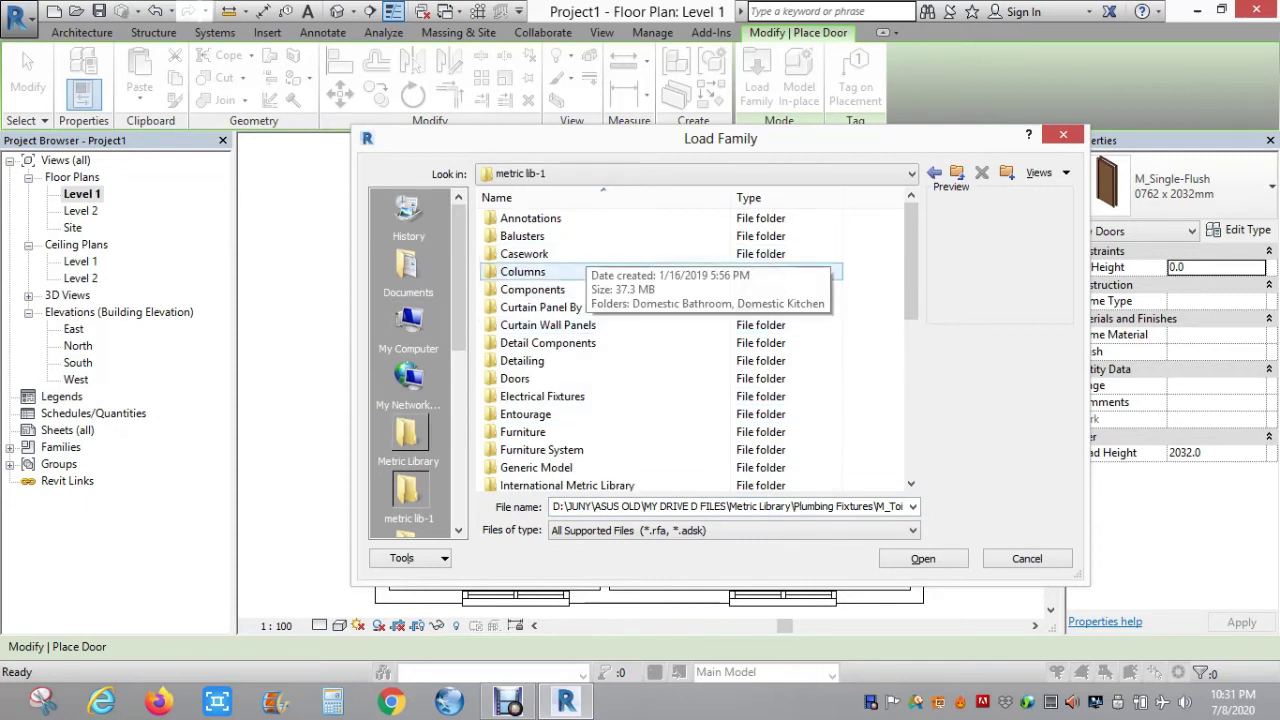
click(523, 432)
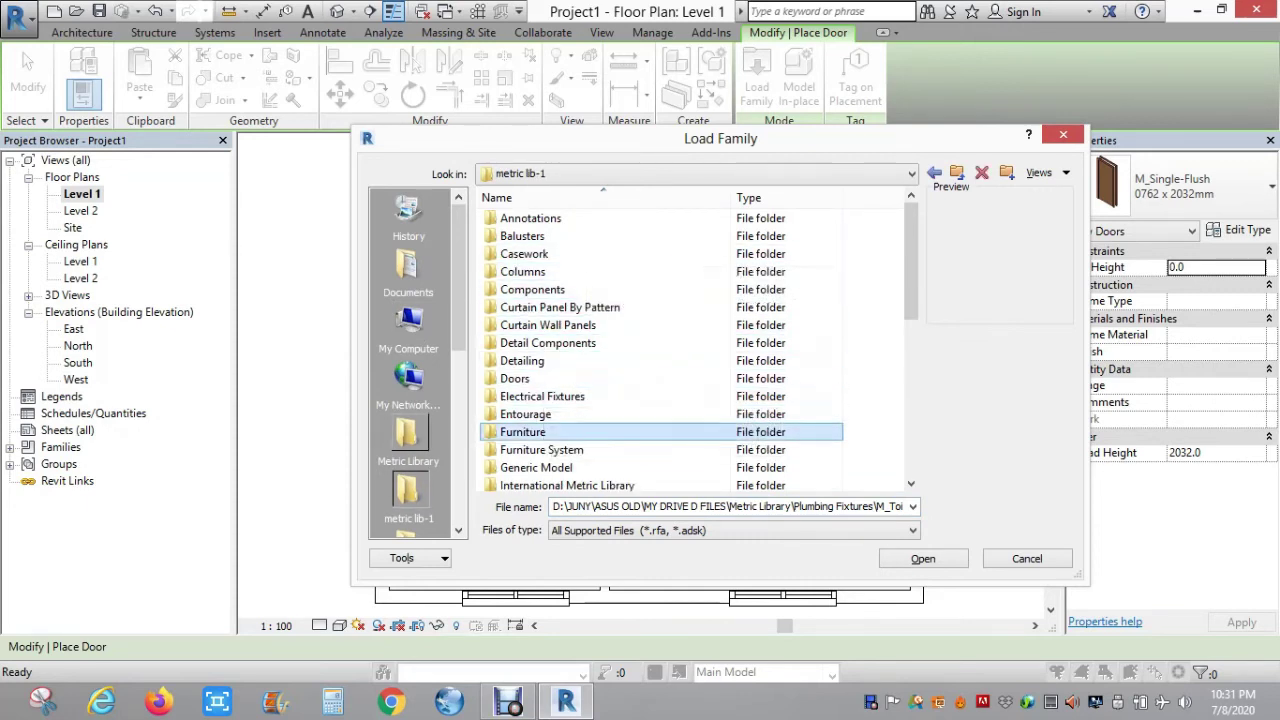
double_click(523, 432)
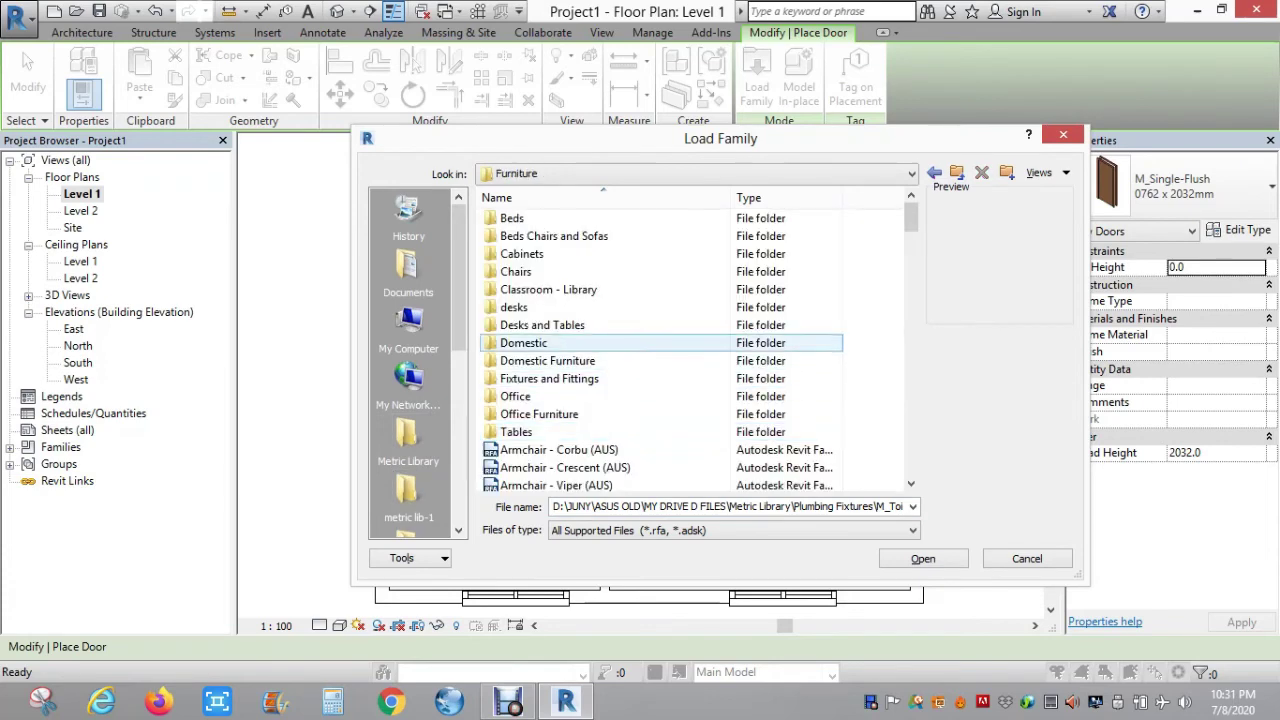
scroll(600, 289, up, 1)
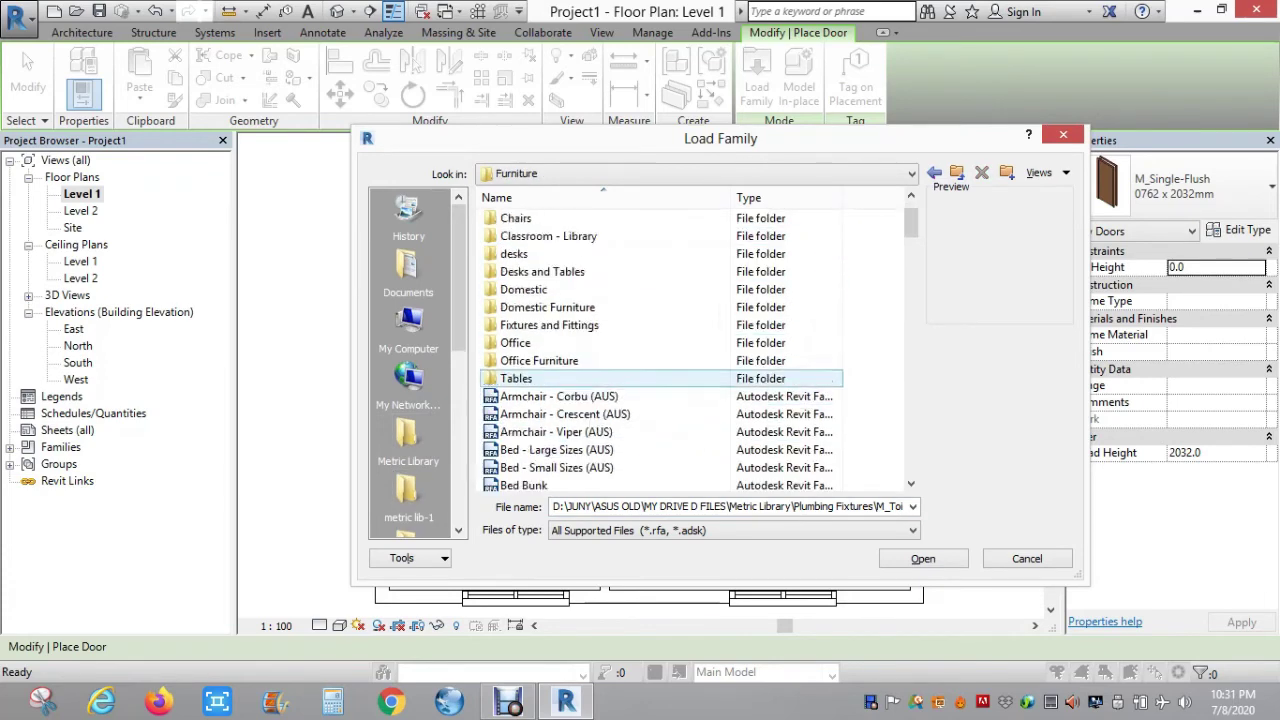
scroll(600, 289, up, 1)
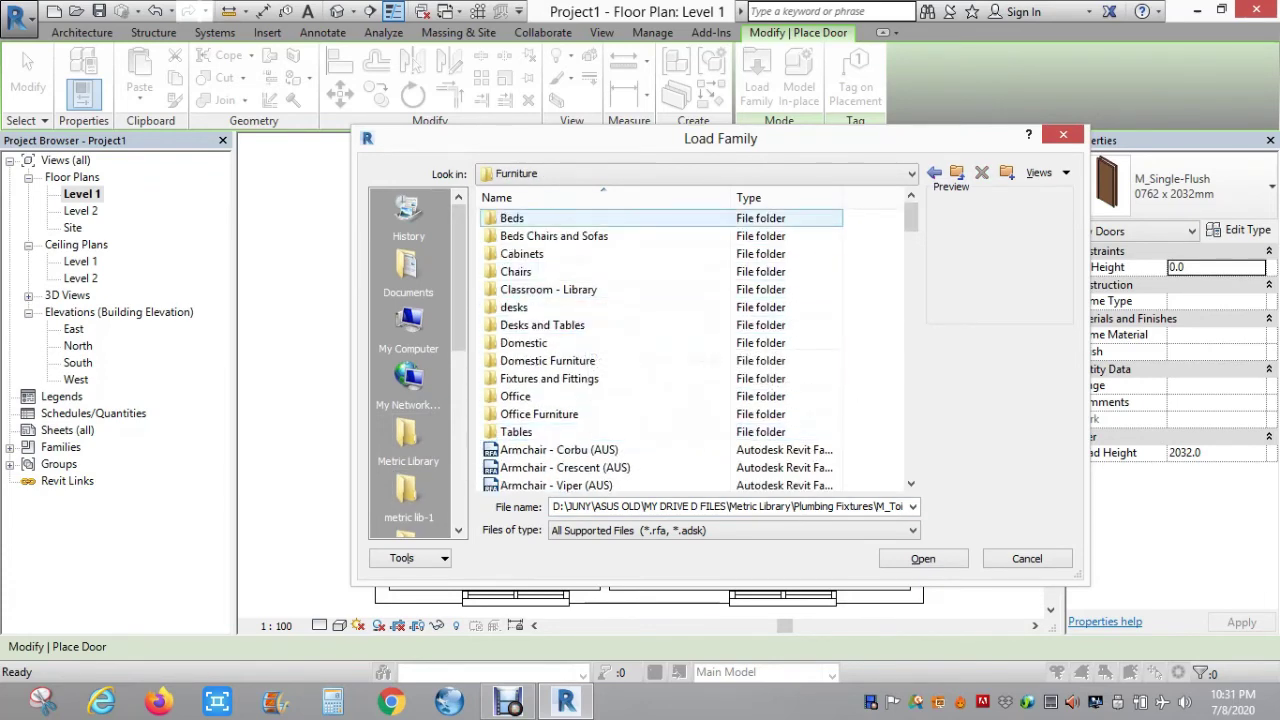
double_click(512, 218)
- Preview the bed families, try loading Bed (3), dismiss the error and cancel loading
click(527, 218)
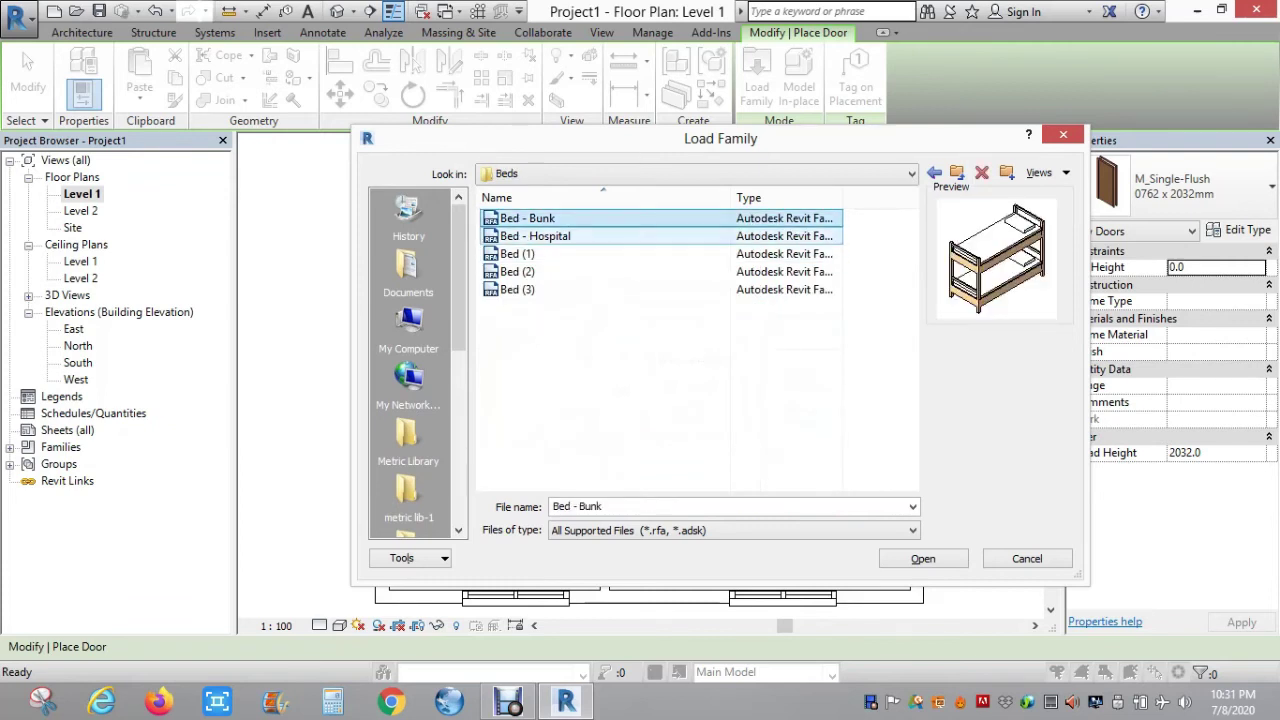
click(535, 236)
click(517, 254)
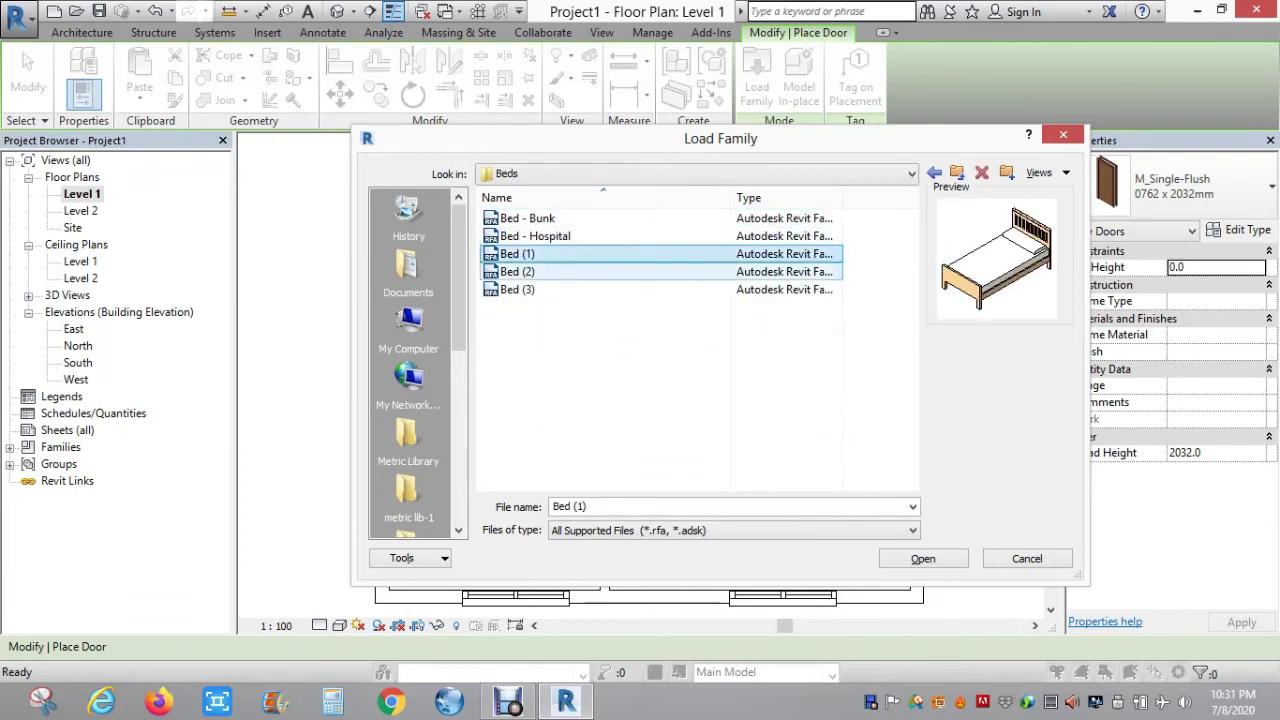
click(517, 272)
click(517, 289)
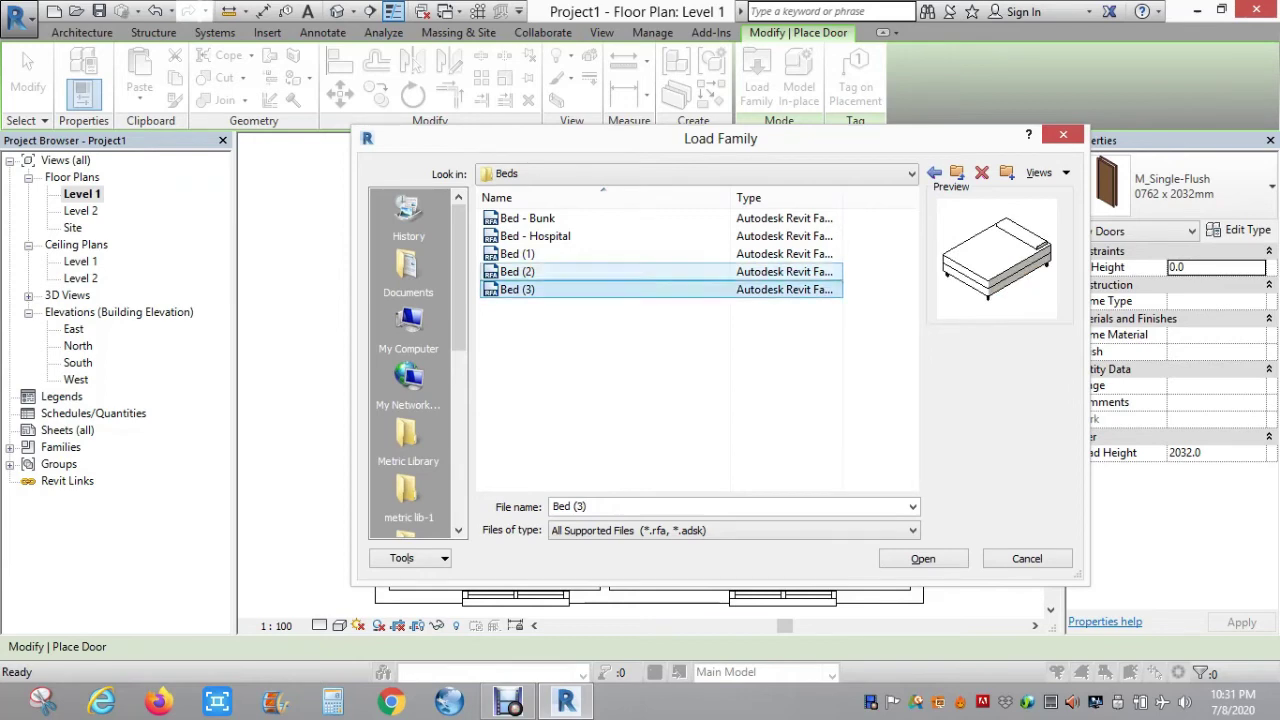
click(923, 558)
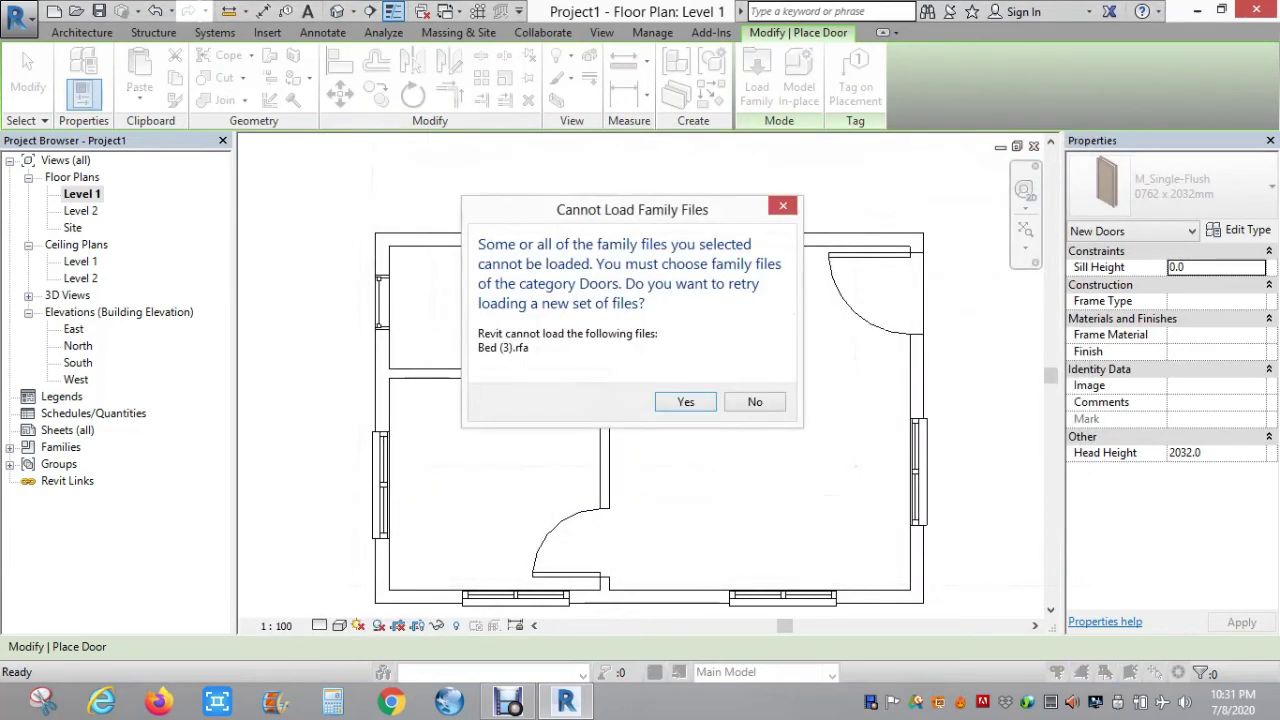
key(Return)
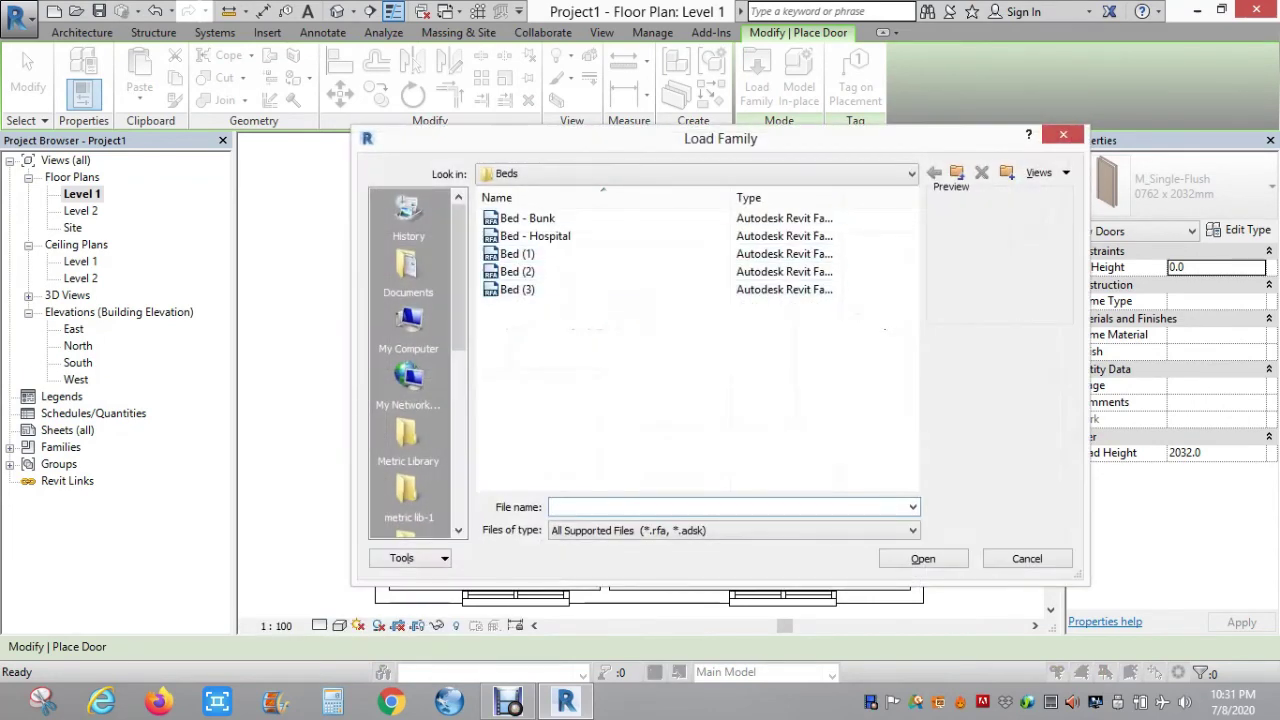
click(1063, 134)
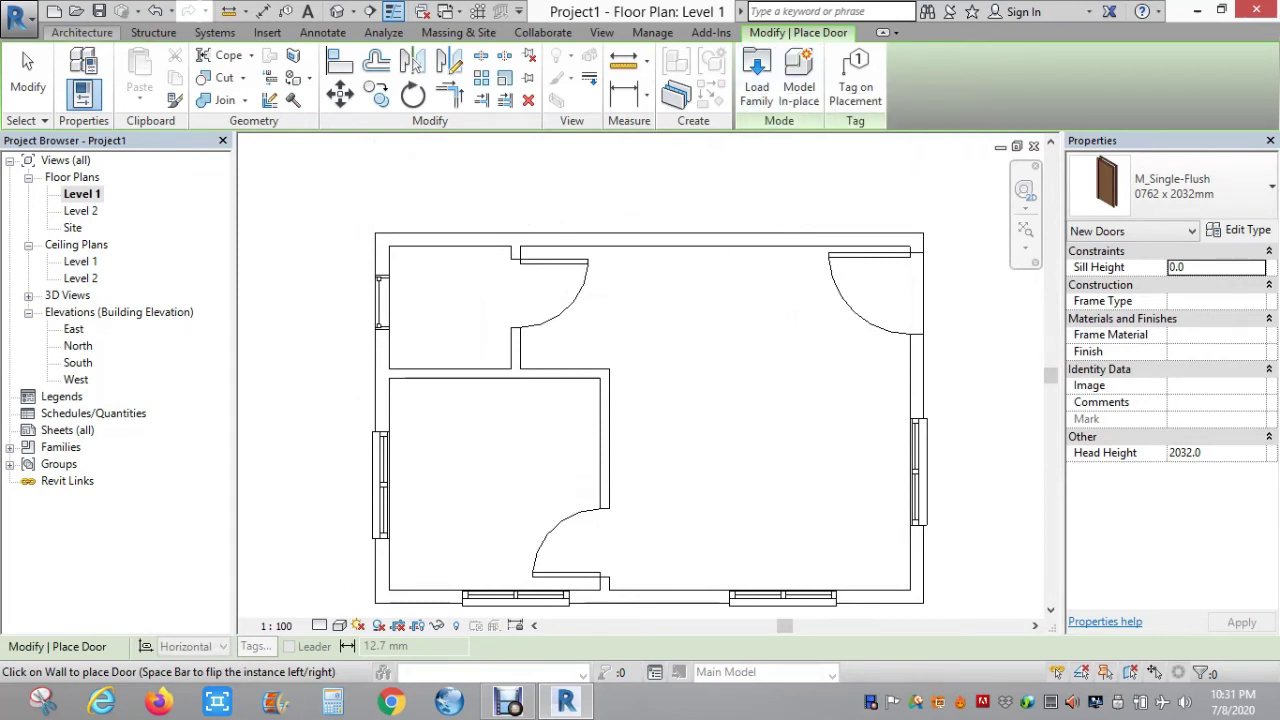
- Start placing a loadable furniture component (M_Desk)
click(82, 32)
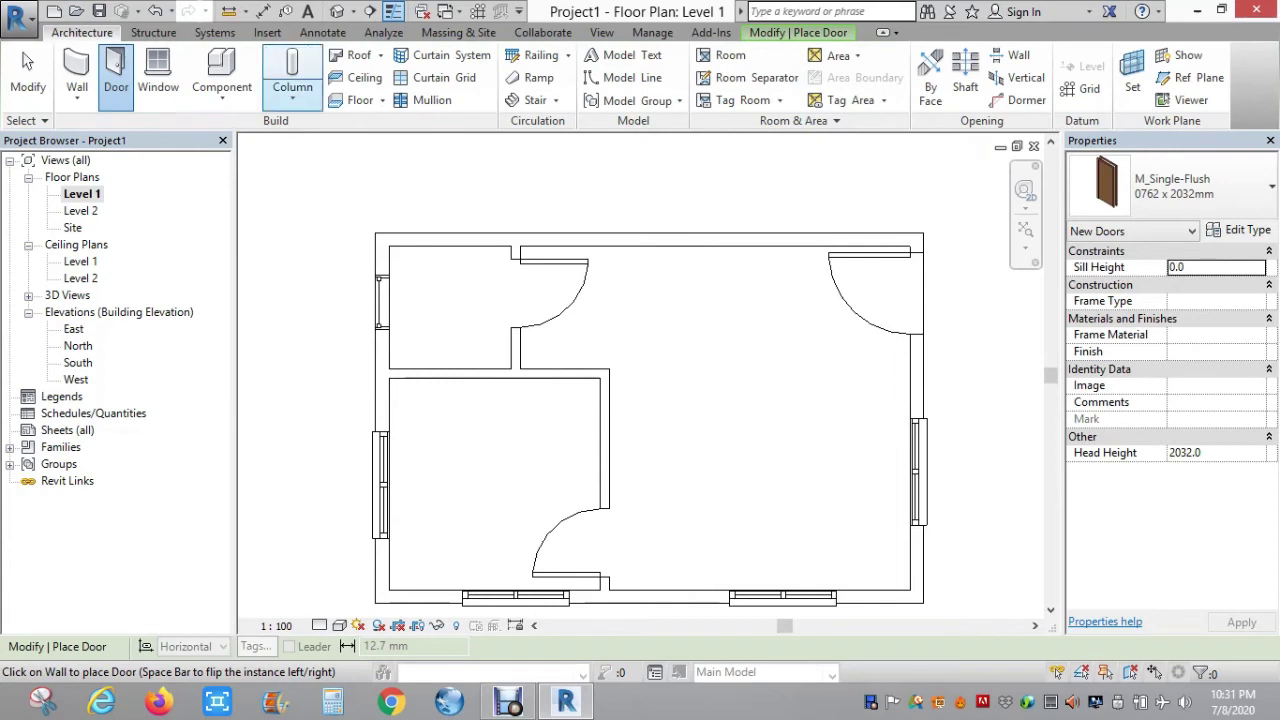
click(222, 92)
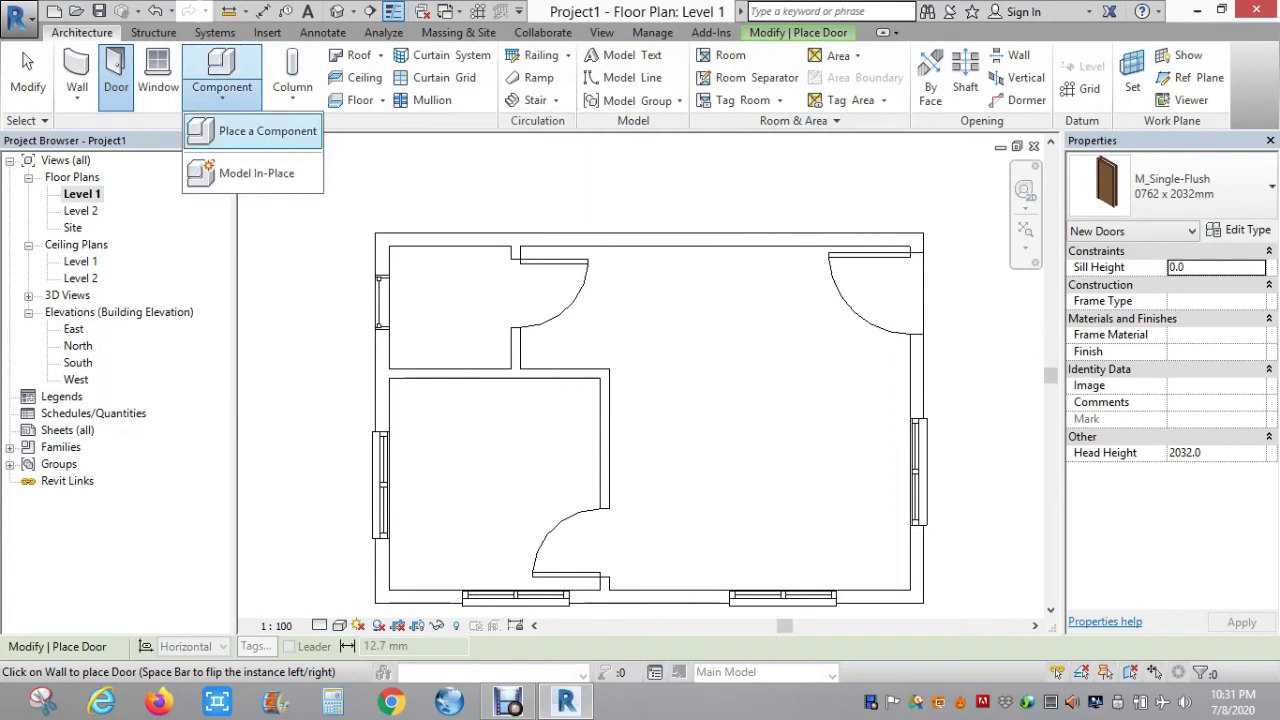
click(262, 131)
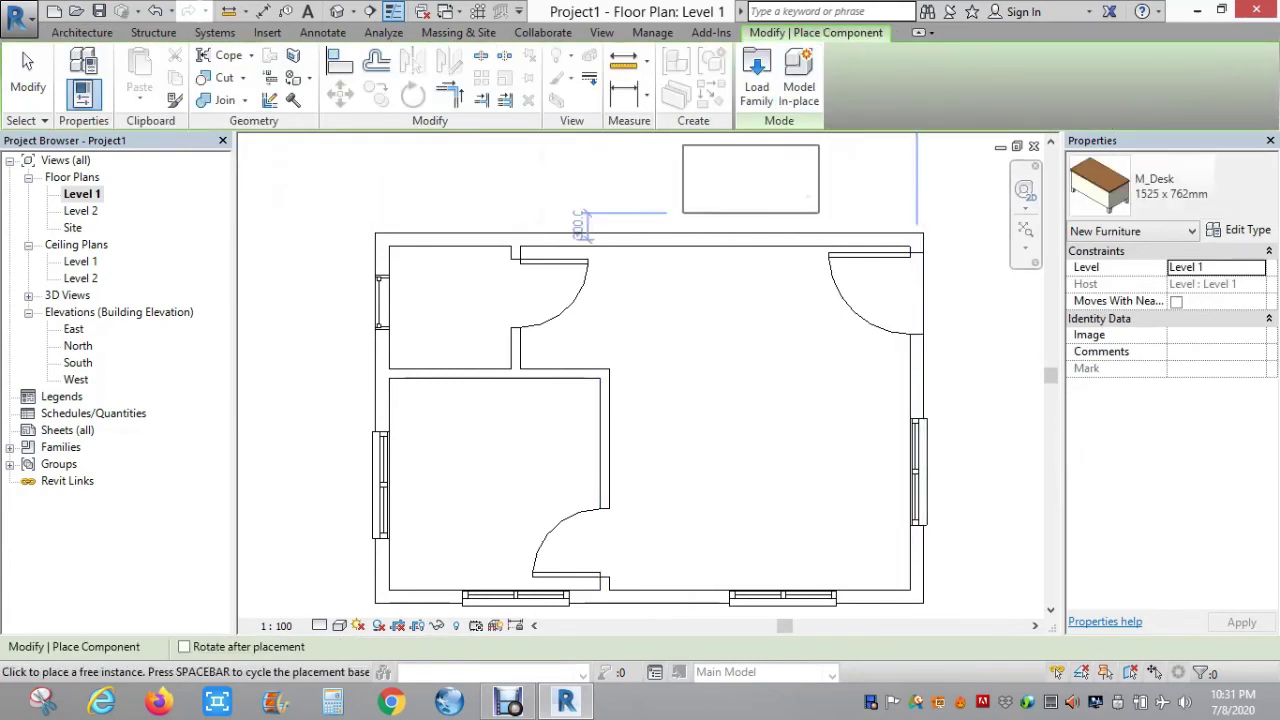
- Browse the component type list, then open Load Family at the Beds folder
click(1170, 186)
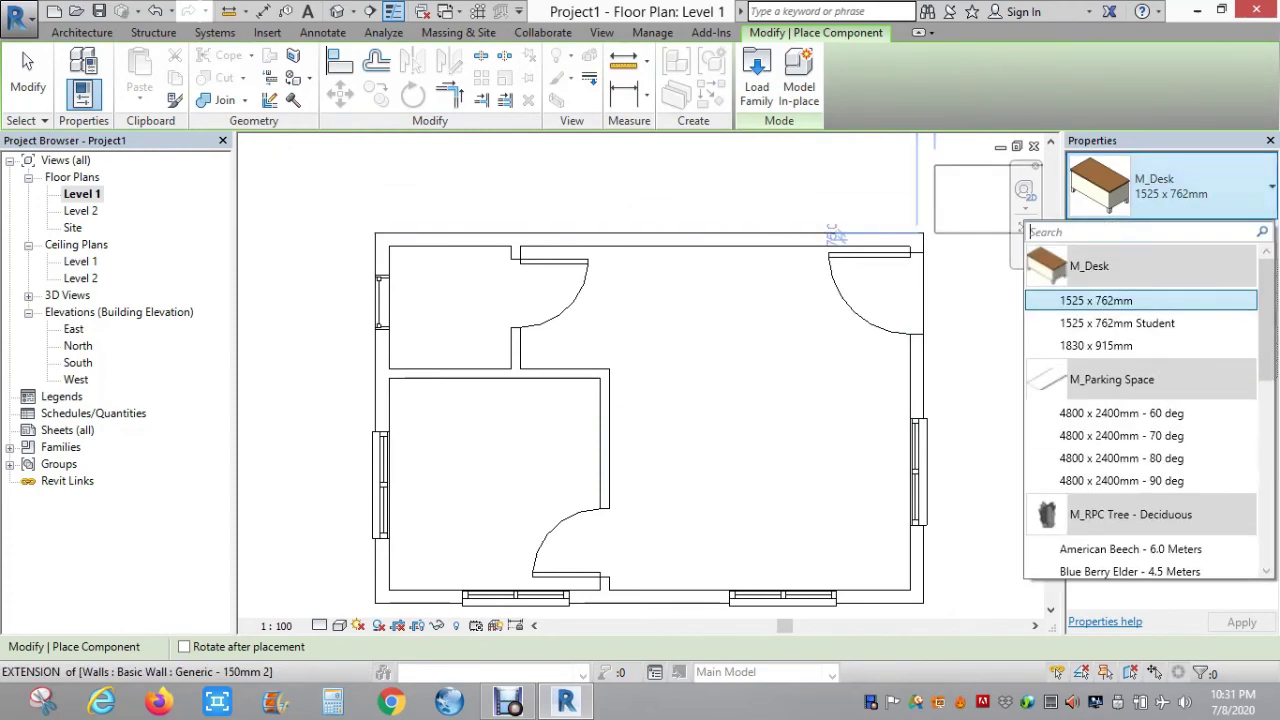
scroll(1140, 350, down, 2)
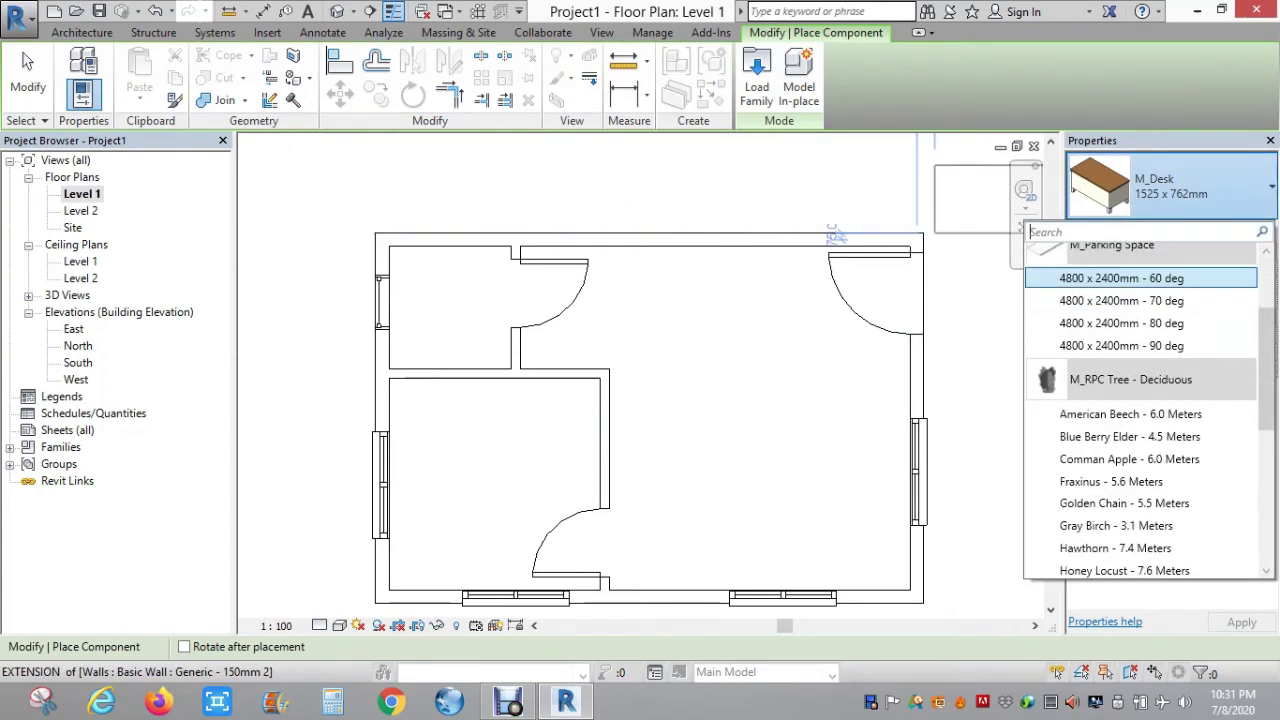
scroll(1140, 368, down, 3)
scroll(1140, 368, up, 3)
scroll(1140, 368, up, 2)
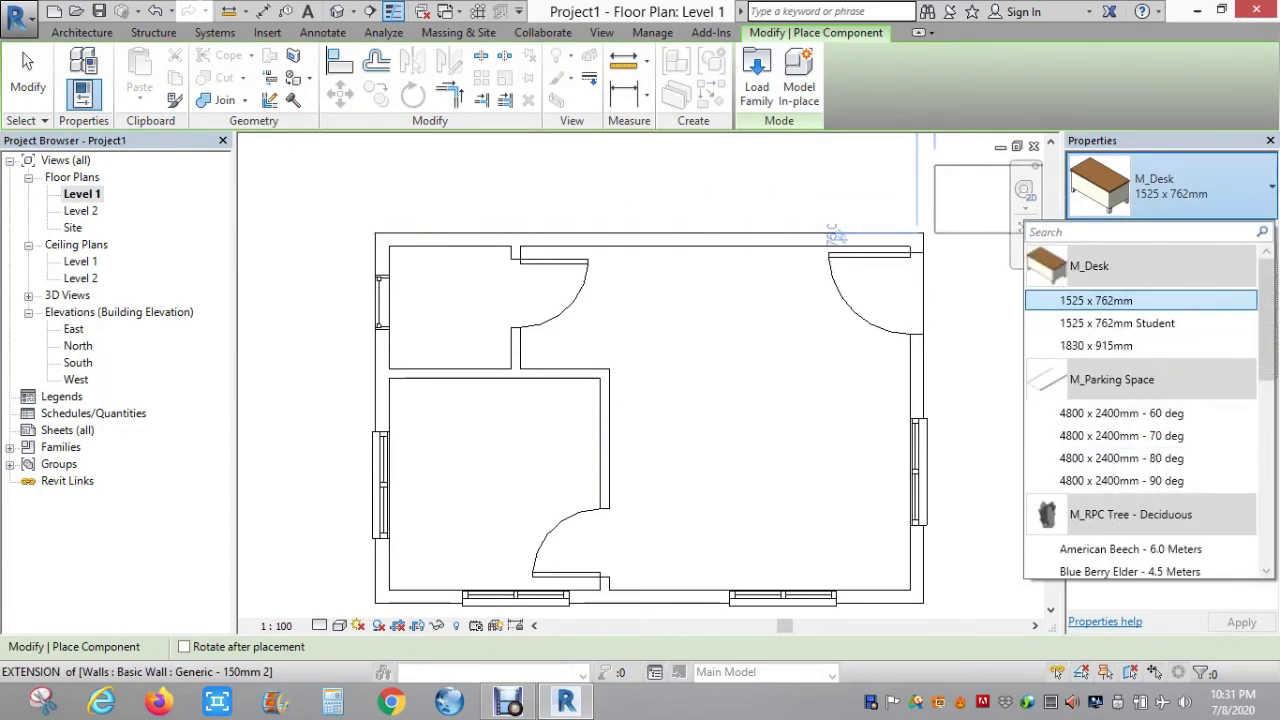
scroll(1140, 345, down, 3)
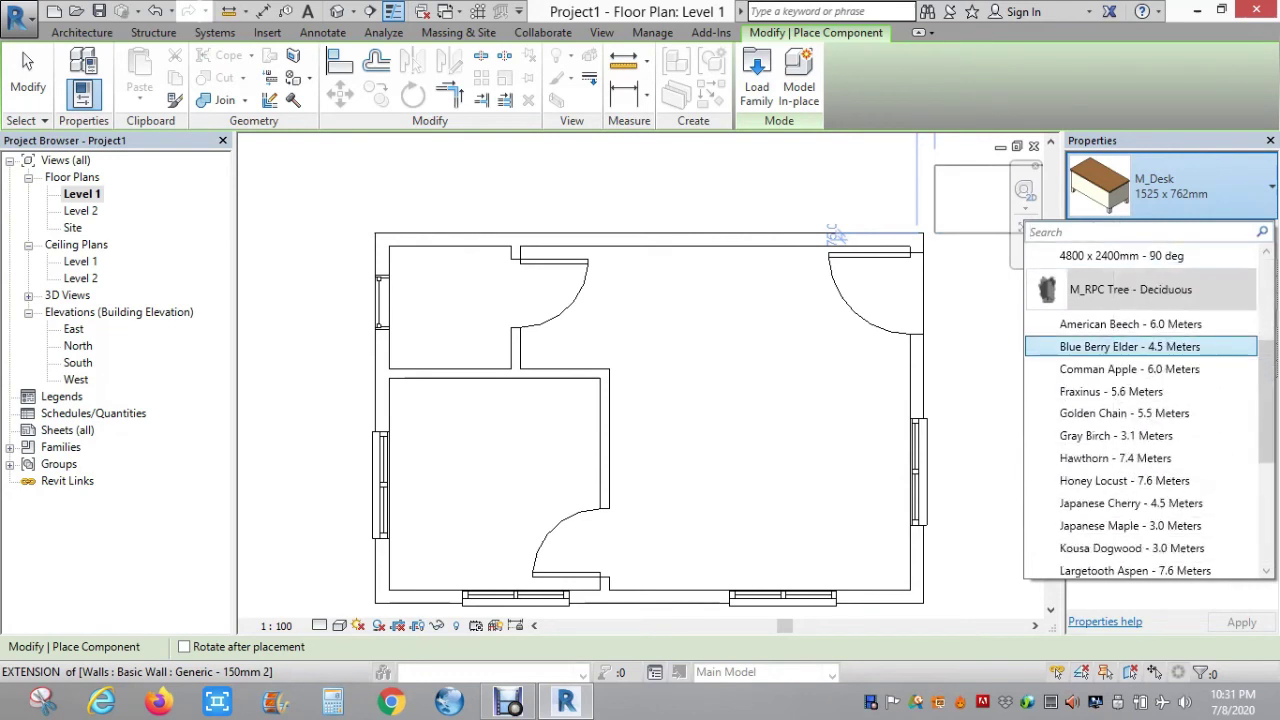
scroll(1140, 345, down, 2)
scroll(1140, 345, down, 2)
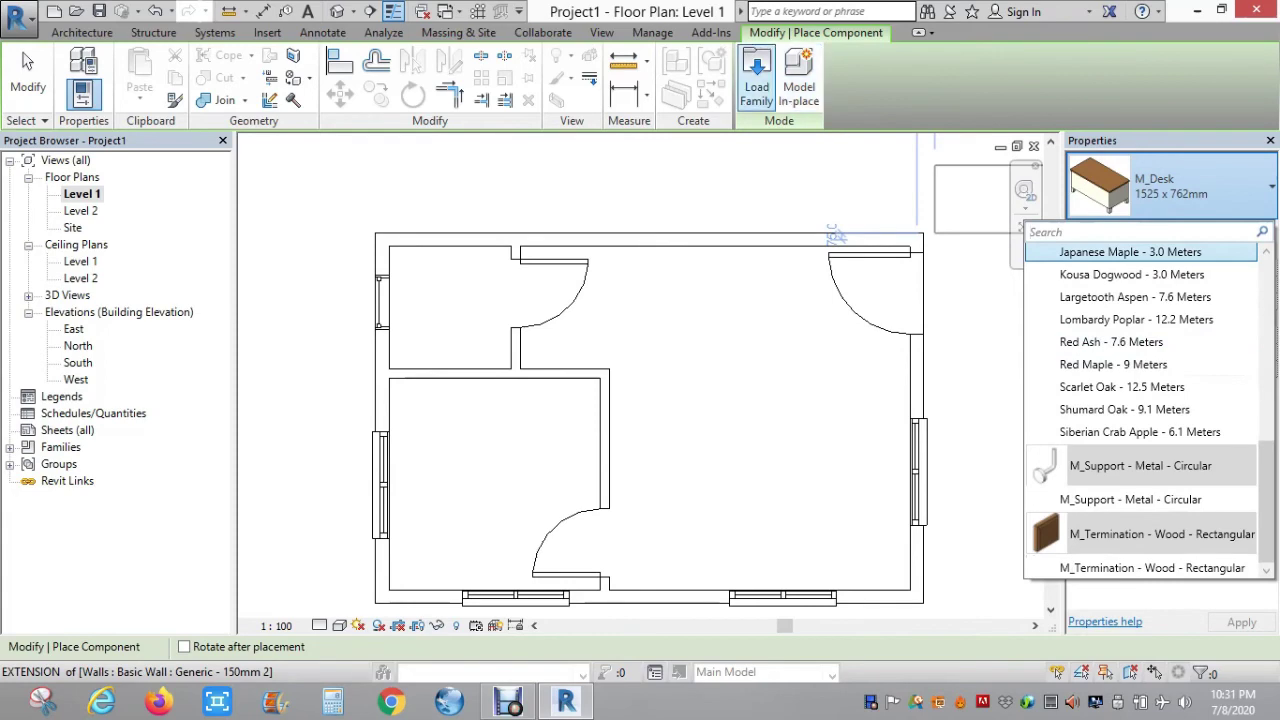
click(757, 80)
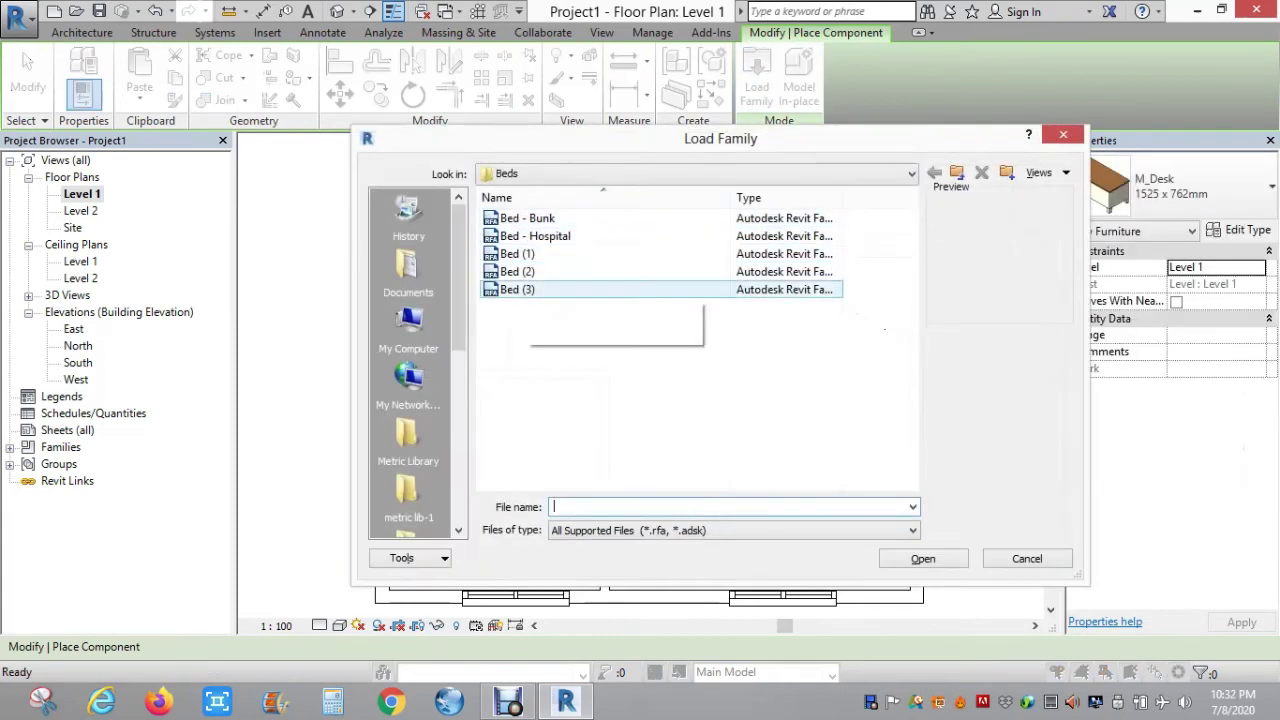
- Load the Bed (3) double bed family into the project
click(517, 289)
click(517, 271)
click(517, 289)
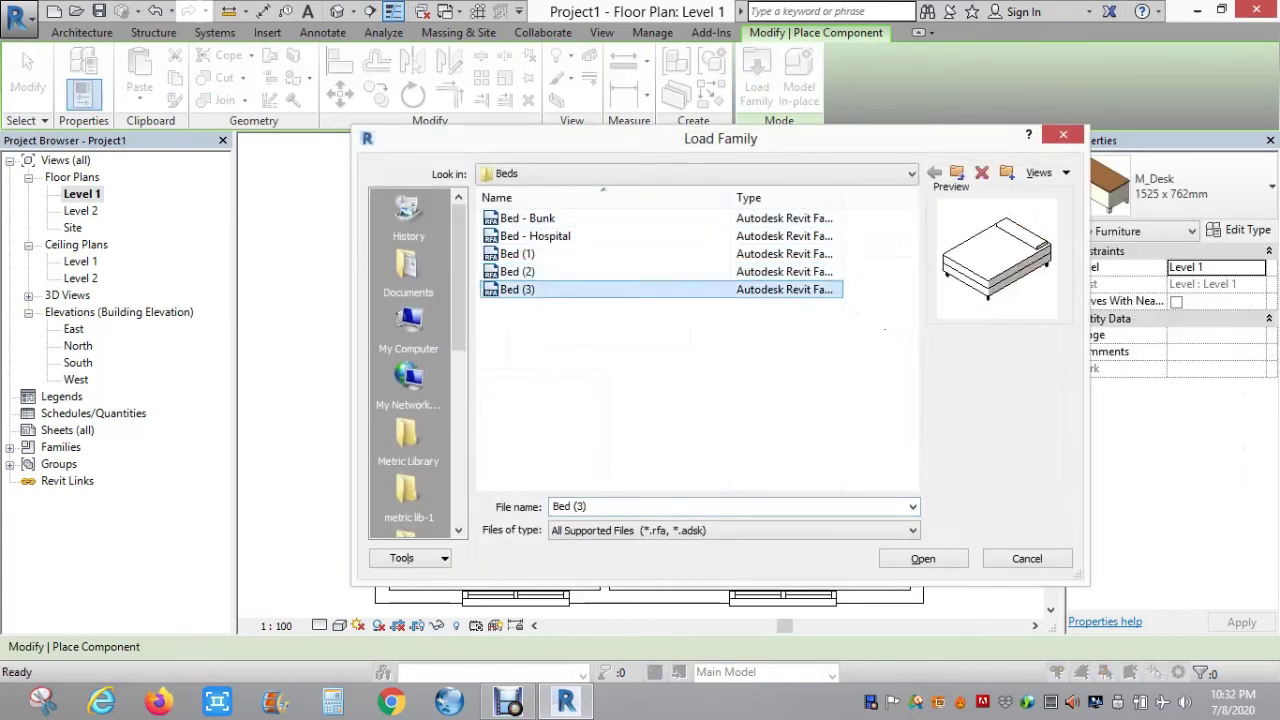
key(Return)
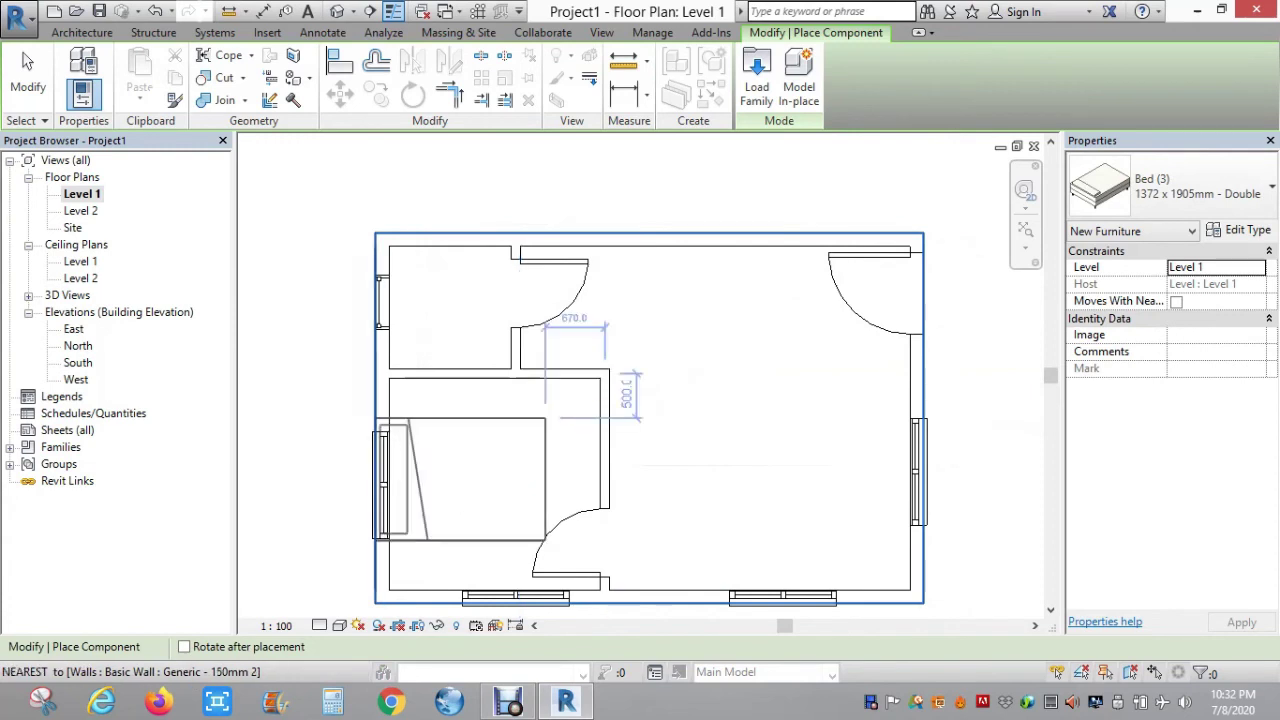
- Rotate the bed horizontally and place it in the lower-left room, pillow against the left wall
key(space)
key(space)
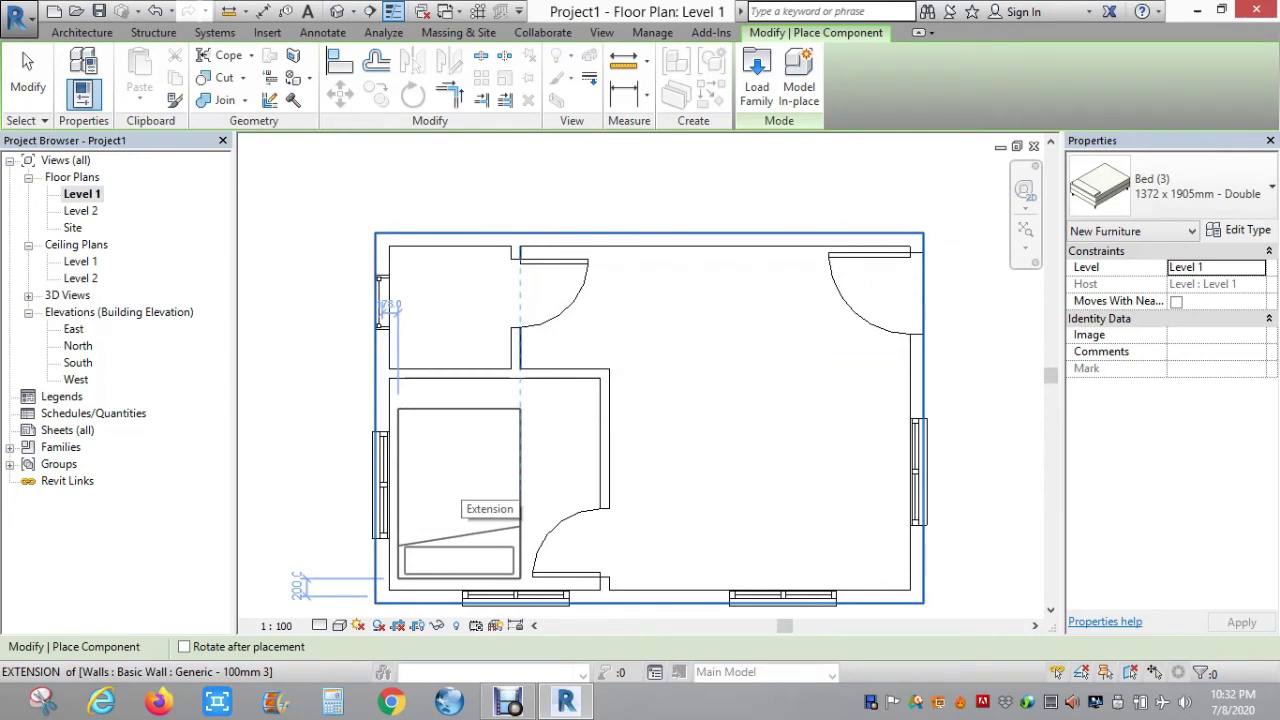
key(space)
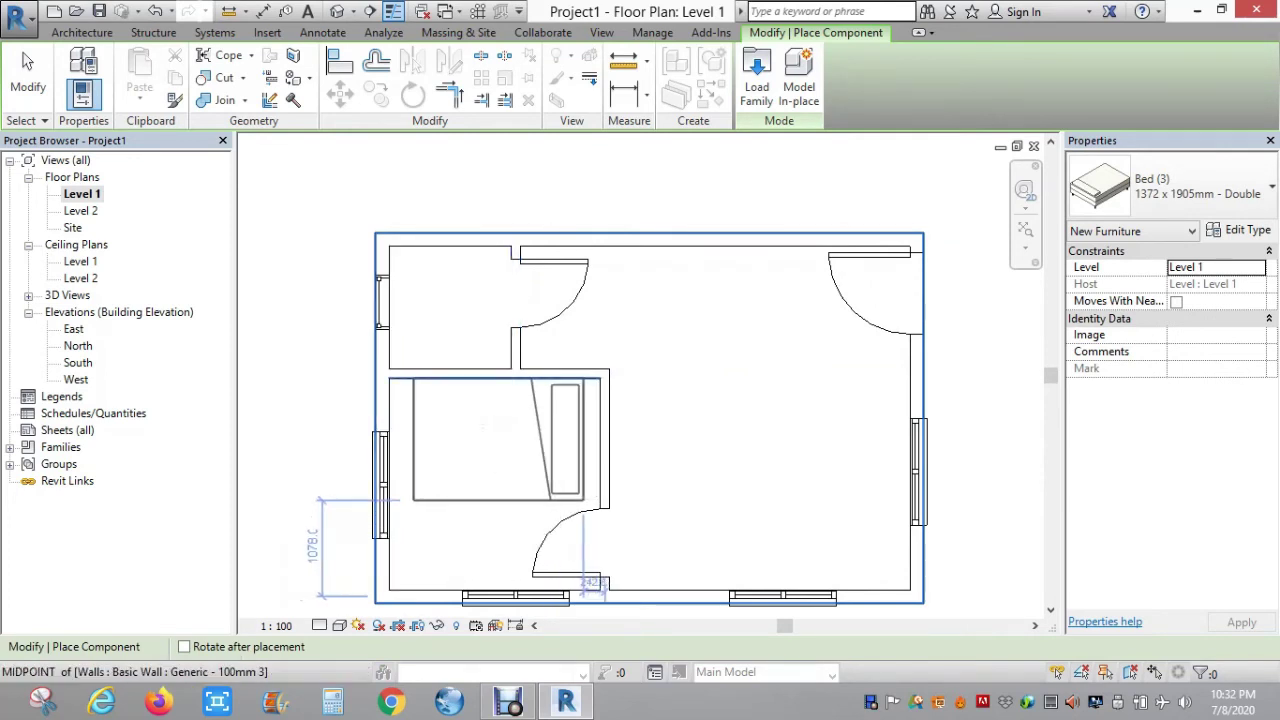
key(space)
key(space)
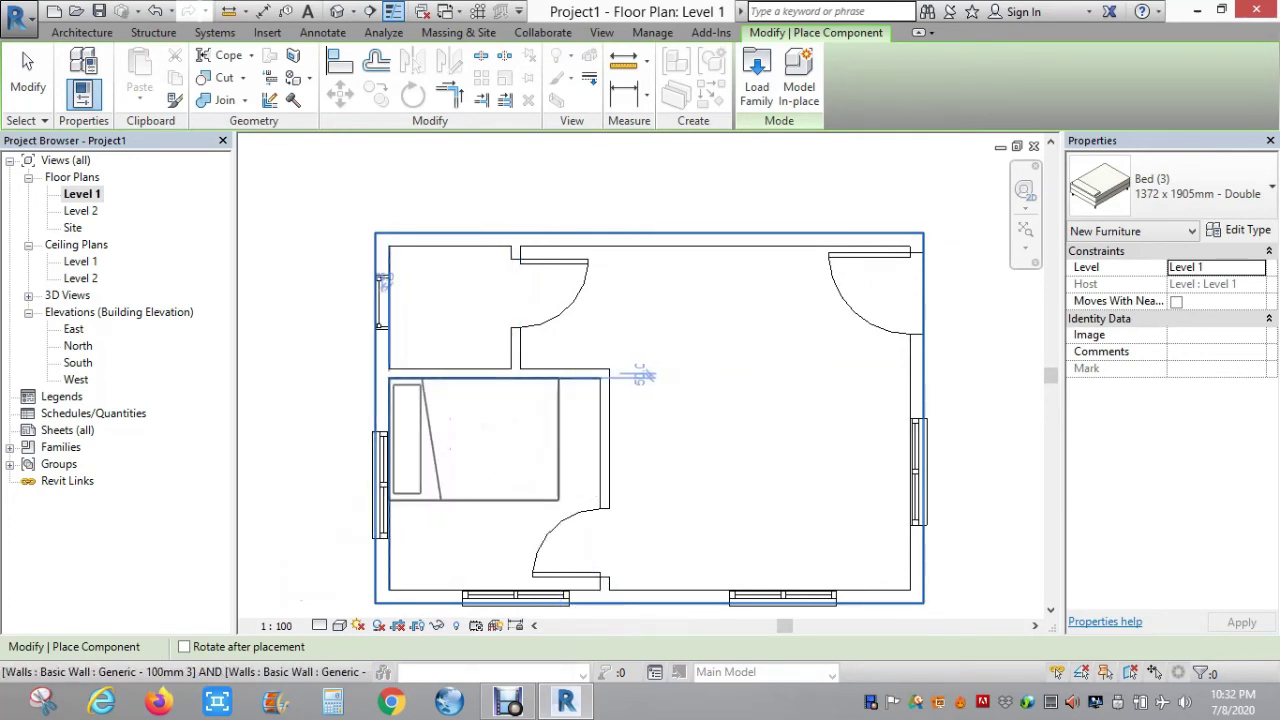
click(520, 455)
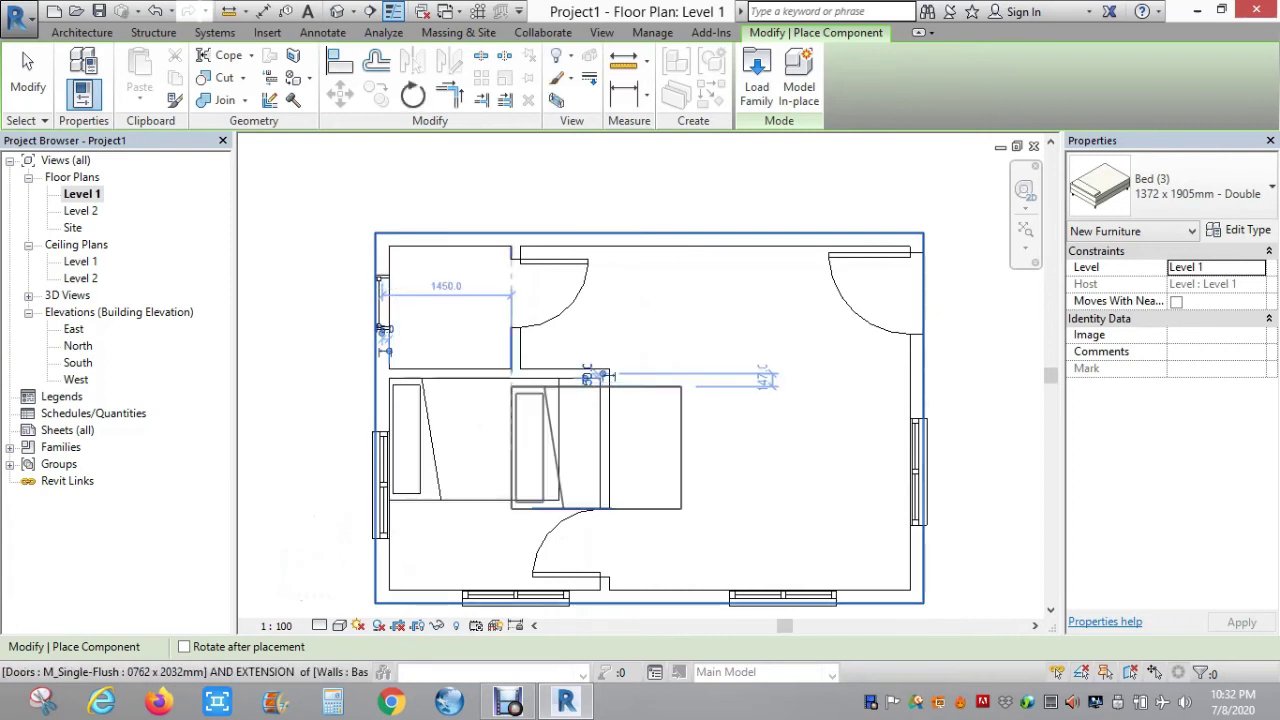
key(space)
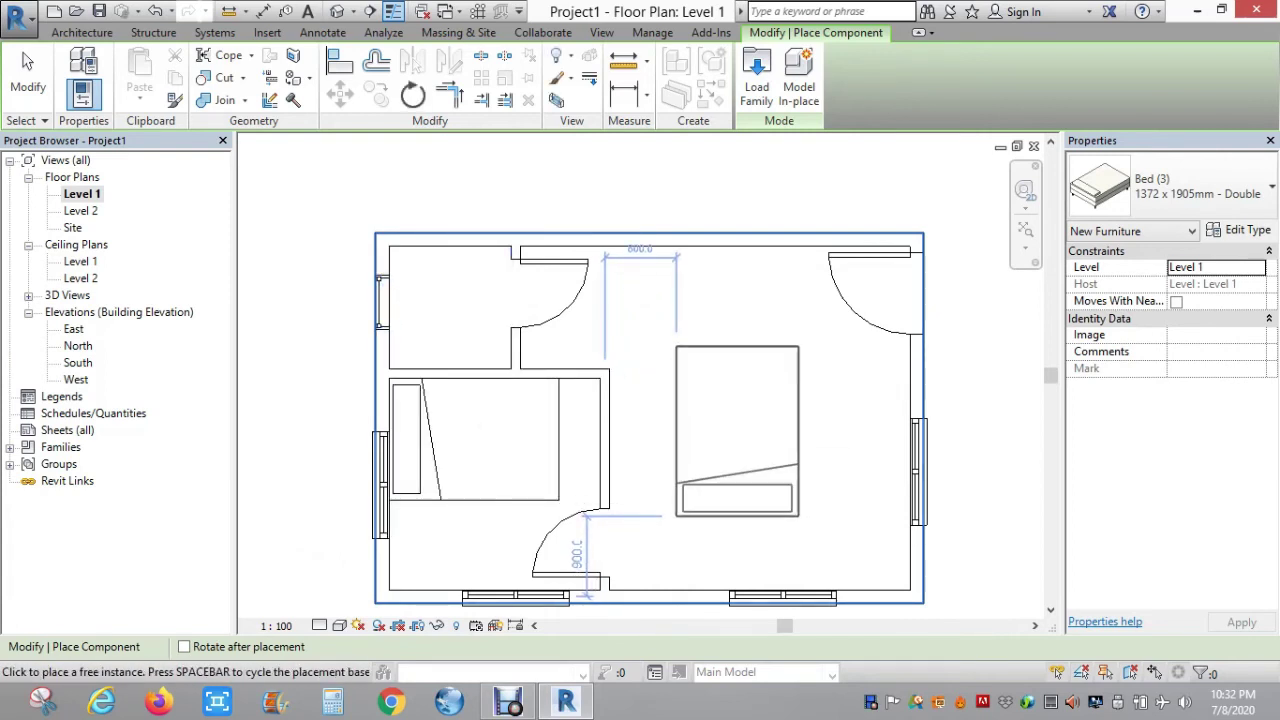
right_click(1025, 230)
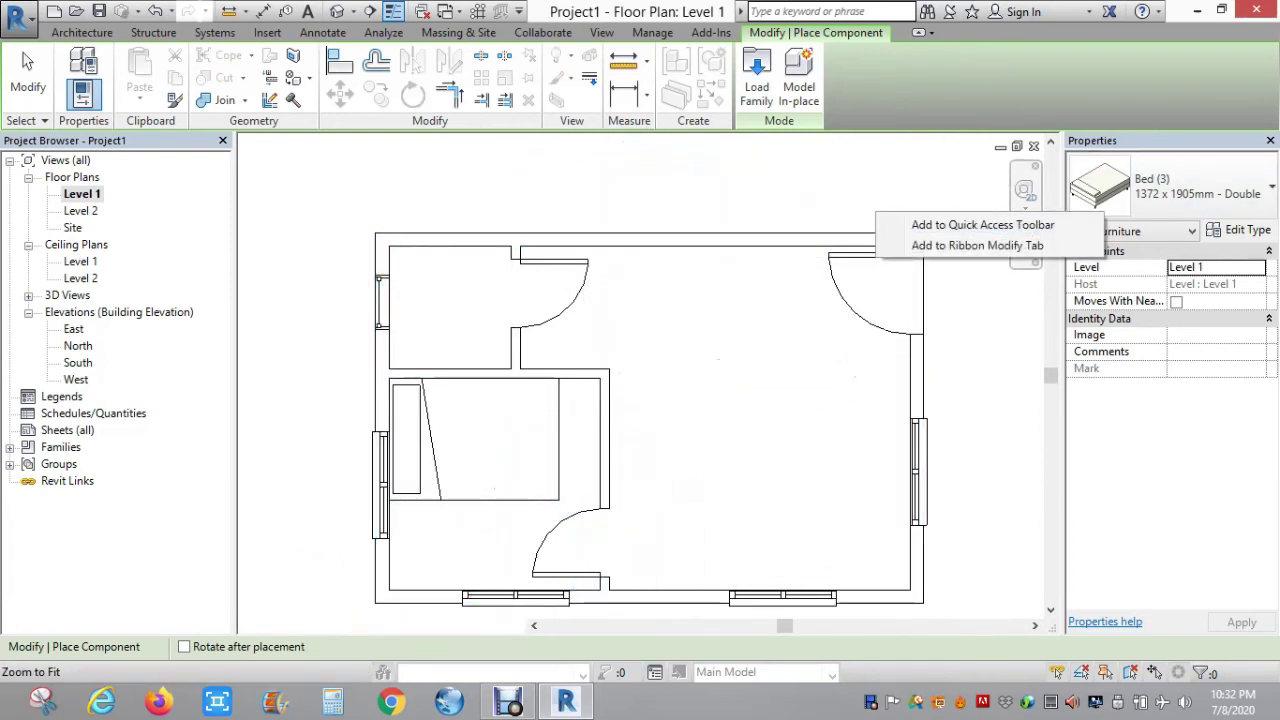
key(Escape)
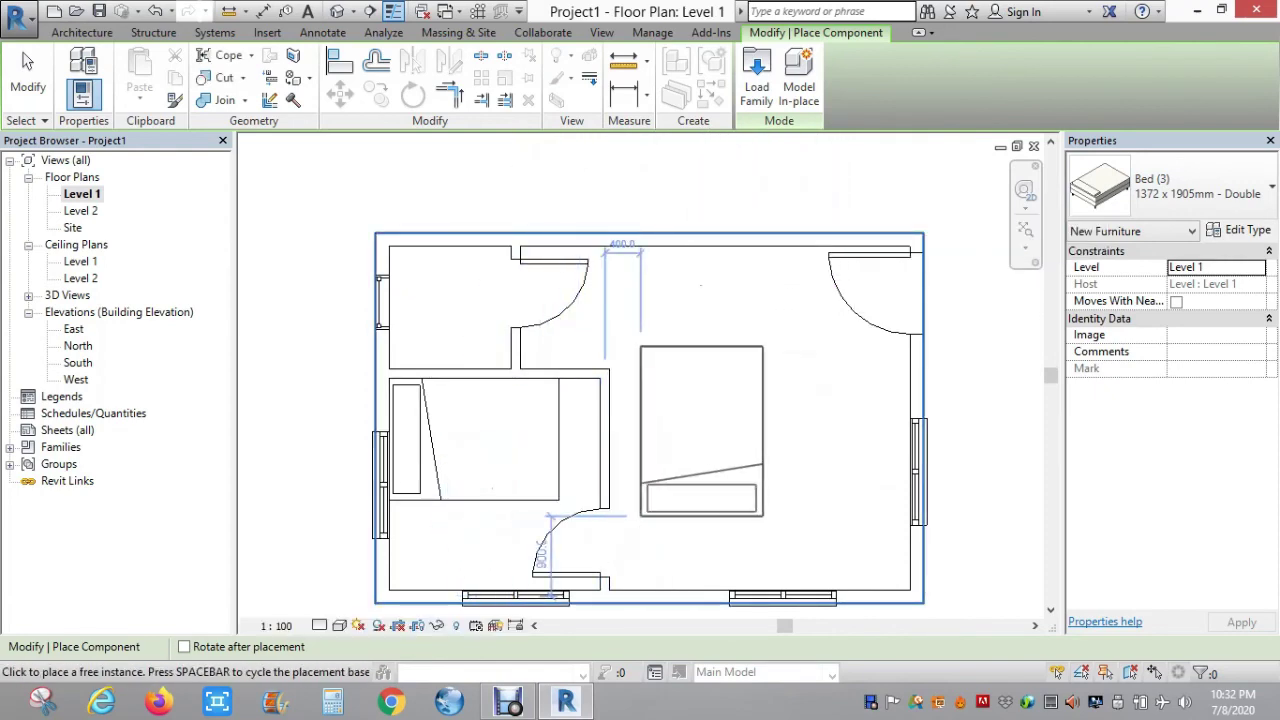
key(Escape)
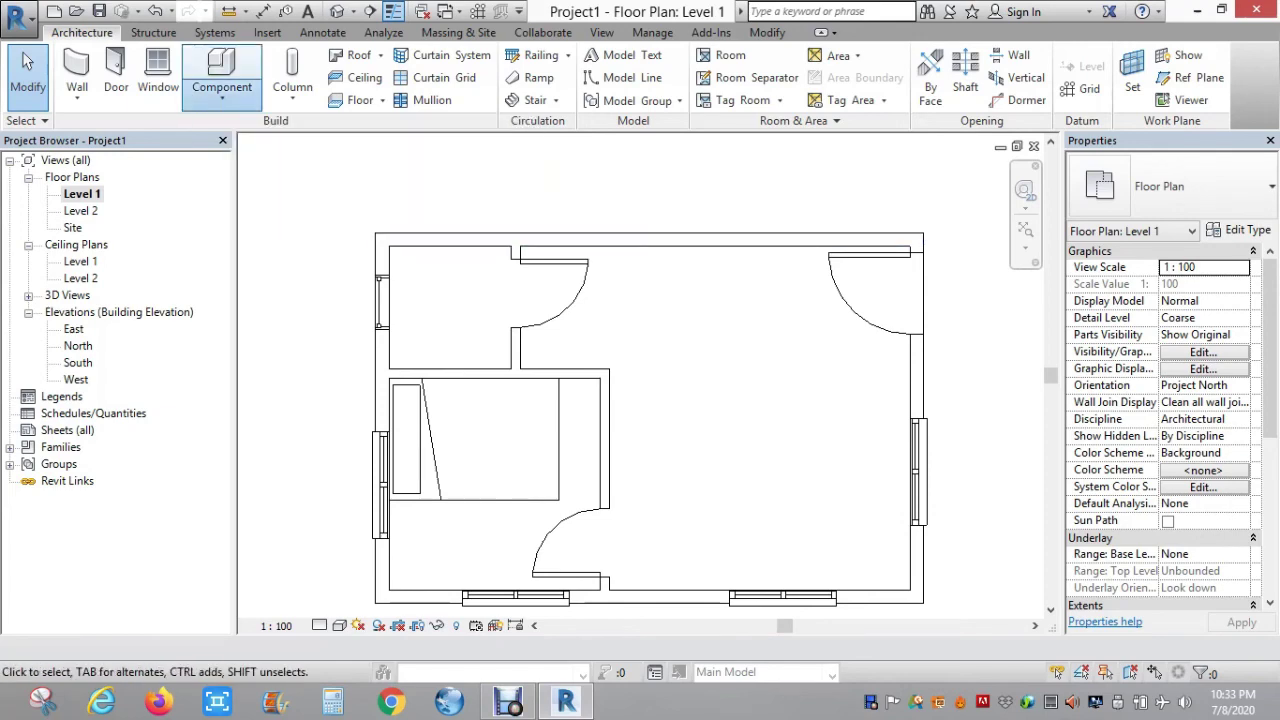
click(222, 97)
- Load the Table Dining-Circular-4 Seater (NZ) family and place one 1200 mm table in the main room's lower-right corner
click(267, 131)
click(757, 93)
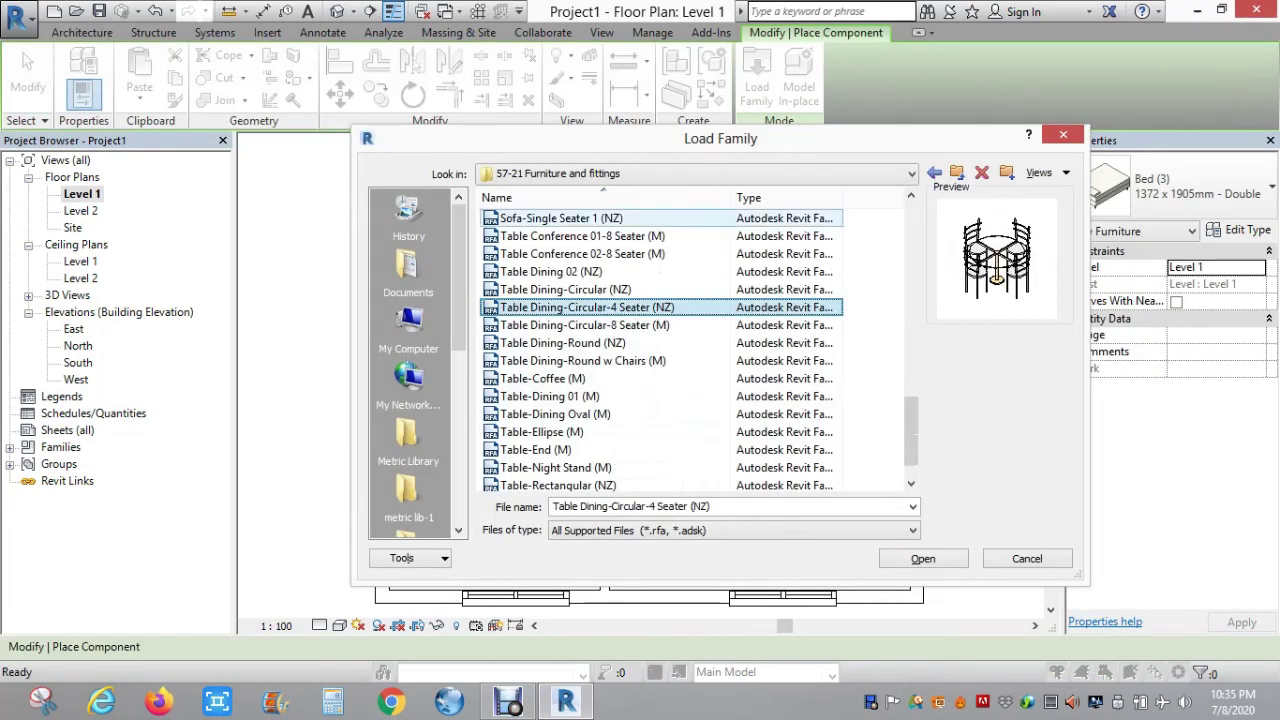
click(923, 559)
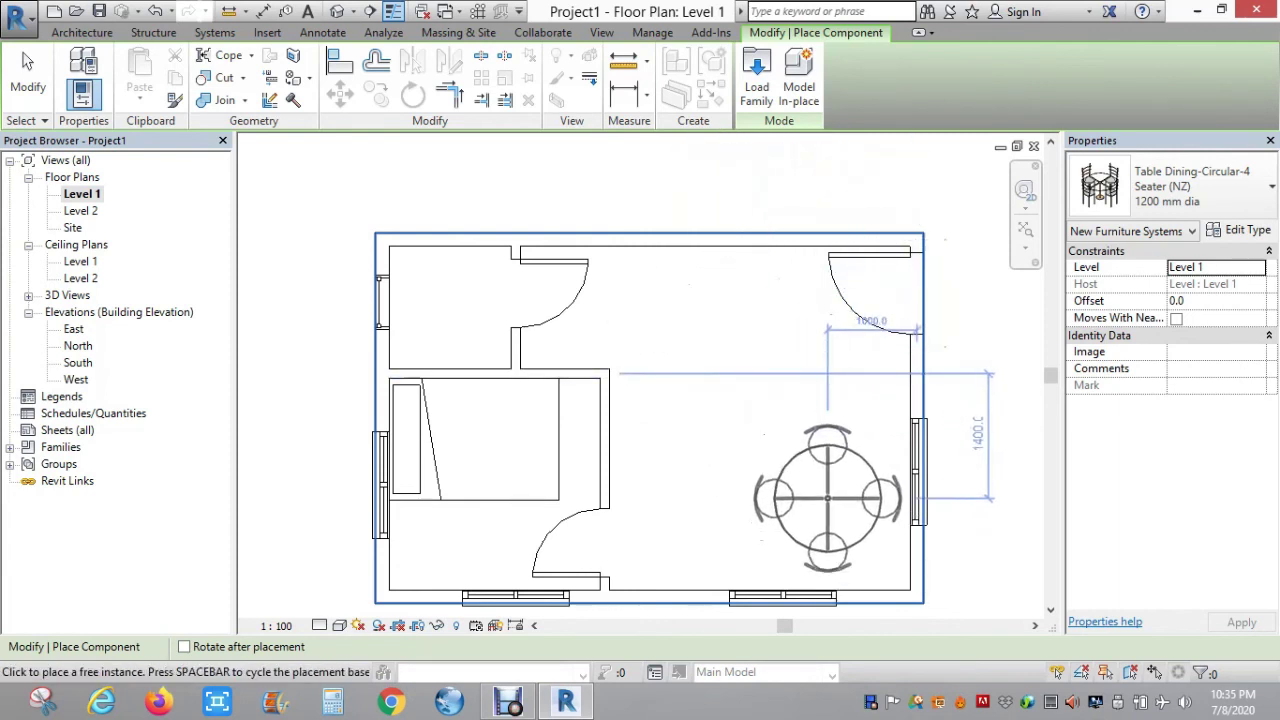
click(818, 495)
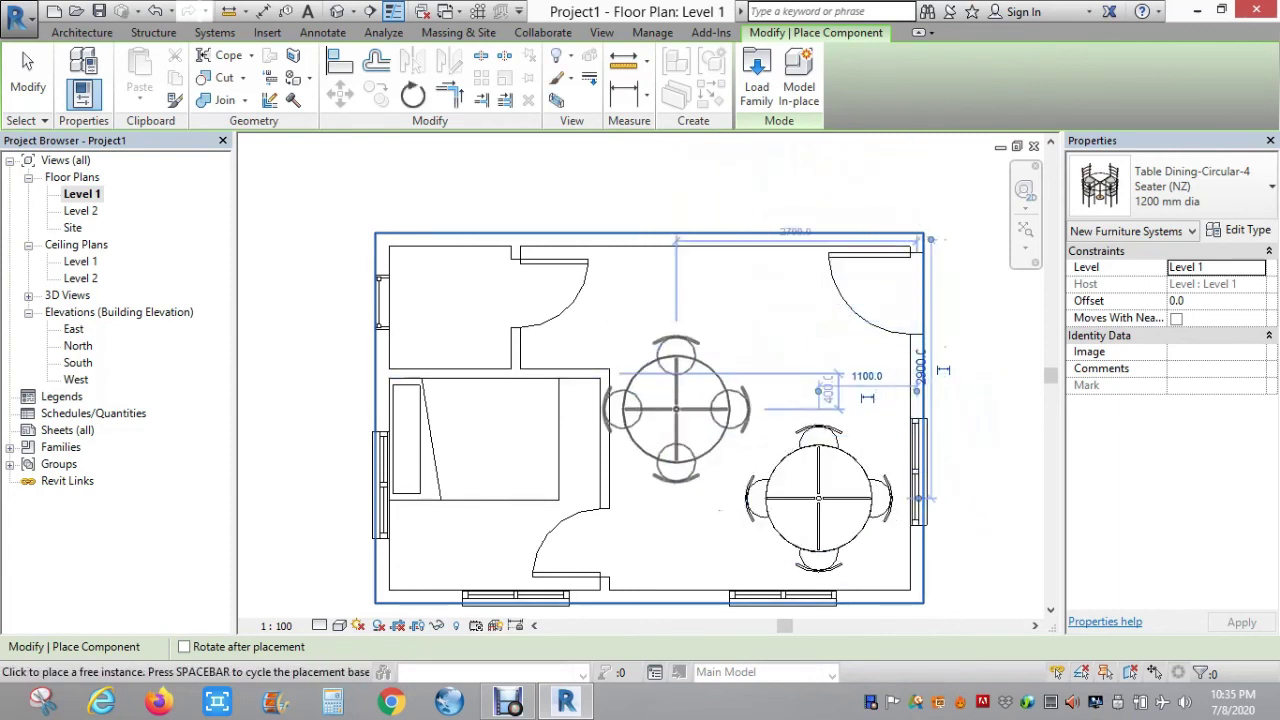
right_click(667, 366)
key(Escape)
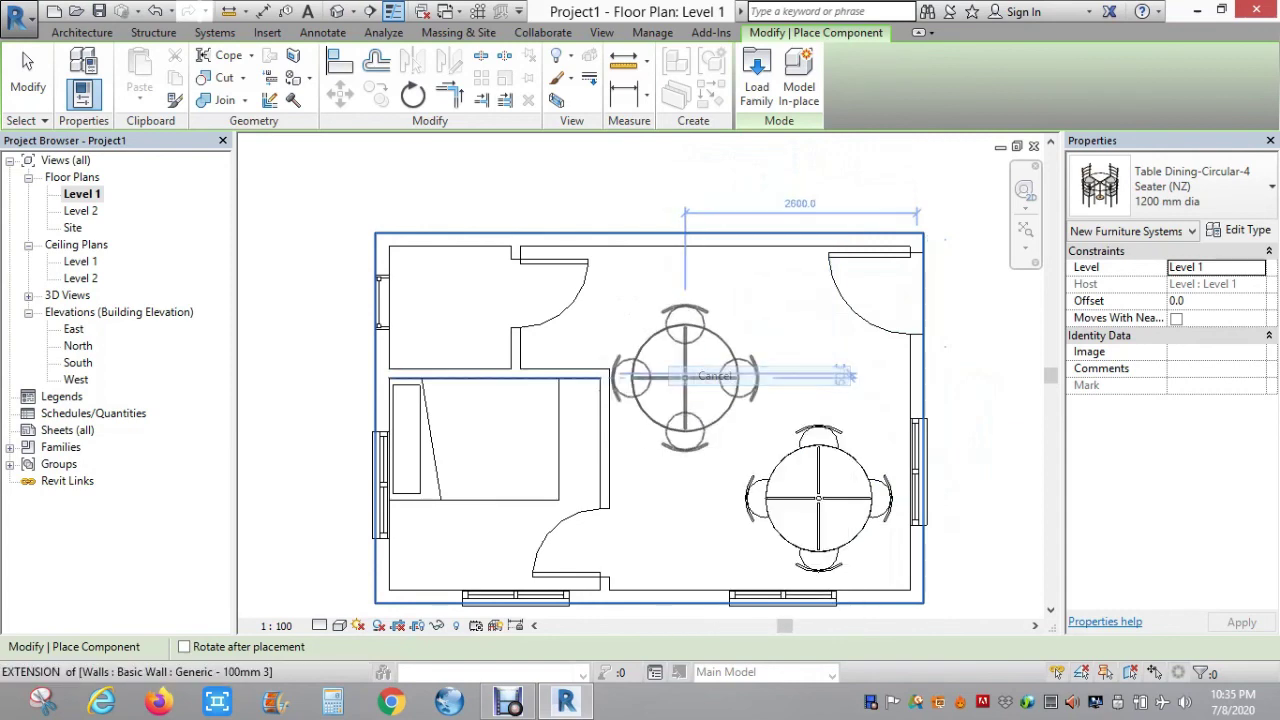
key(Escape)
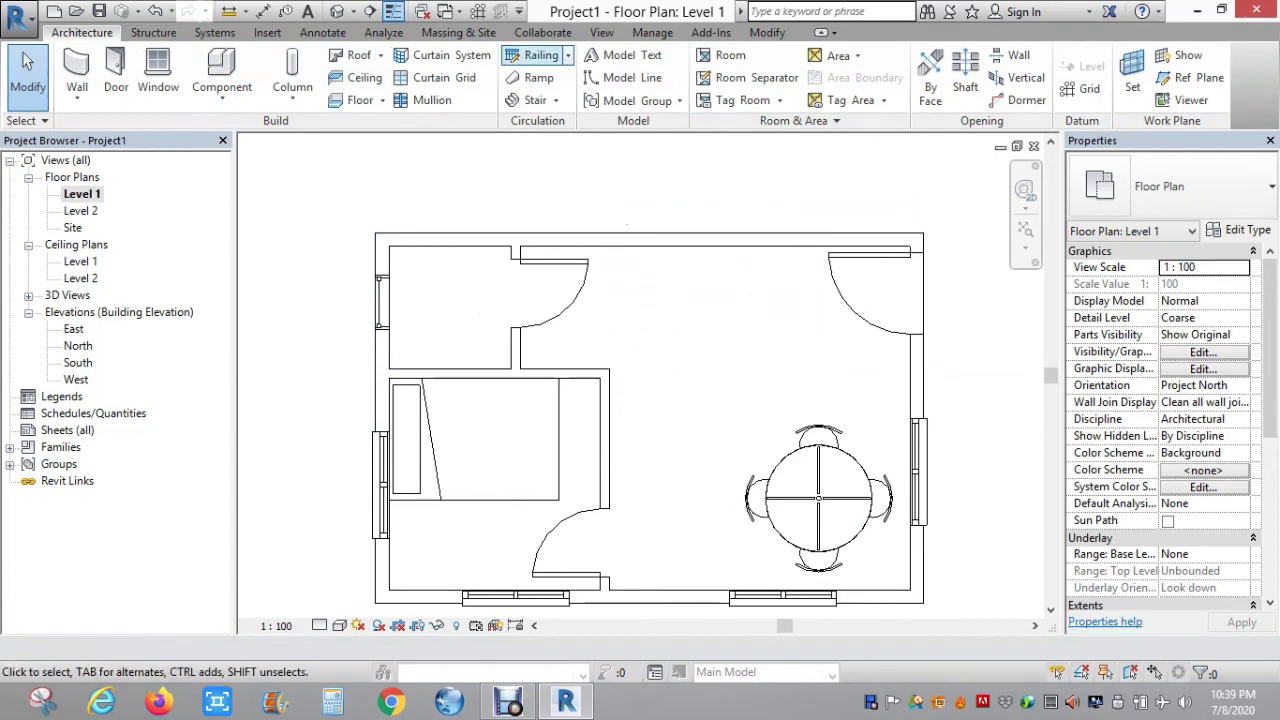
- Switch to the 3D view with the 3D shortcut and orbit lower, toward the house's front corner
key(3)
key(d)
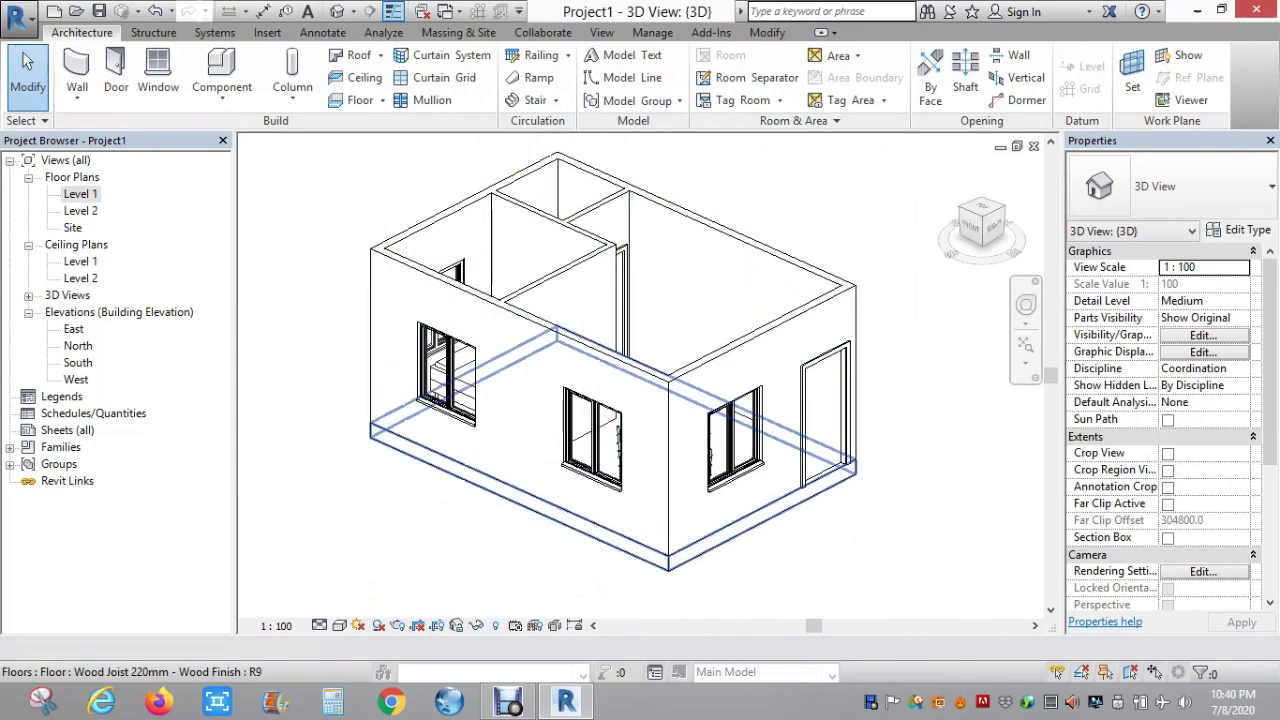
mouse_move(640, 200)
shift+middle_down()
mouse_move(585, 163)
mouse_move(825, 210)
mouse_move(700, 230)
shift+middle_up()
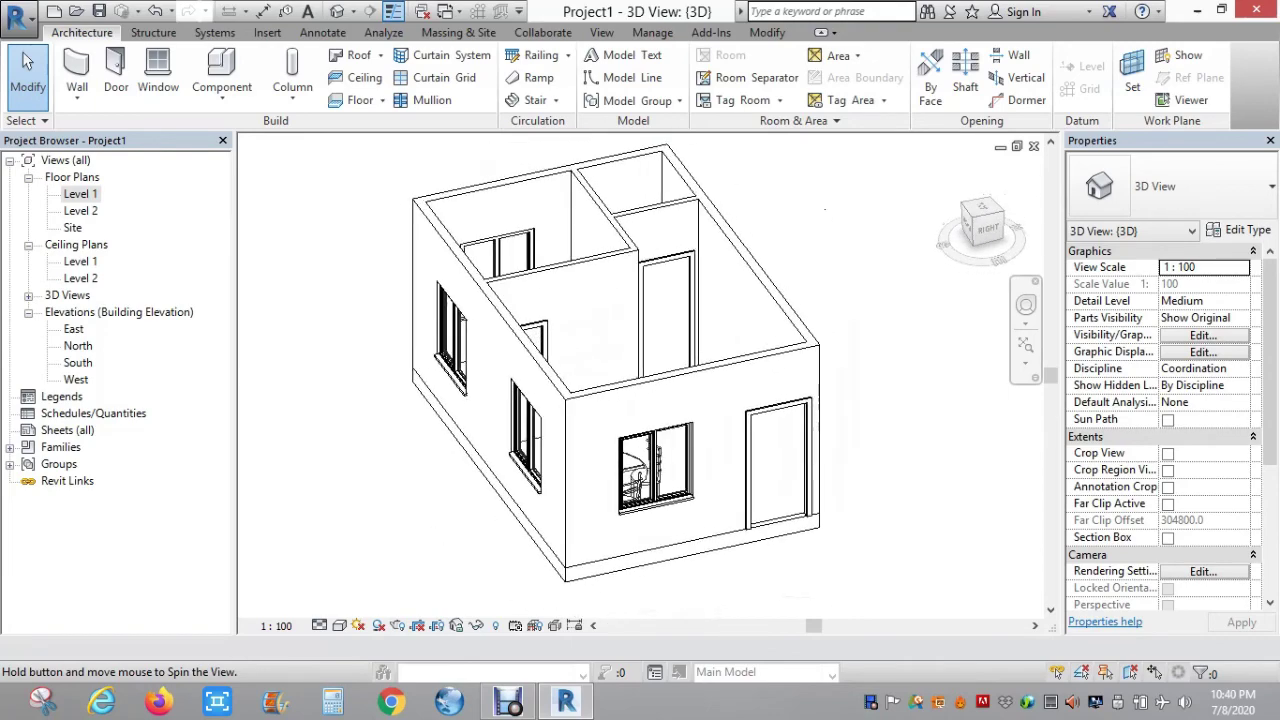
shift+middle_drag(825, 210, 825, 210)
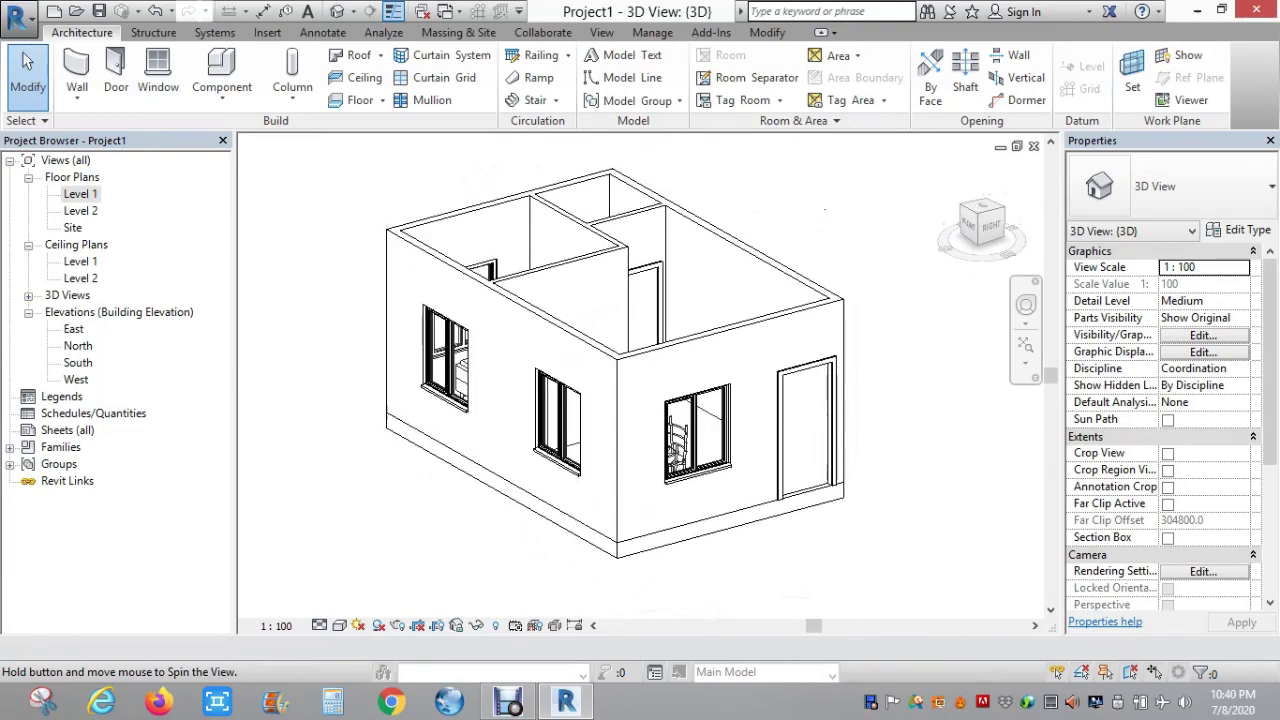